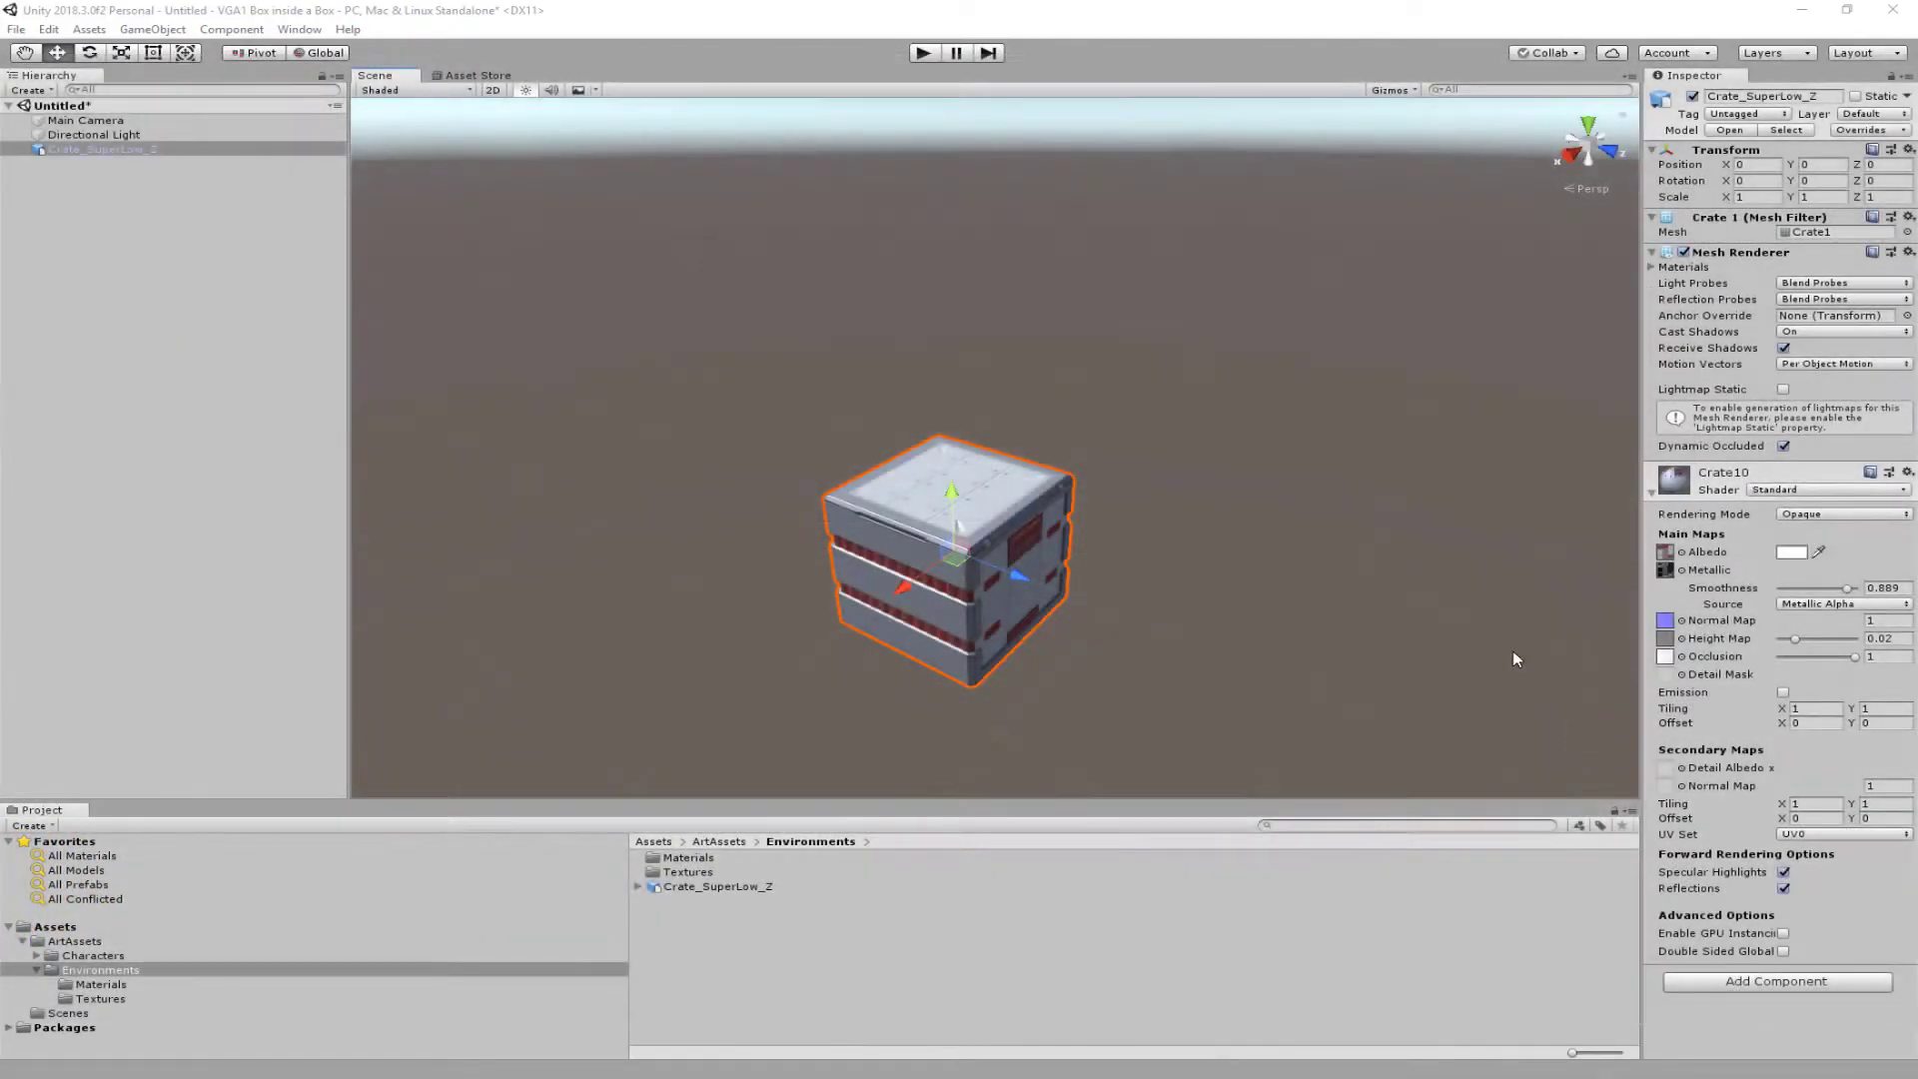
Step: Orbit, pan and zoom the Scene view to frame the crate
left_click_drag(1273, 522, 1220, 523, "alt")
middle_click_drag(1233, 535, 1189, 463)
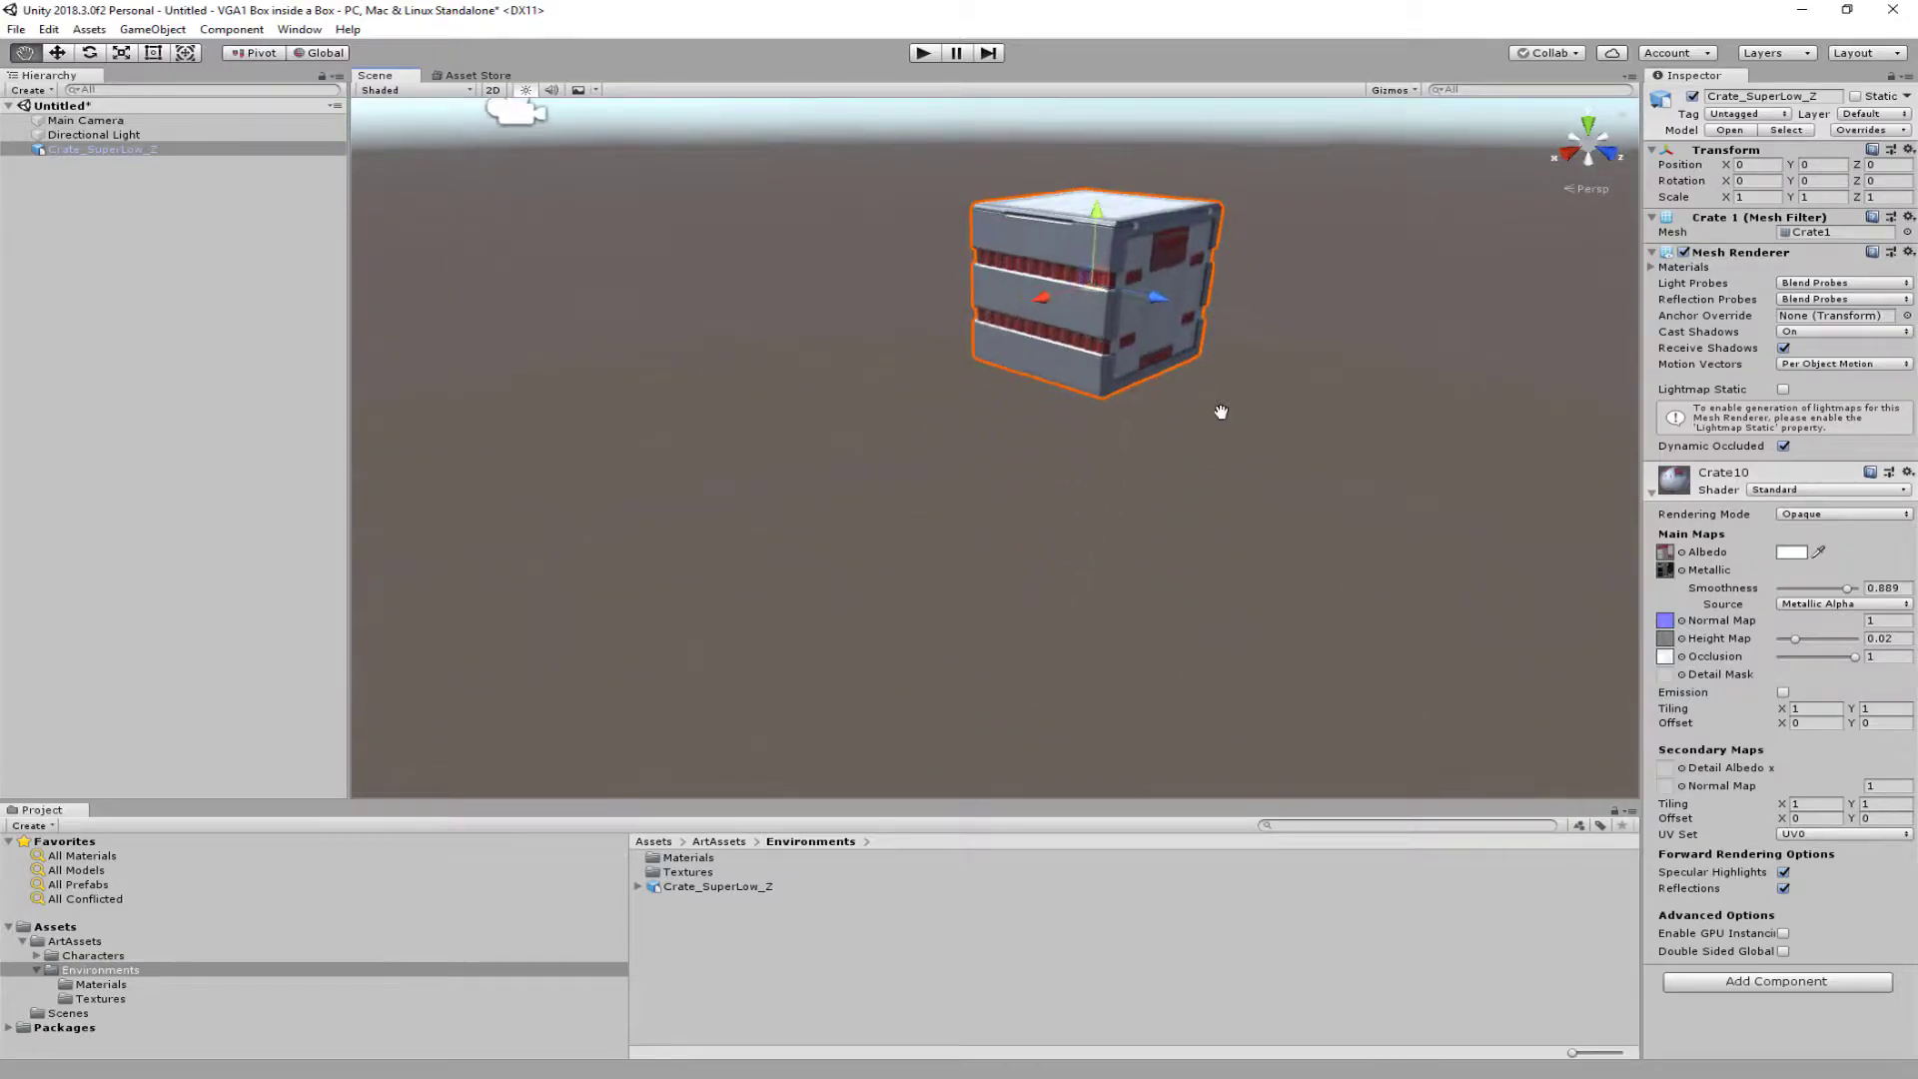
scroll(1189, 462, "up", 2)
scroll(1001, 417, "up", 3)
scroll(933, 418, "down", 2)
middle_click_drag(930, 417, 940, 419)
scroll(1105, 394, "down", 5)
scroll(1255, 394, "up", 6)
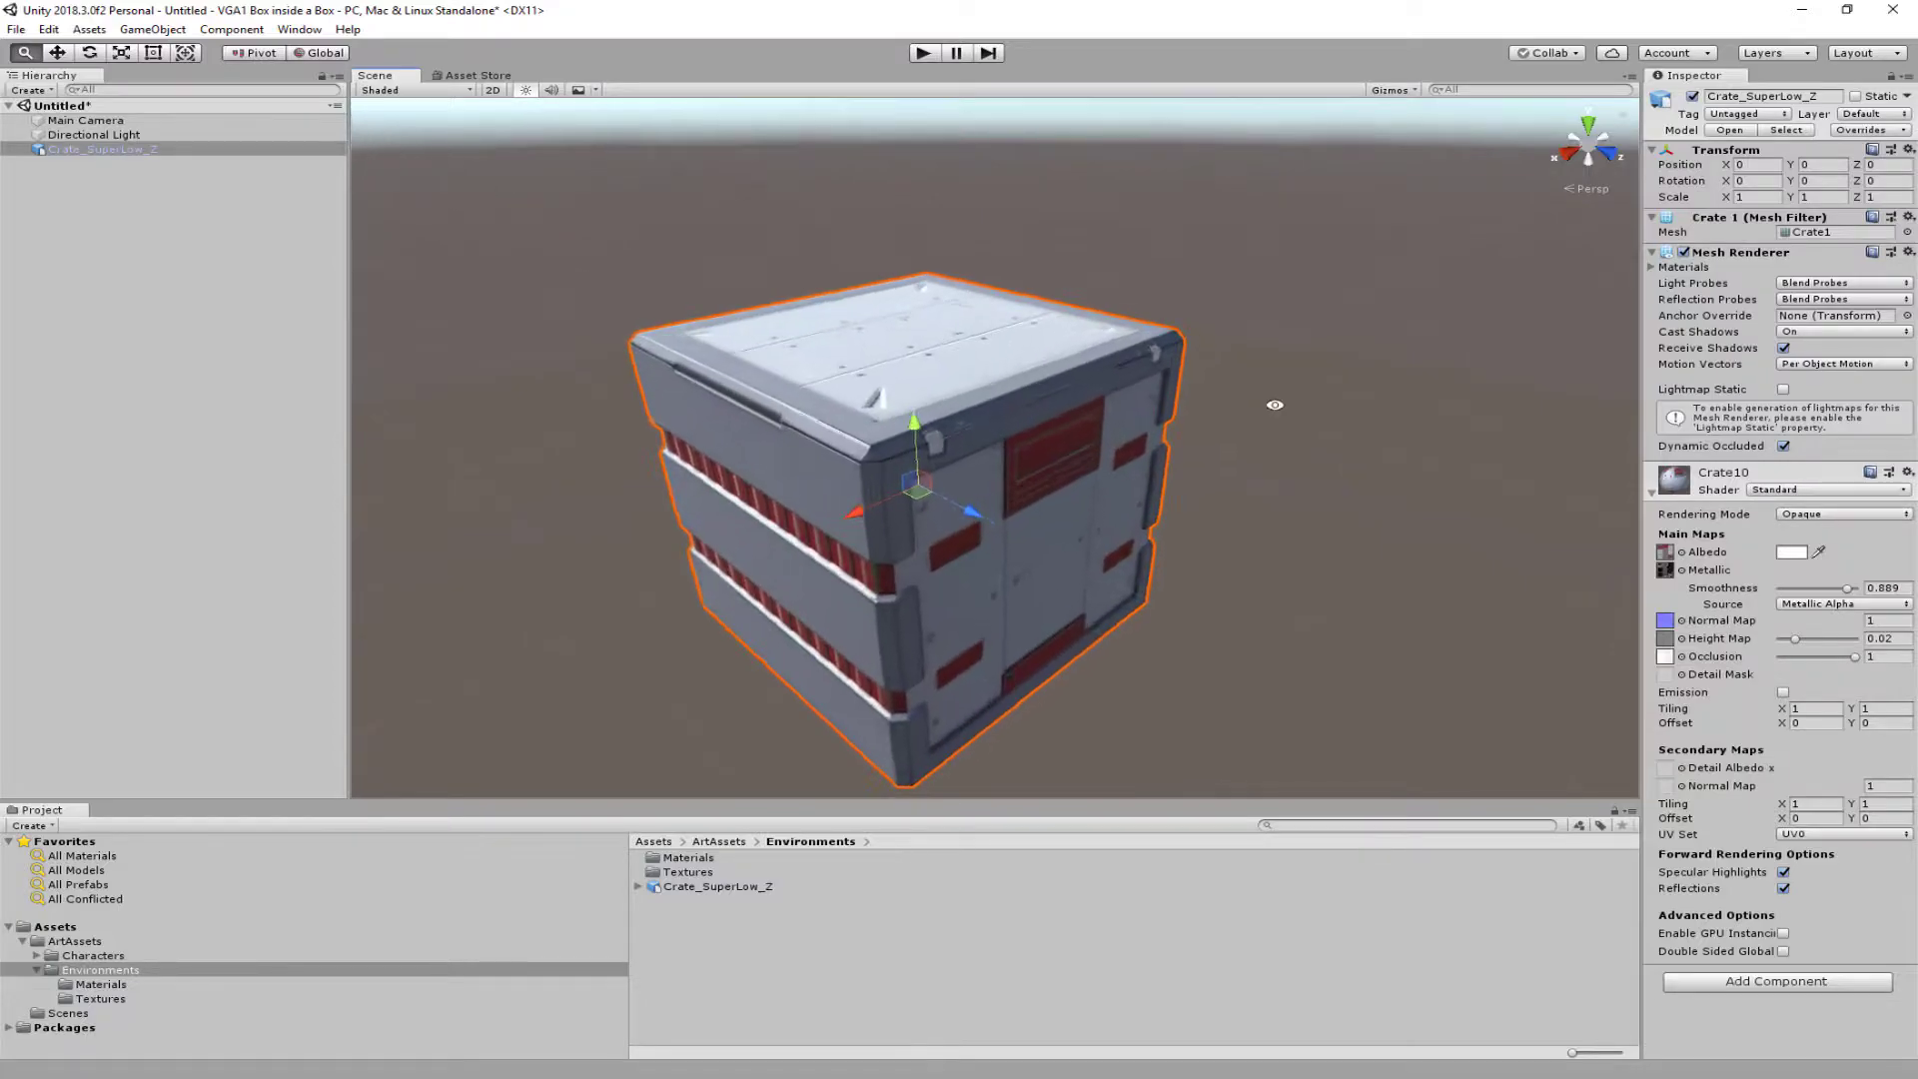
Step: Rotate the crate around its vertical axis to Rotation Y 15.223 with the Rotate tool
key("r")
key("e")
mouse_move(911, 525)
left_mouse_down()
mouse_move(699, 511)
mouse_move(656, 485)
mouse_move(887, 500)
left_mouse_up()
mouse_move(711, 410)
right_mouse_down("alt")
mouse_move(783, 402)
mouse_move(685, 411)
right_mouse_up("alt")
left_click_drag(698, 405, 819, 381, "alt")
middle_click_drag(1249, 320, 1070, 411)
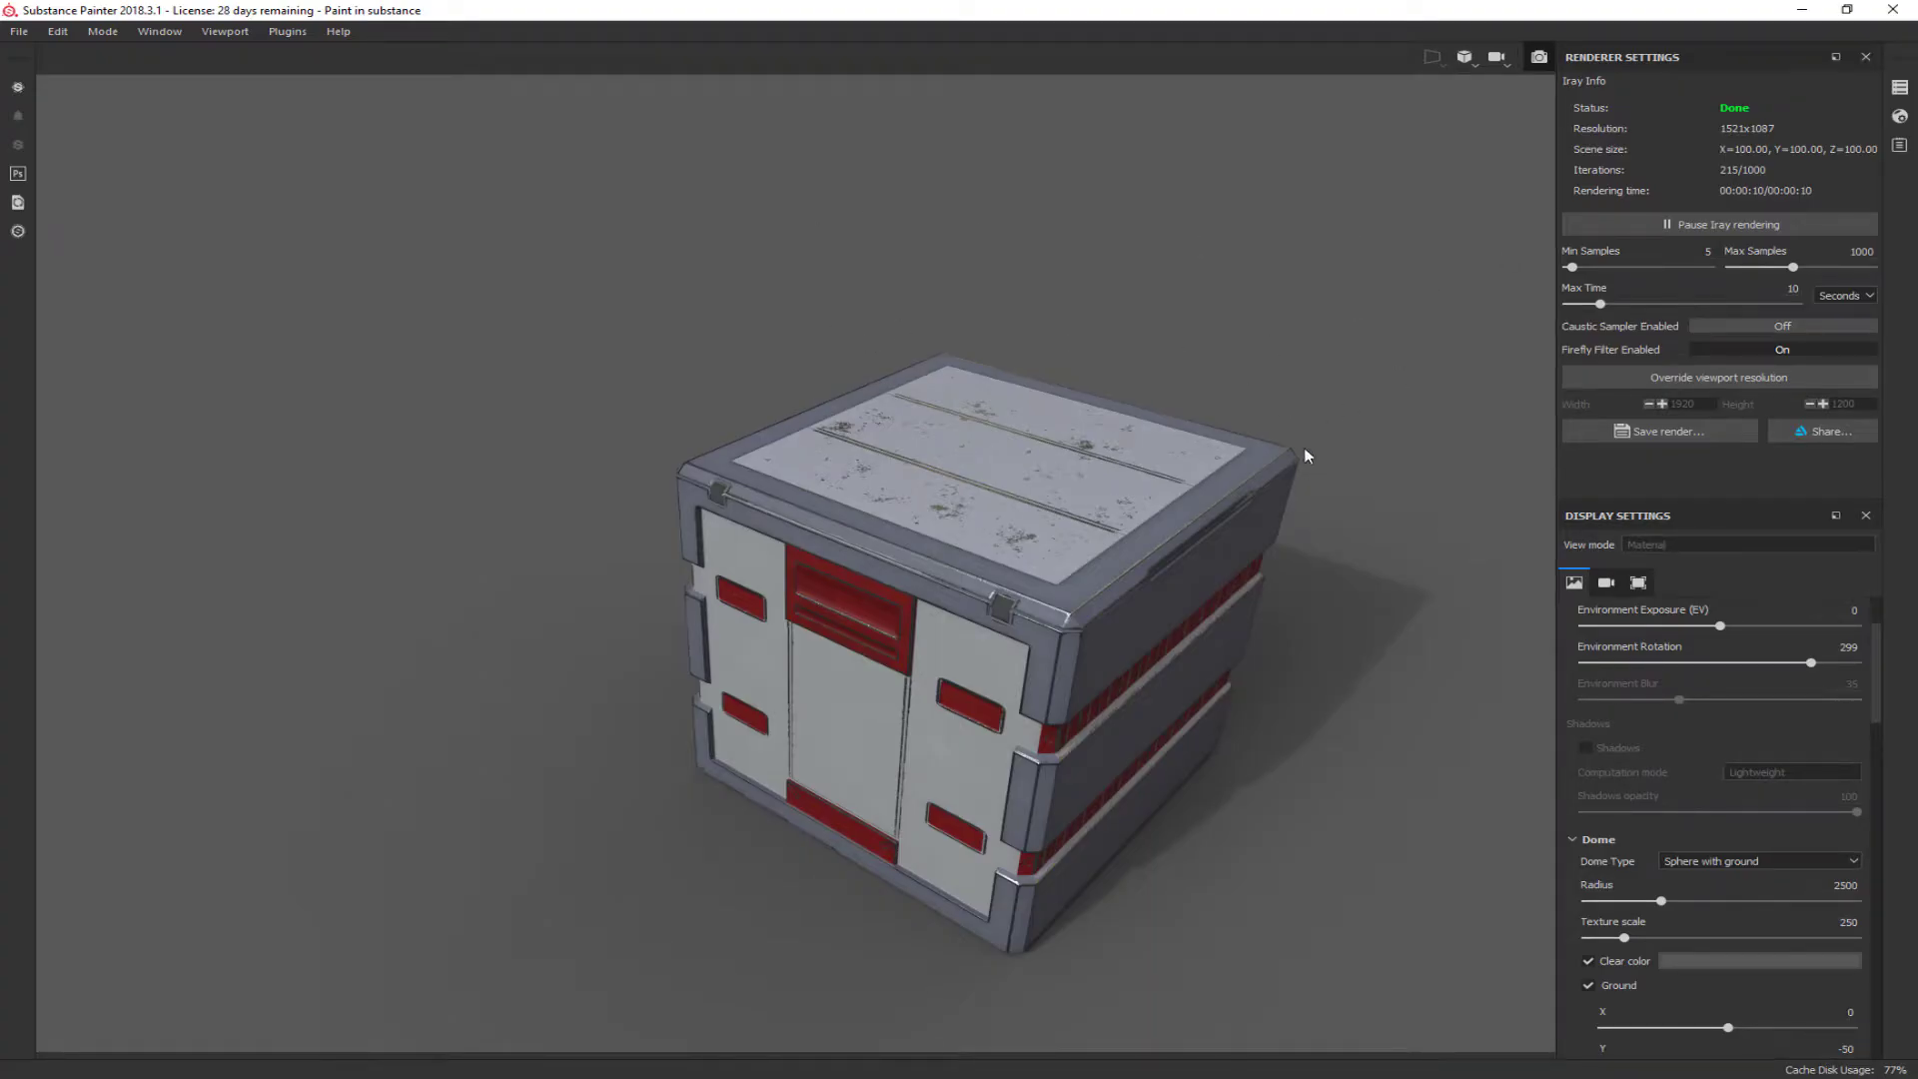
Step: Uncheck Clear color so the Iray render shows the Glazed Patio environment behind the crate
left_click(1587, 961)
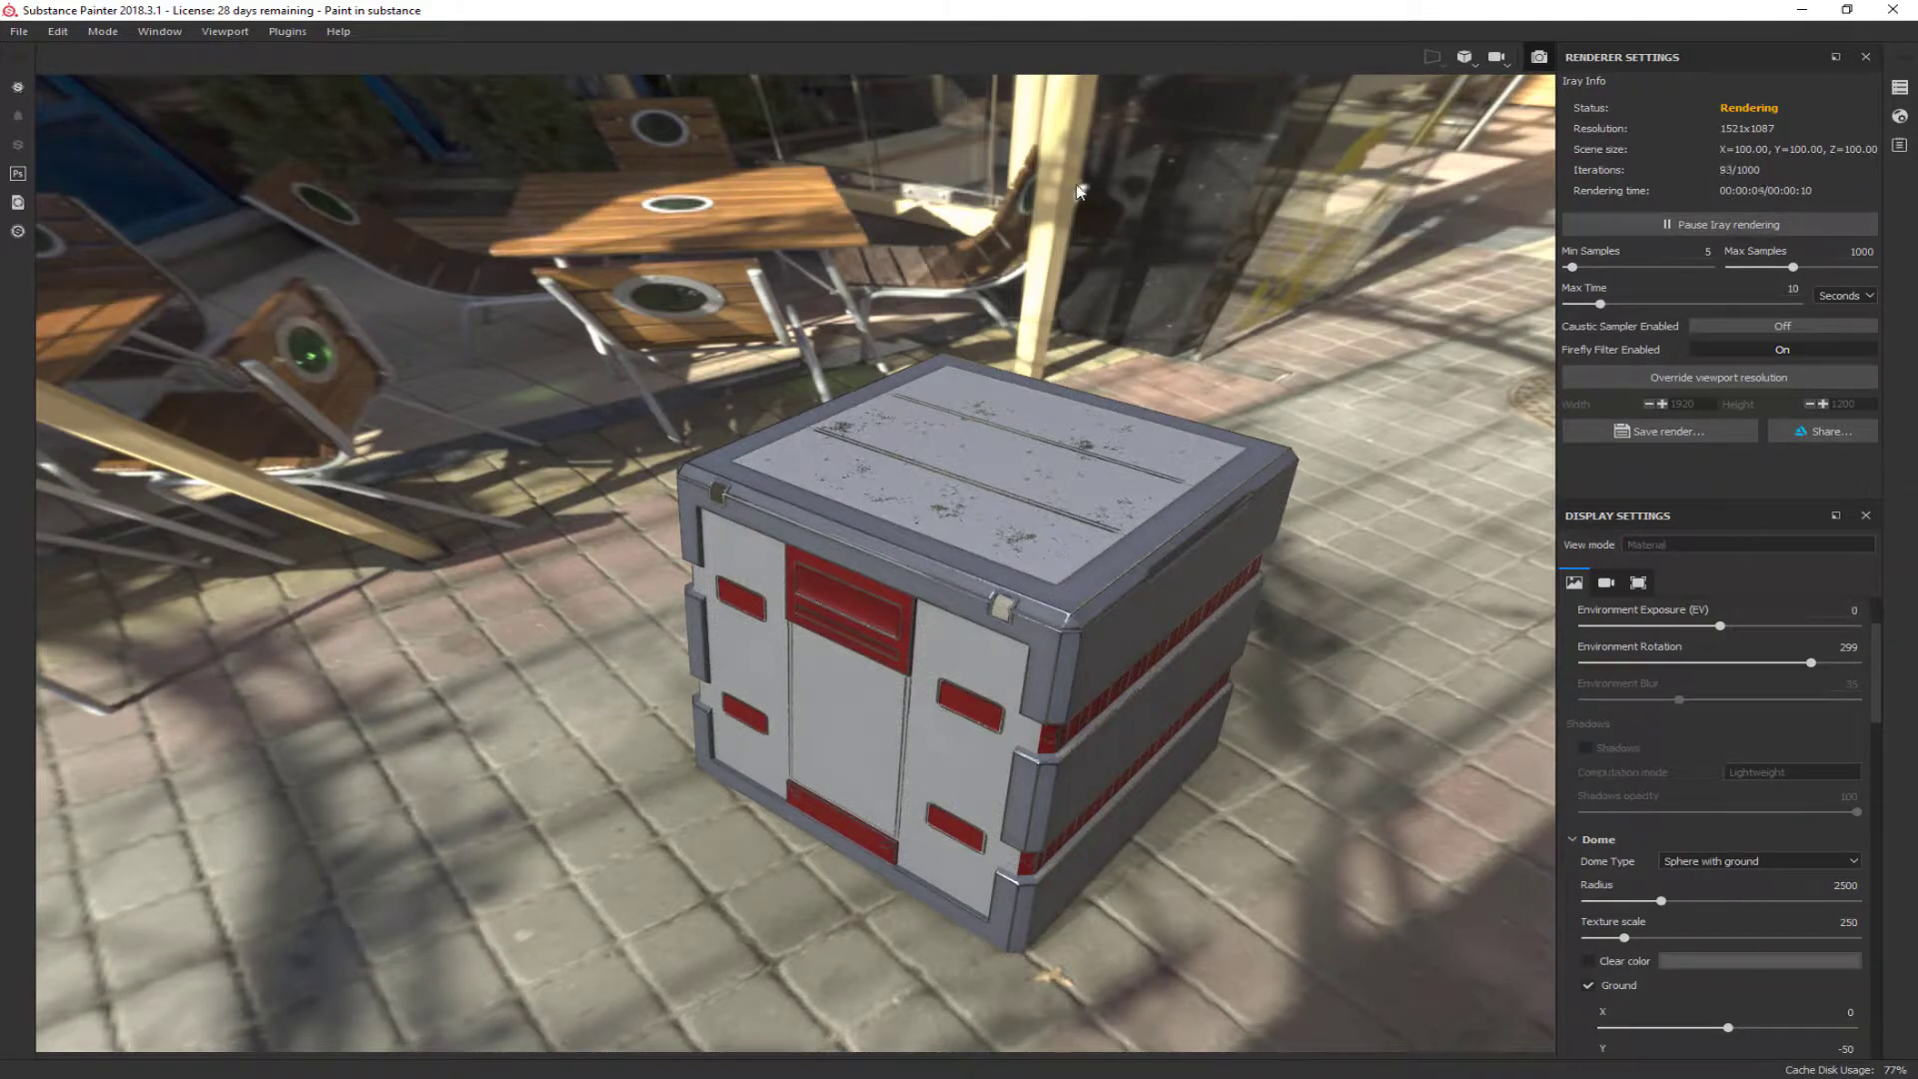
scroll(951, 494, "down", 1)
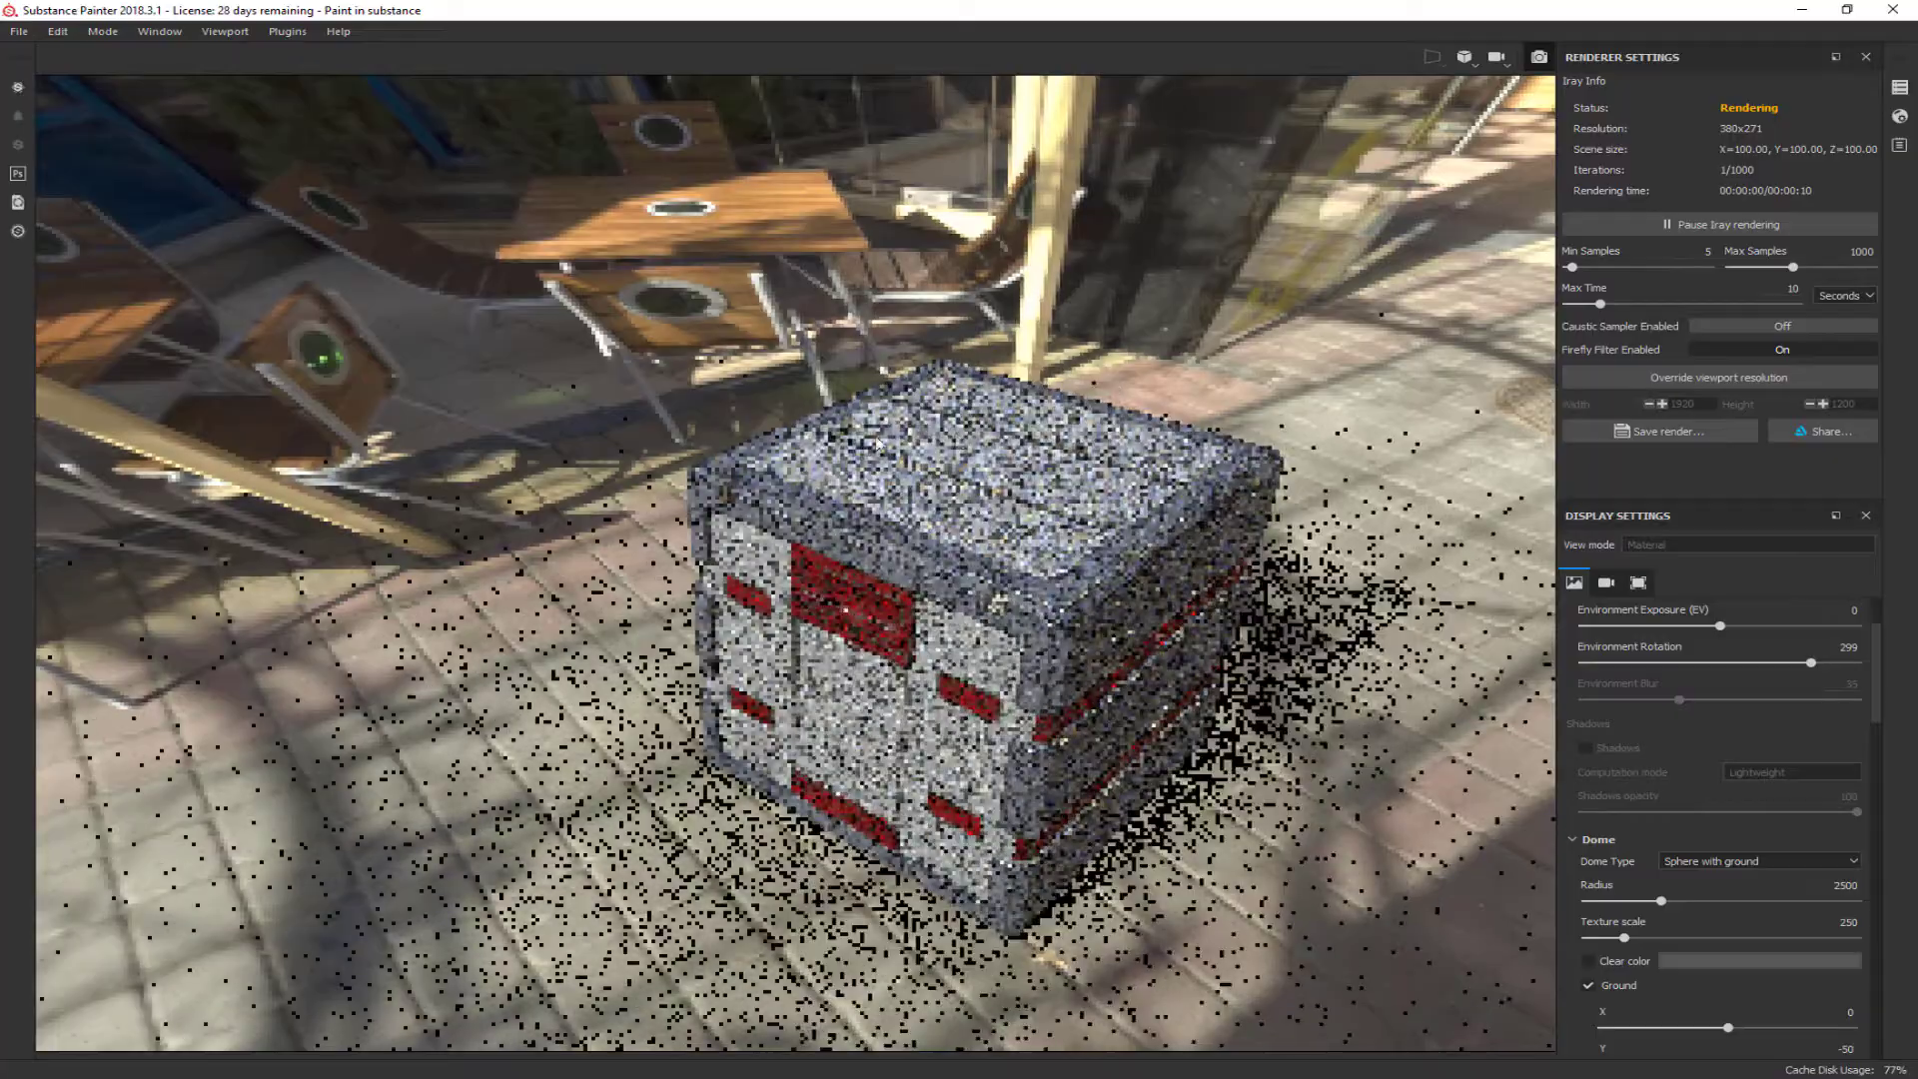
left_click_drag(856, 443, 798, 357, "alt")
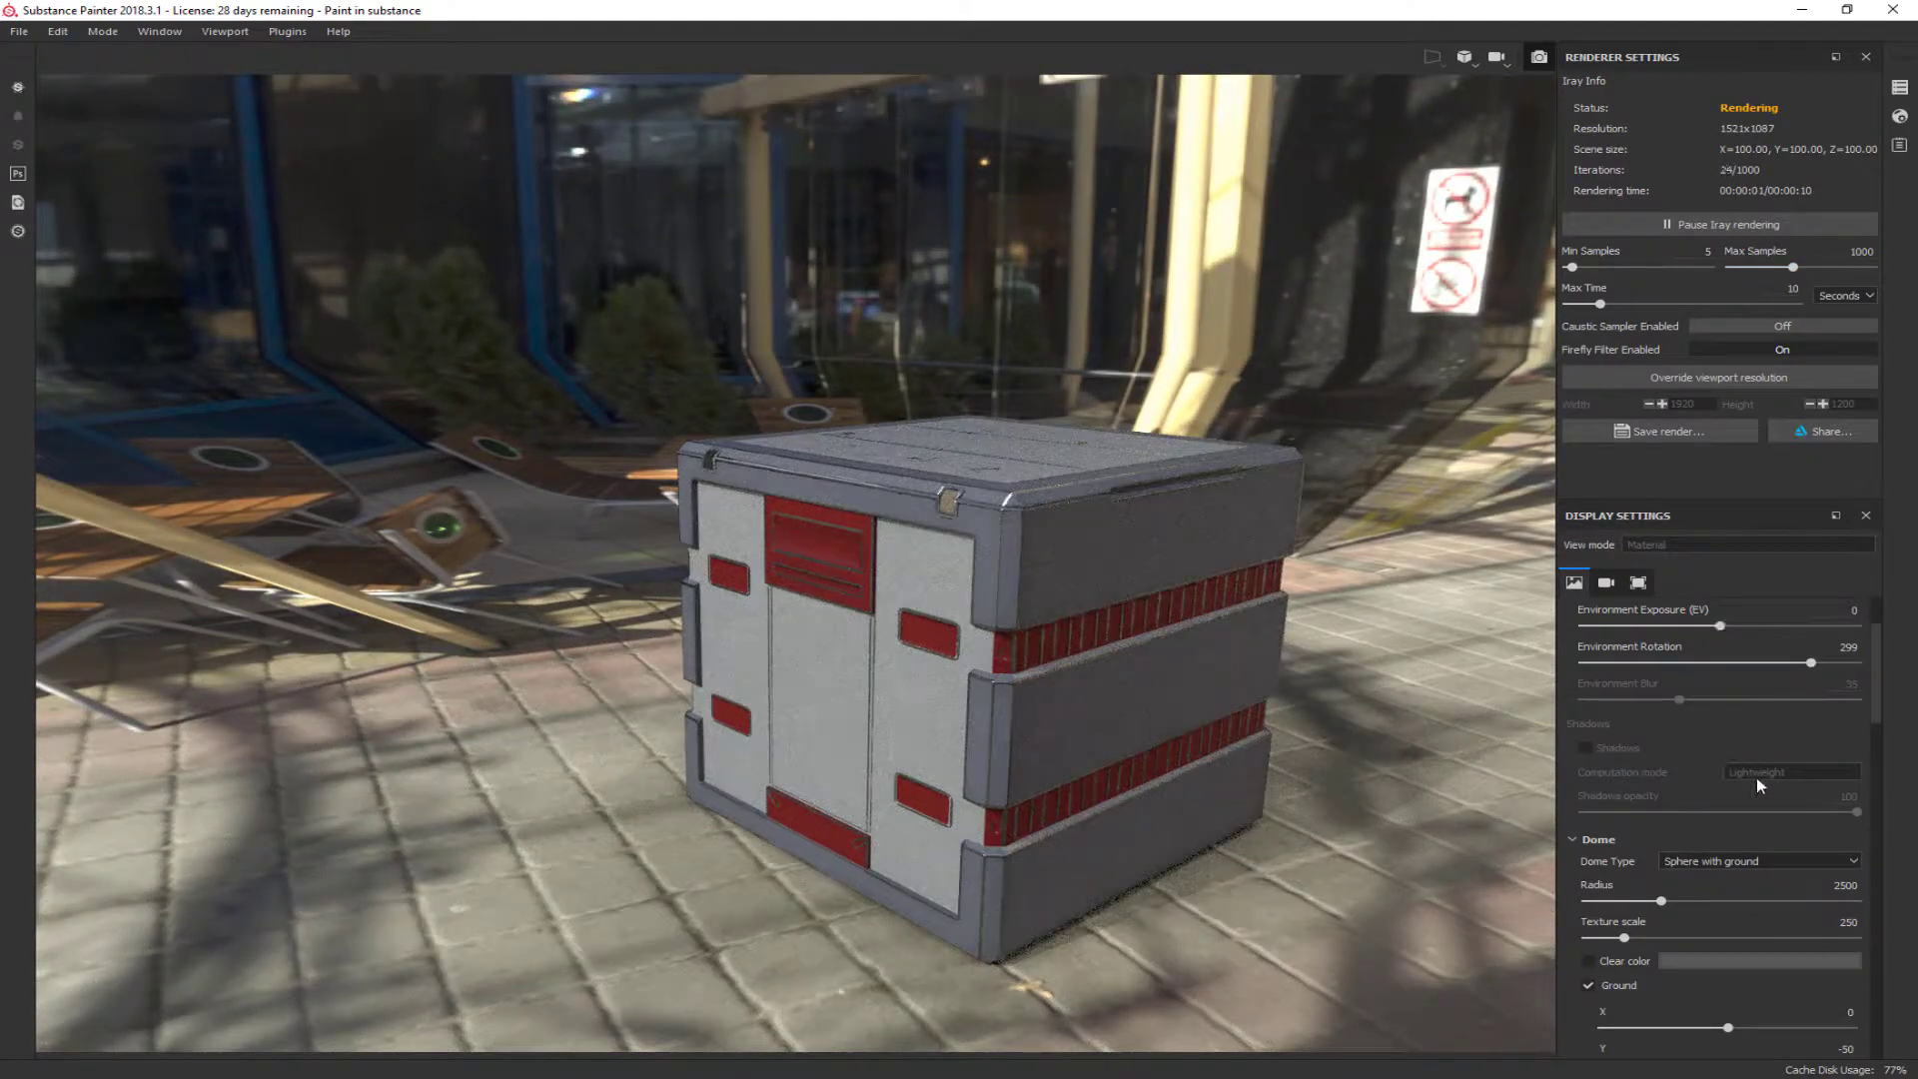
scroll(1756, 777, "up", 3)
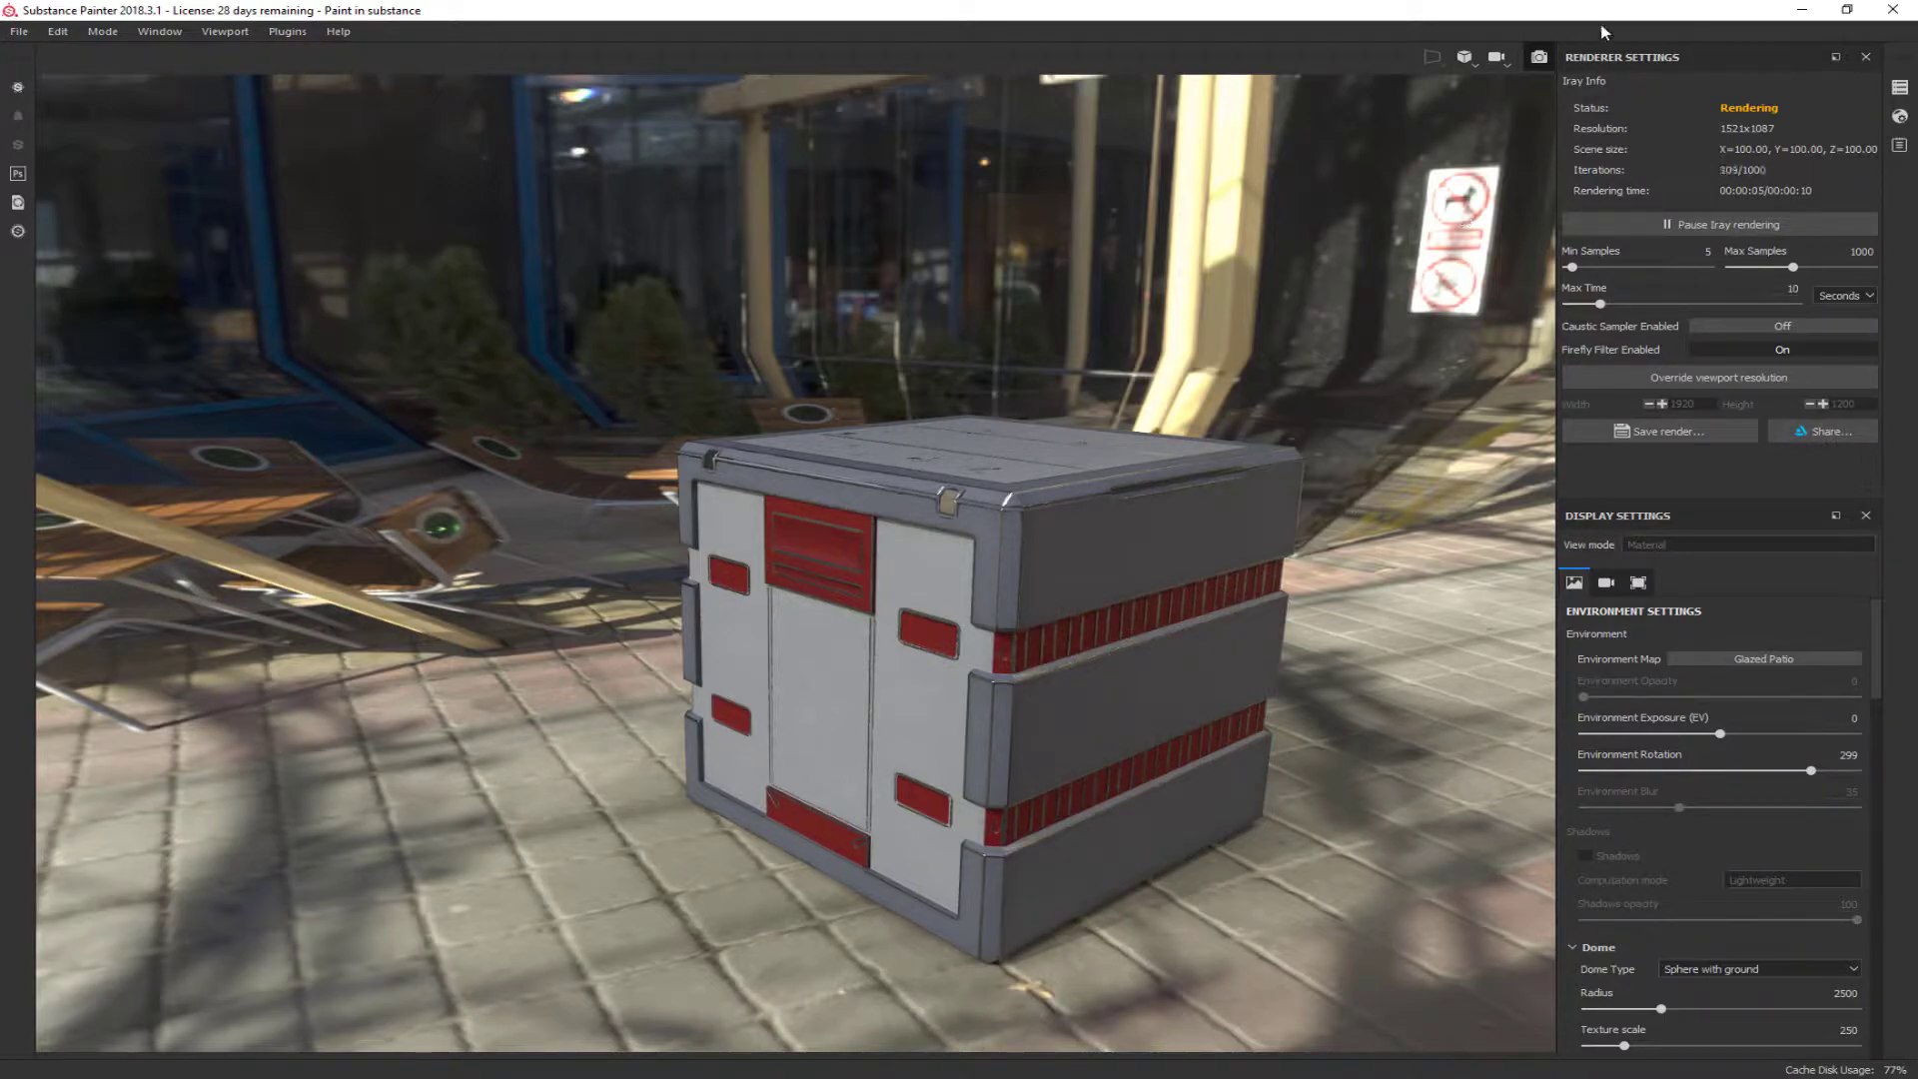
Step: Leave Iray mode and preview the Bonifacio Aragon Stairs and Bonifacio Street environment maps
left_click(1546, 59)
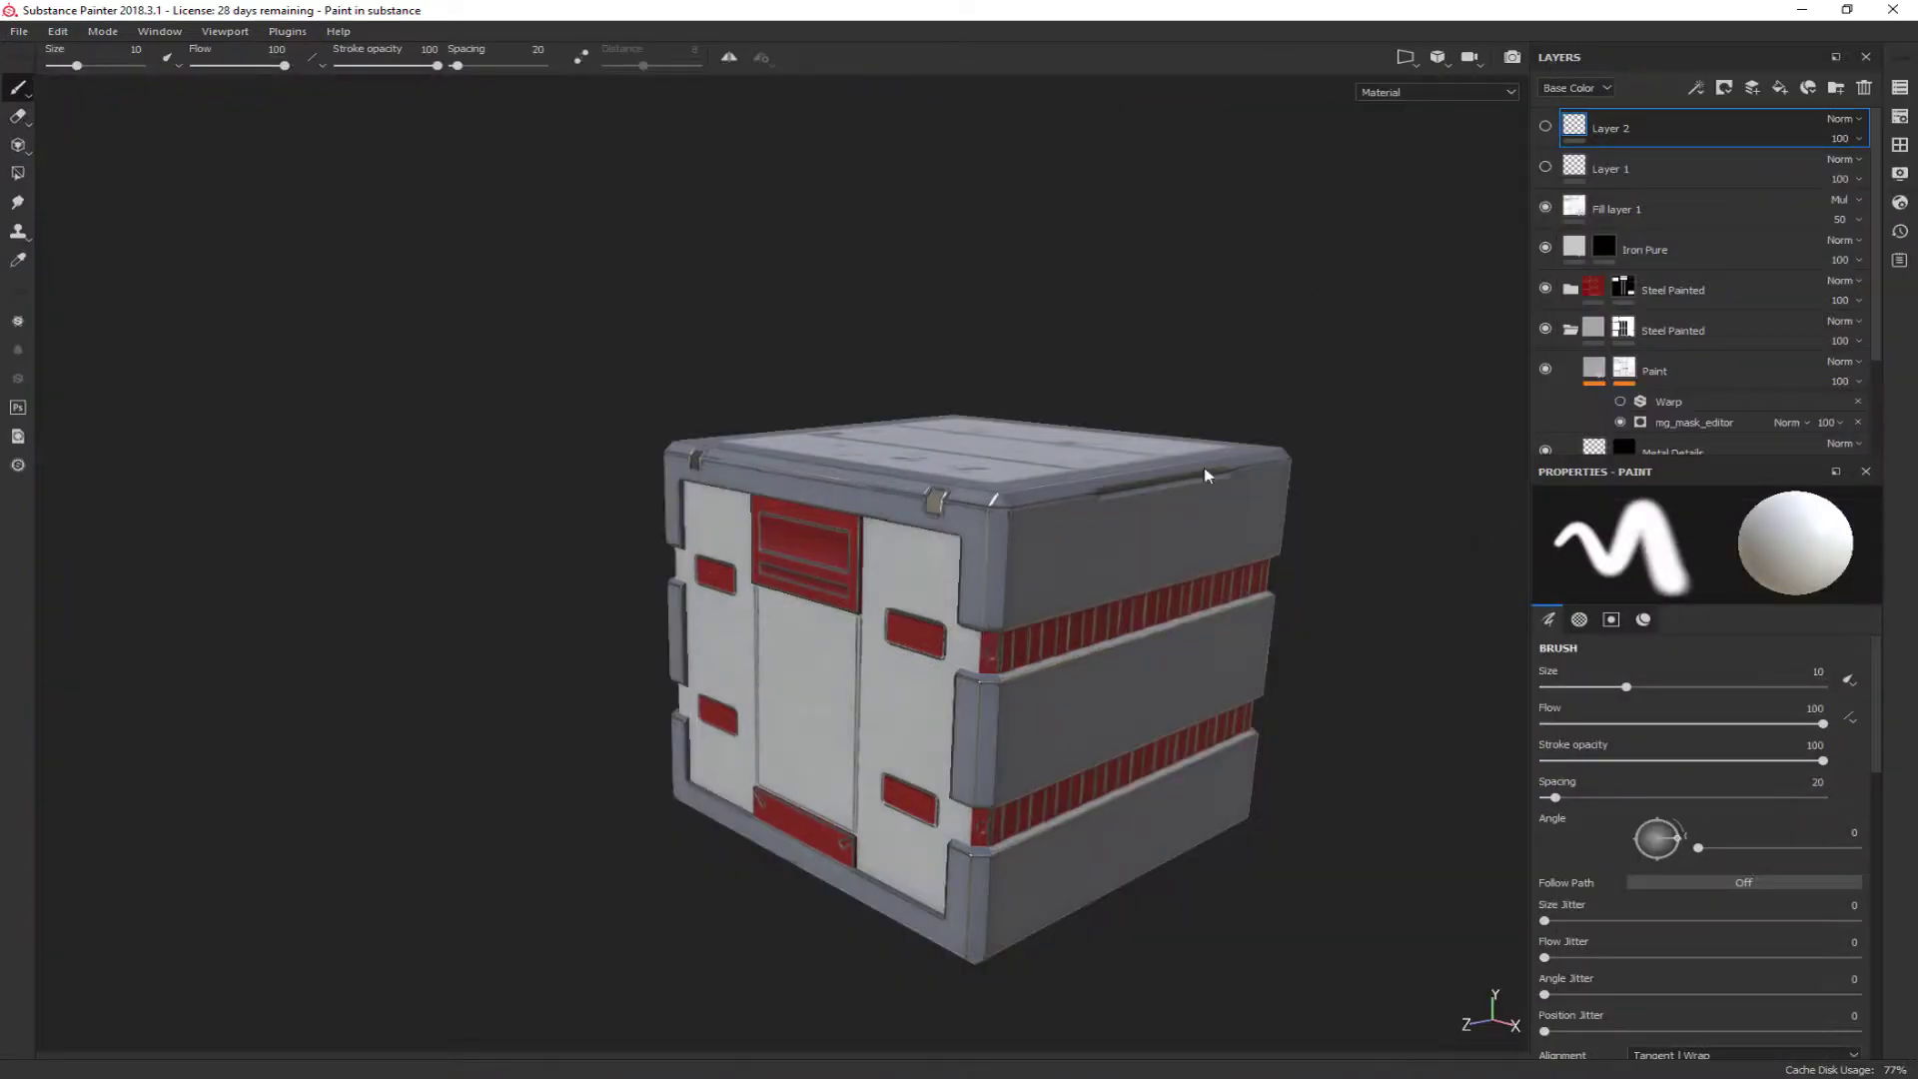
left_click_drag(974, 307, 974, 378, "alt")
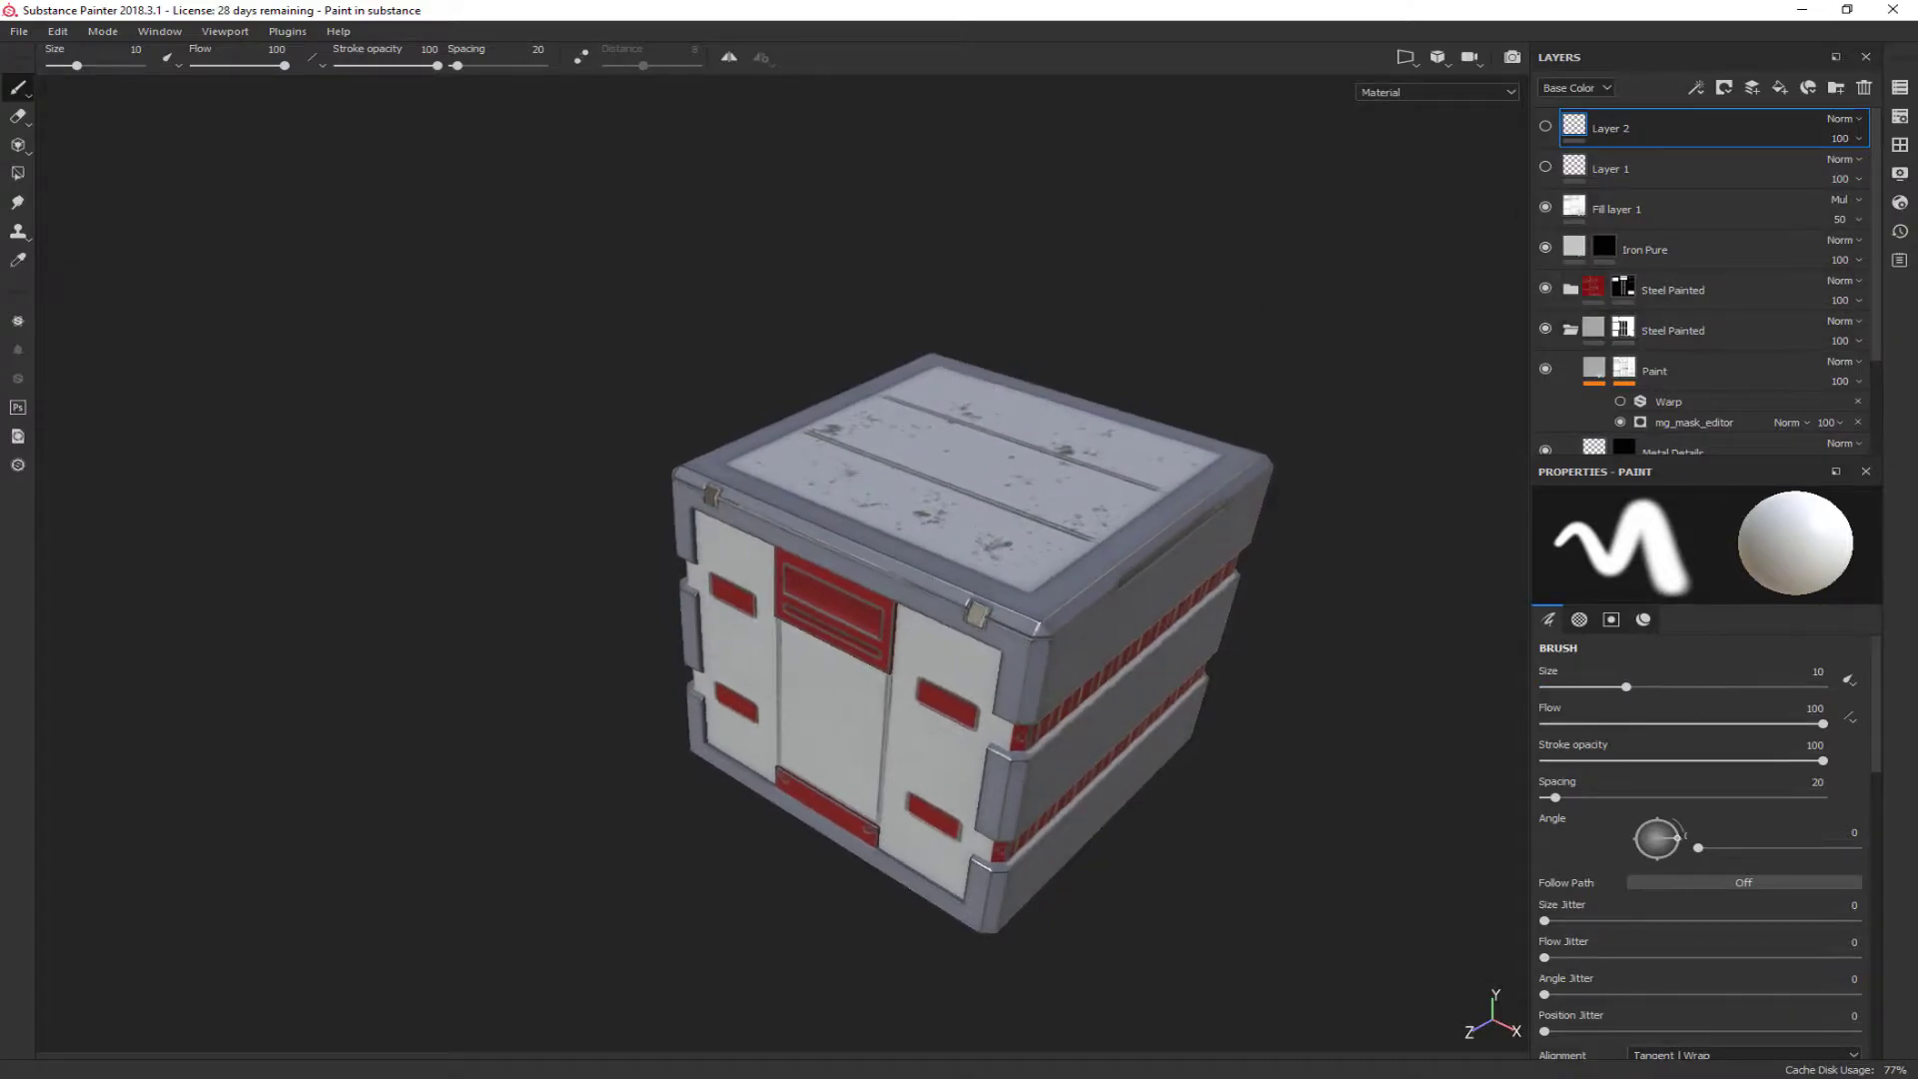
left_click(1902, 174)
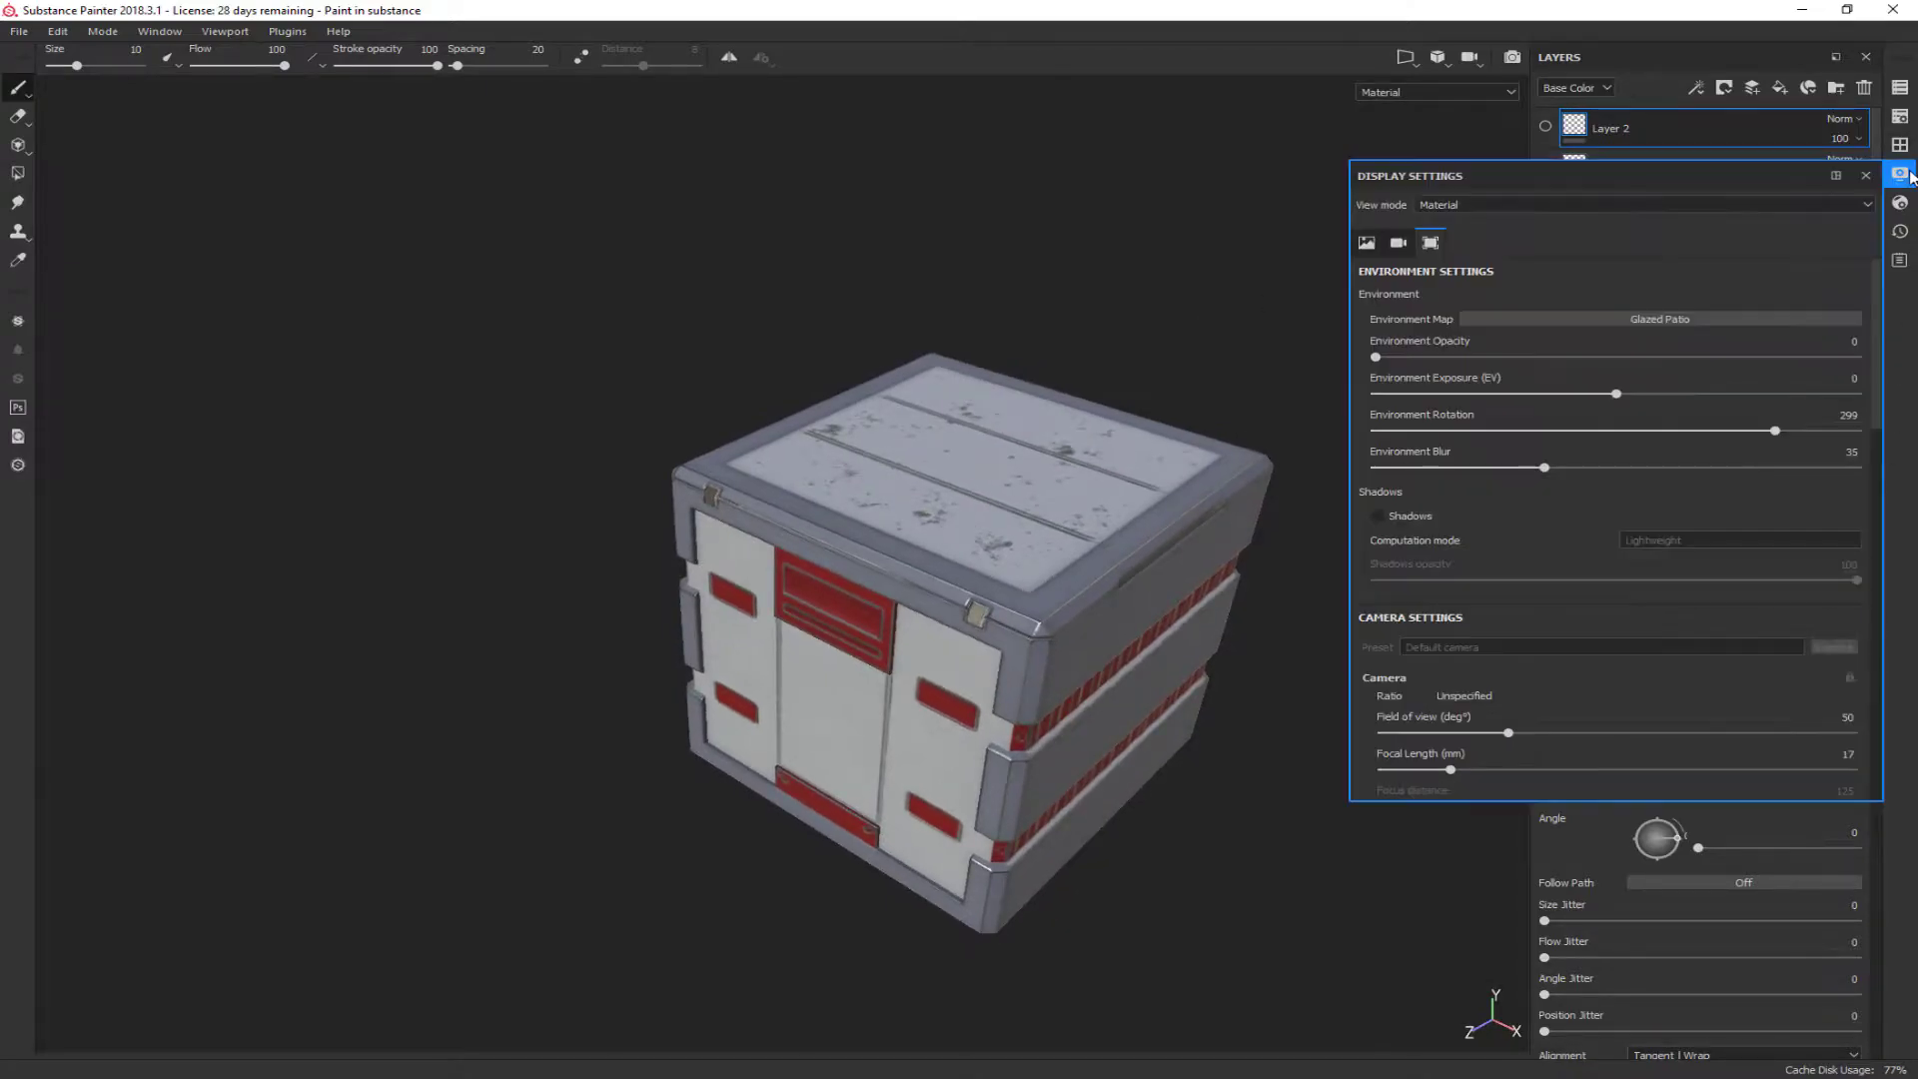
left_click(1643, 320)
left_click(1814, 390)
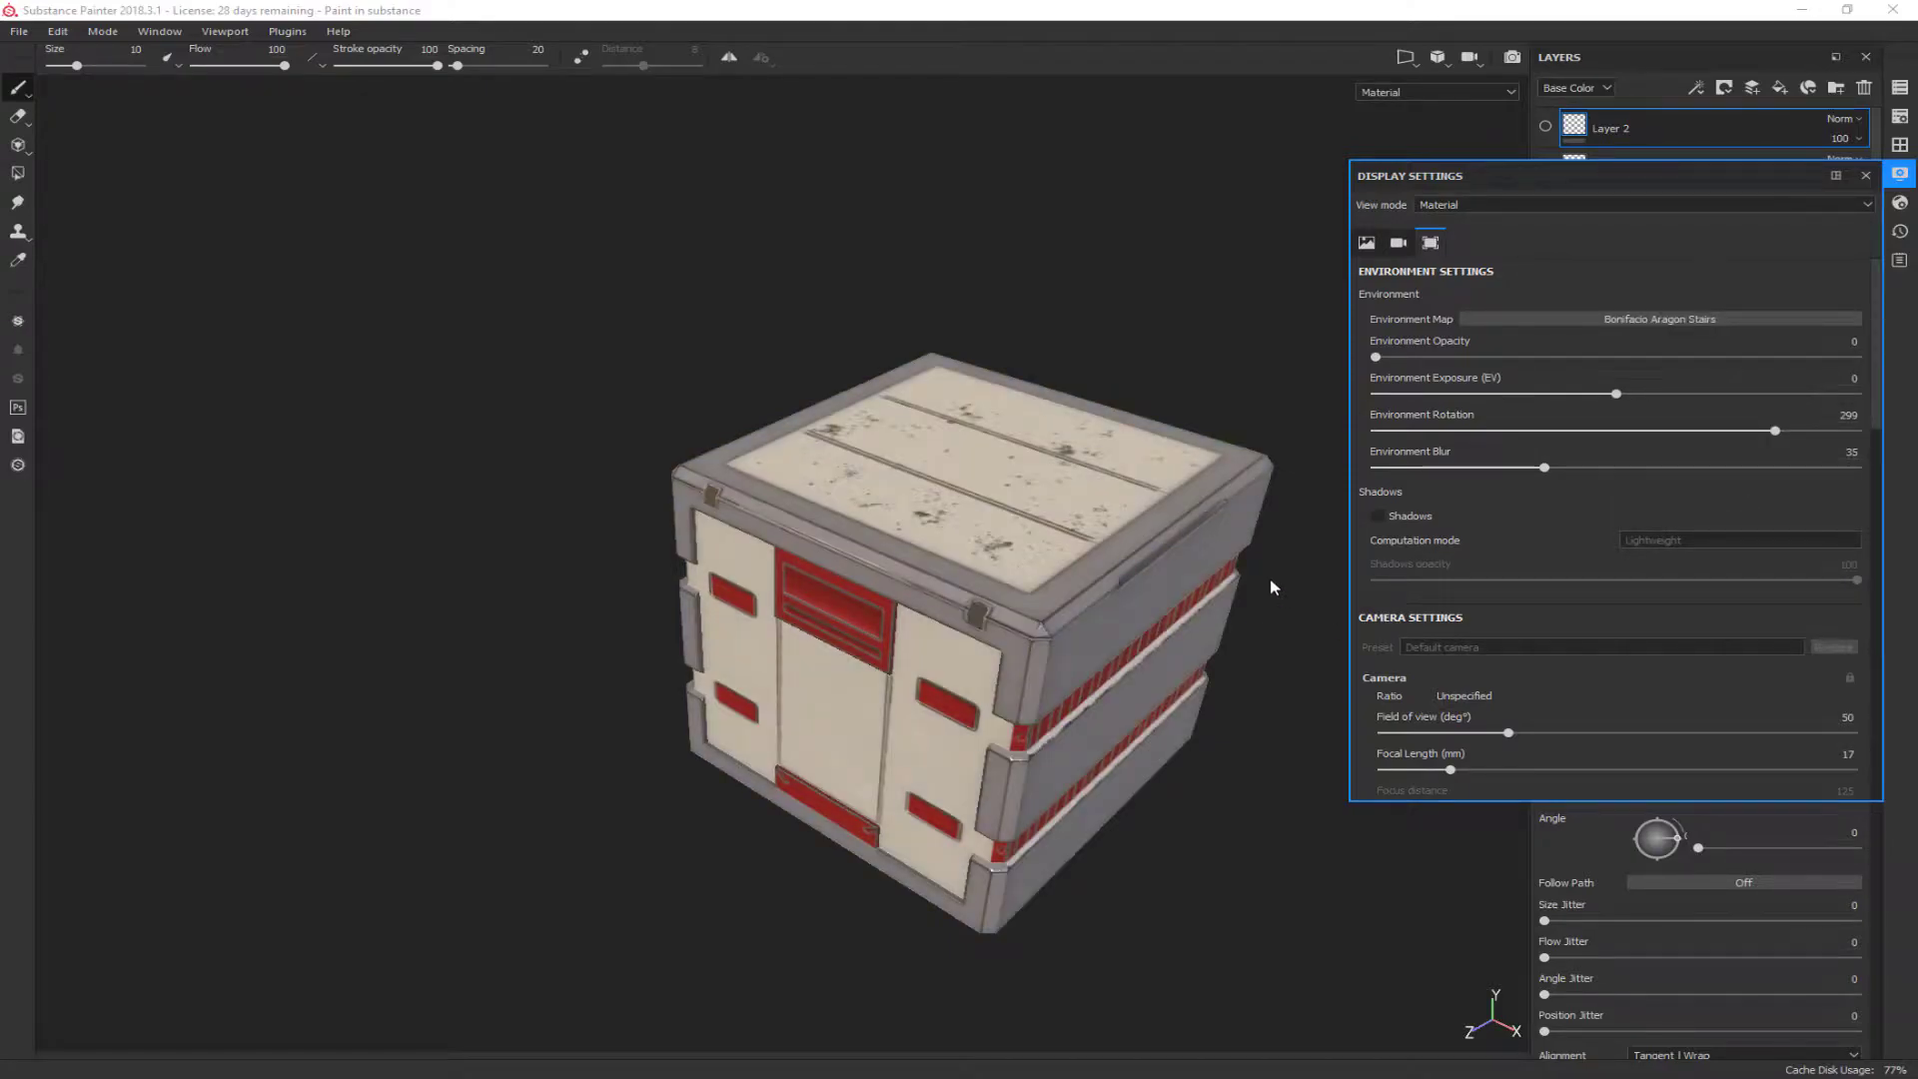
left_click(1744, 318)
left_click(1854, 373)
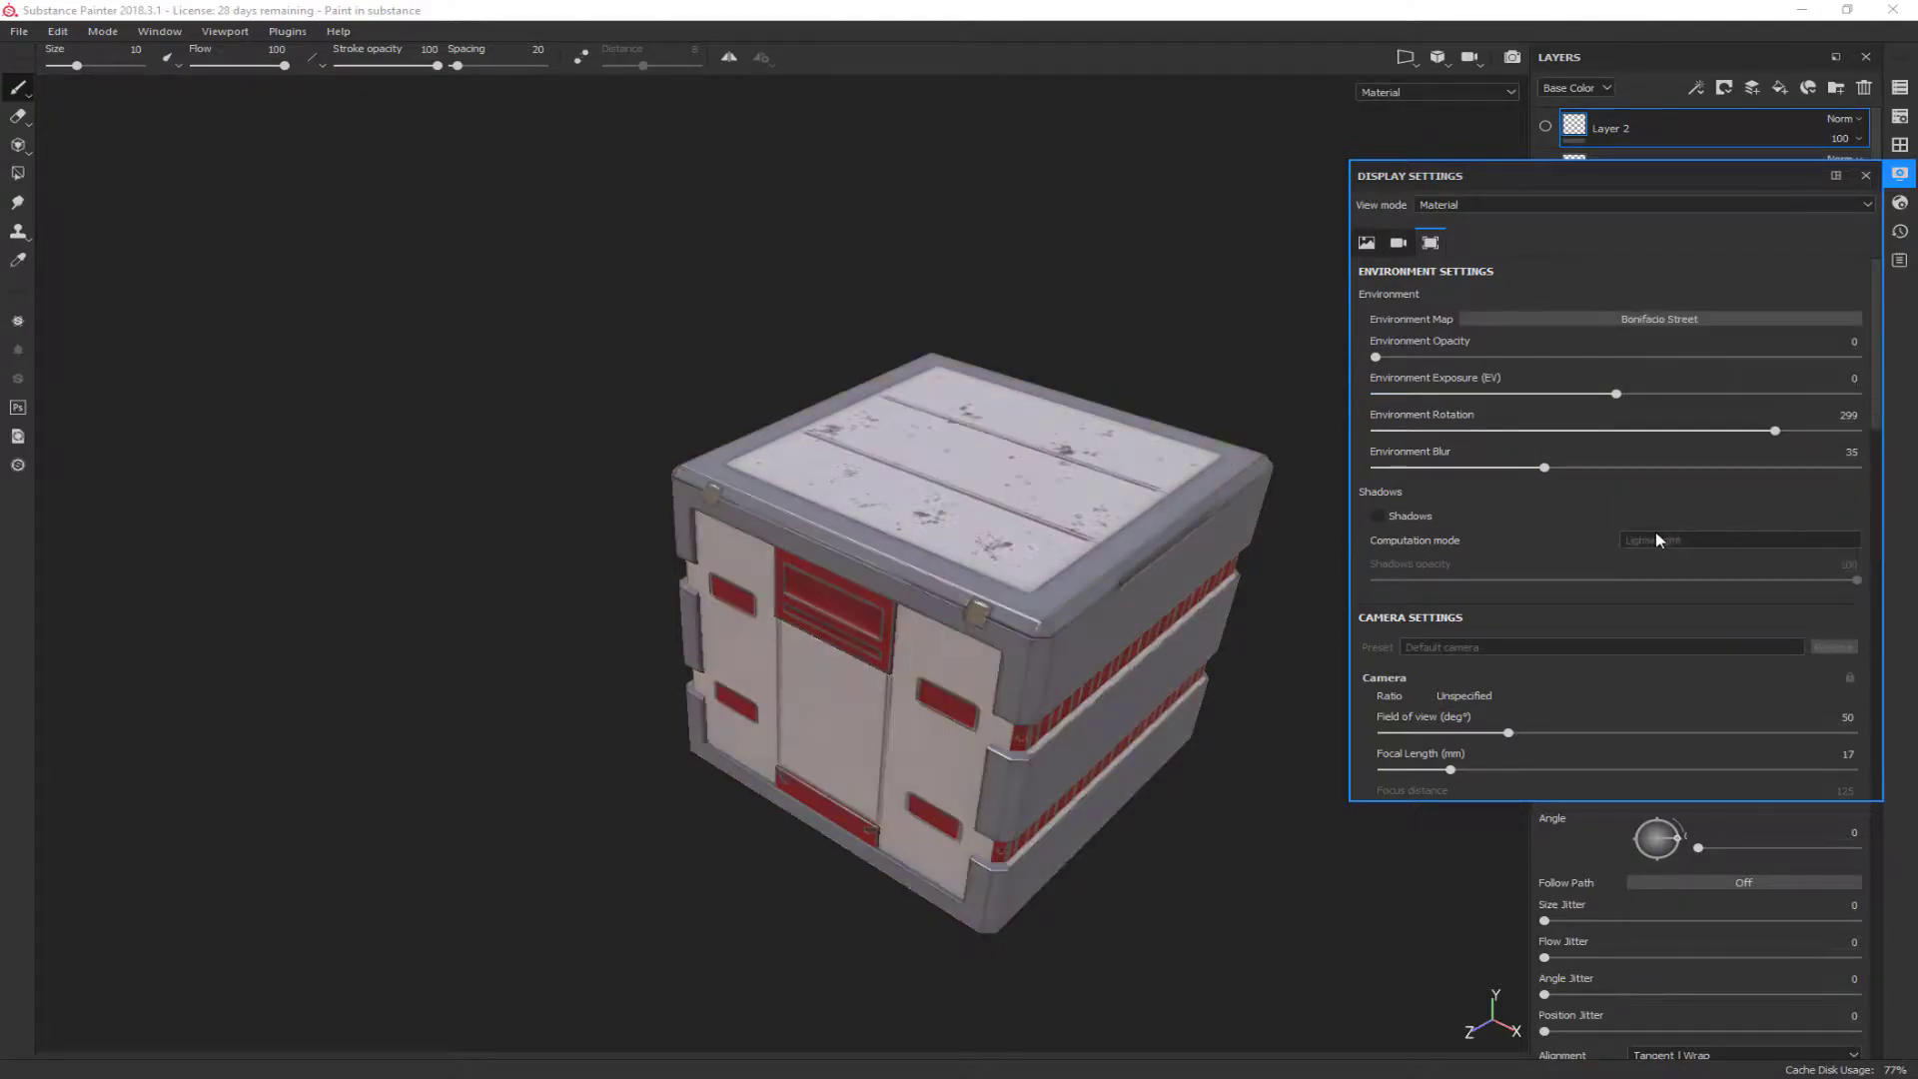
Step: Try the Gdansk Shipyard Buildings environment, then switch the environment map back to Glazed Patio
left_click_drag(1139, 270, 993, 313, "alt")
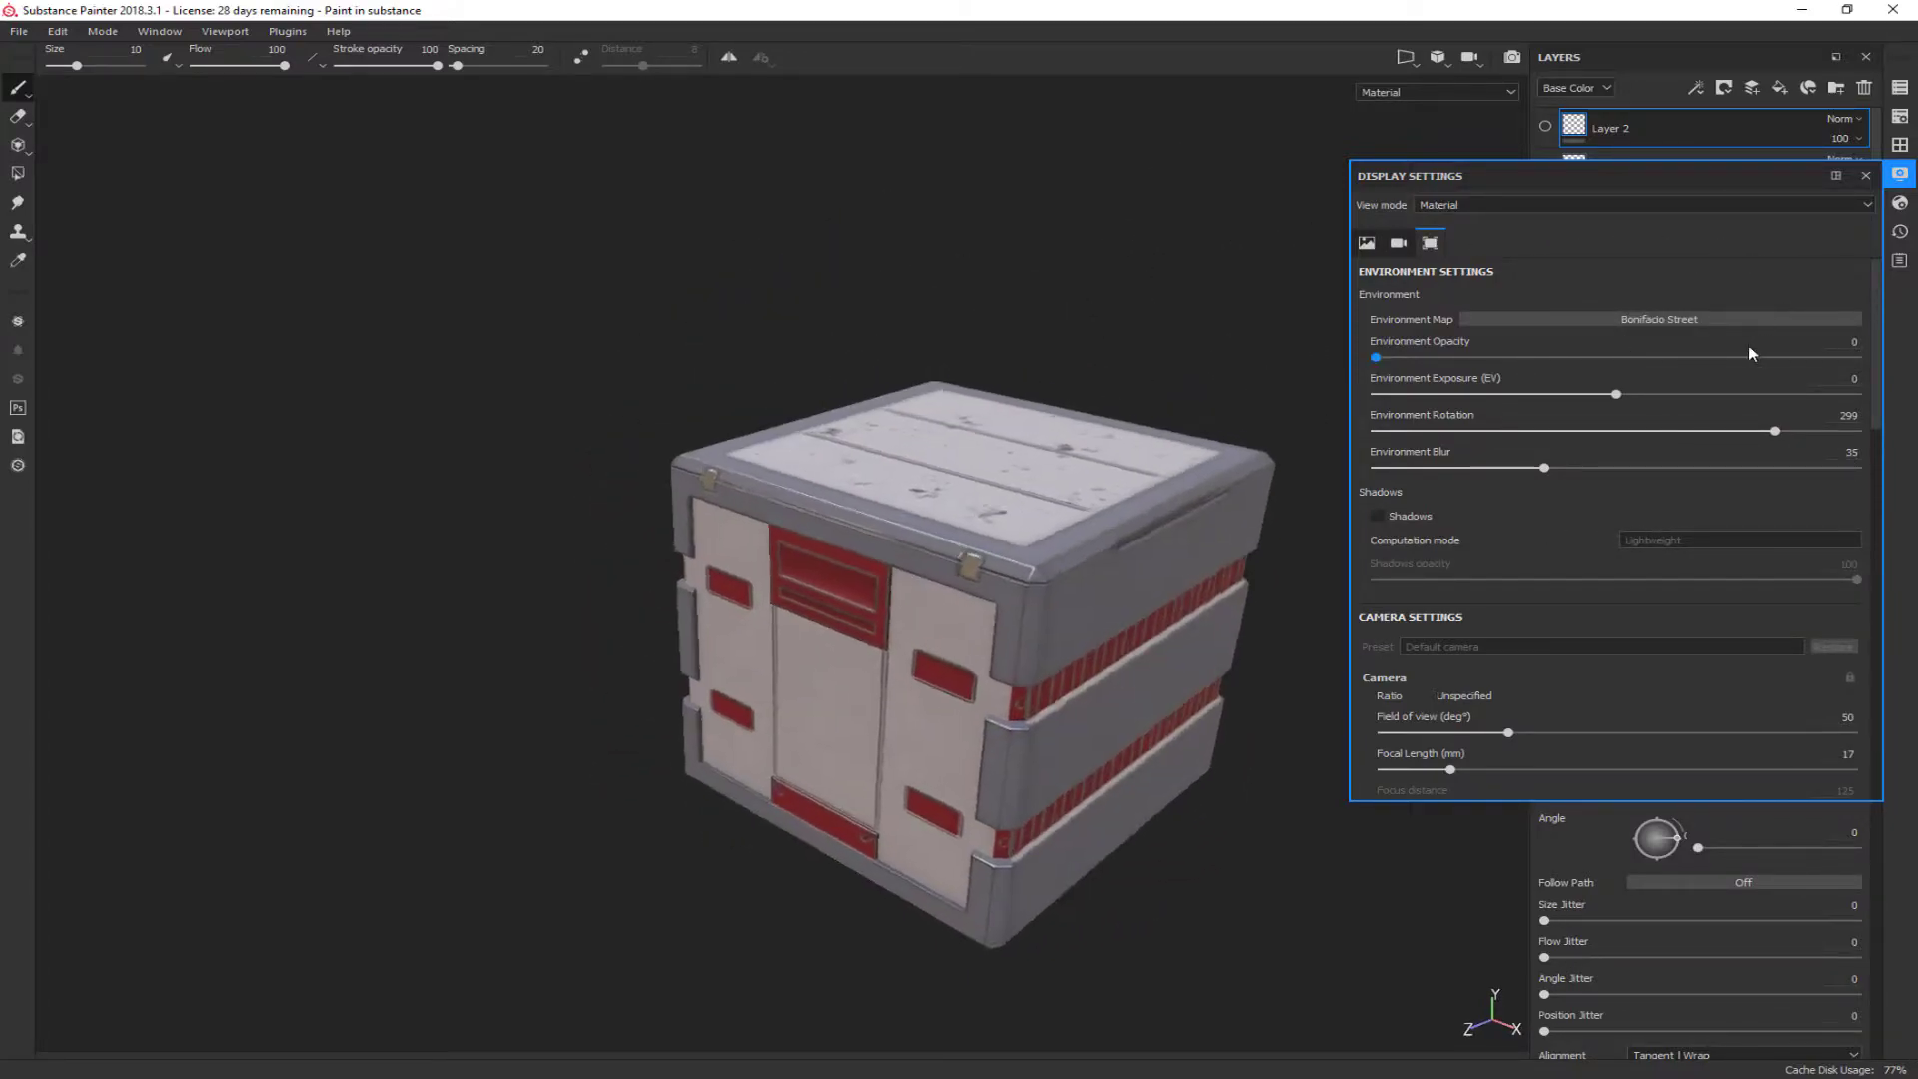
left_click(1725, 321)
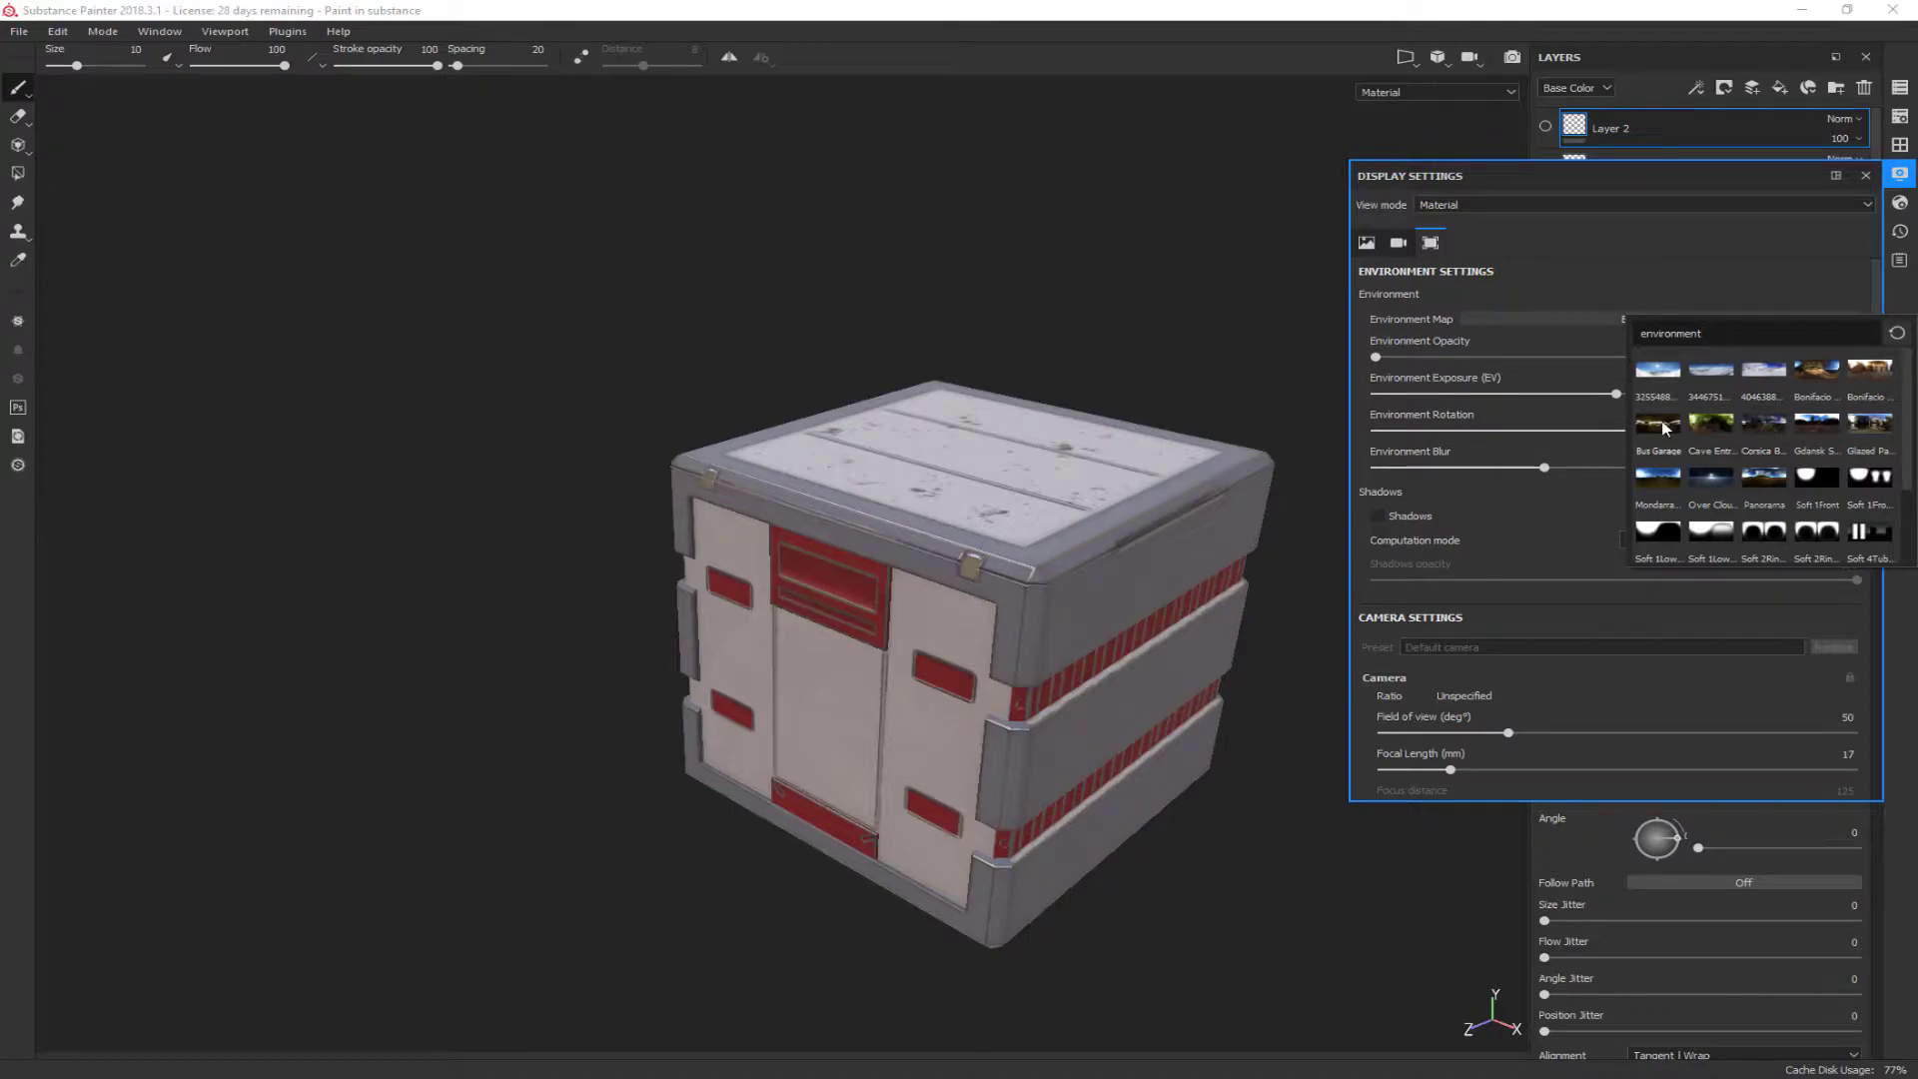
left_click(1827, 429)
left_click_drag(1221, 248, 1238, 303, "alt")
right_click_drag(1239, 303, 1083, 299, "alt")
left_click_drag(729, 288, 544, 274, "alt")
left_click(1679, 318)
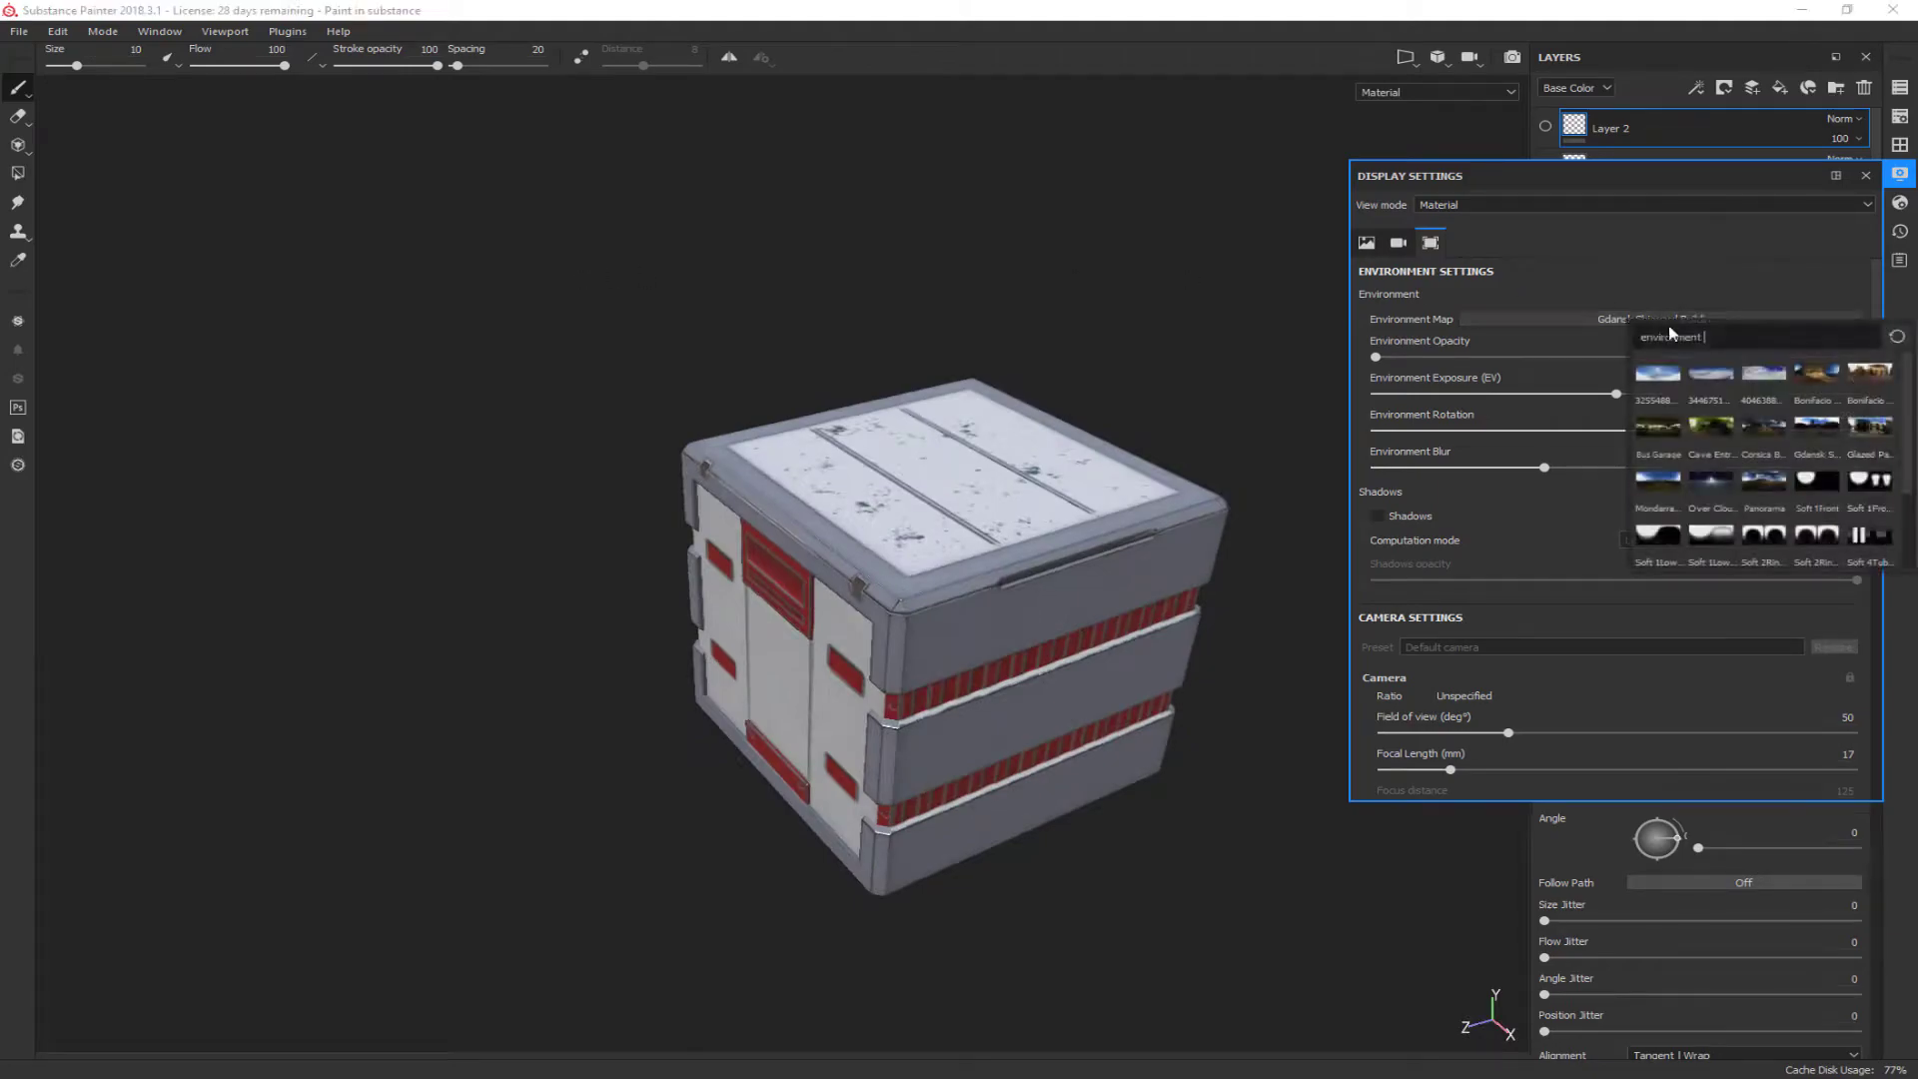
left_click(1870, 430)
left_click_drag(661, 277, 770, 261, "alt")
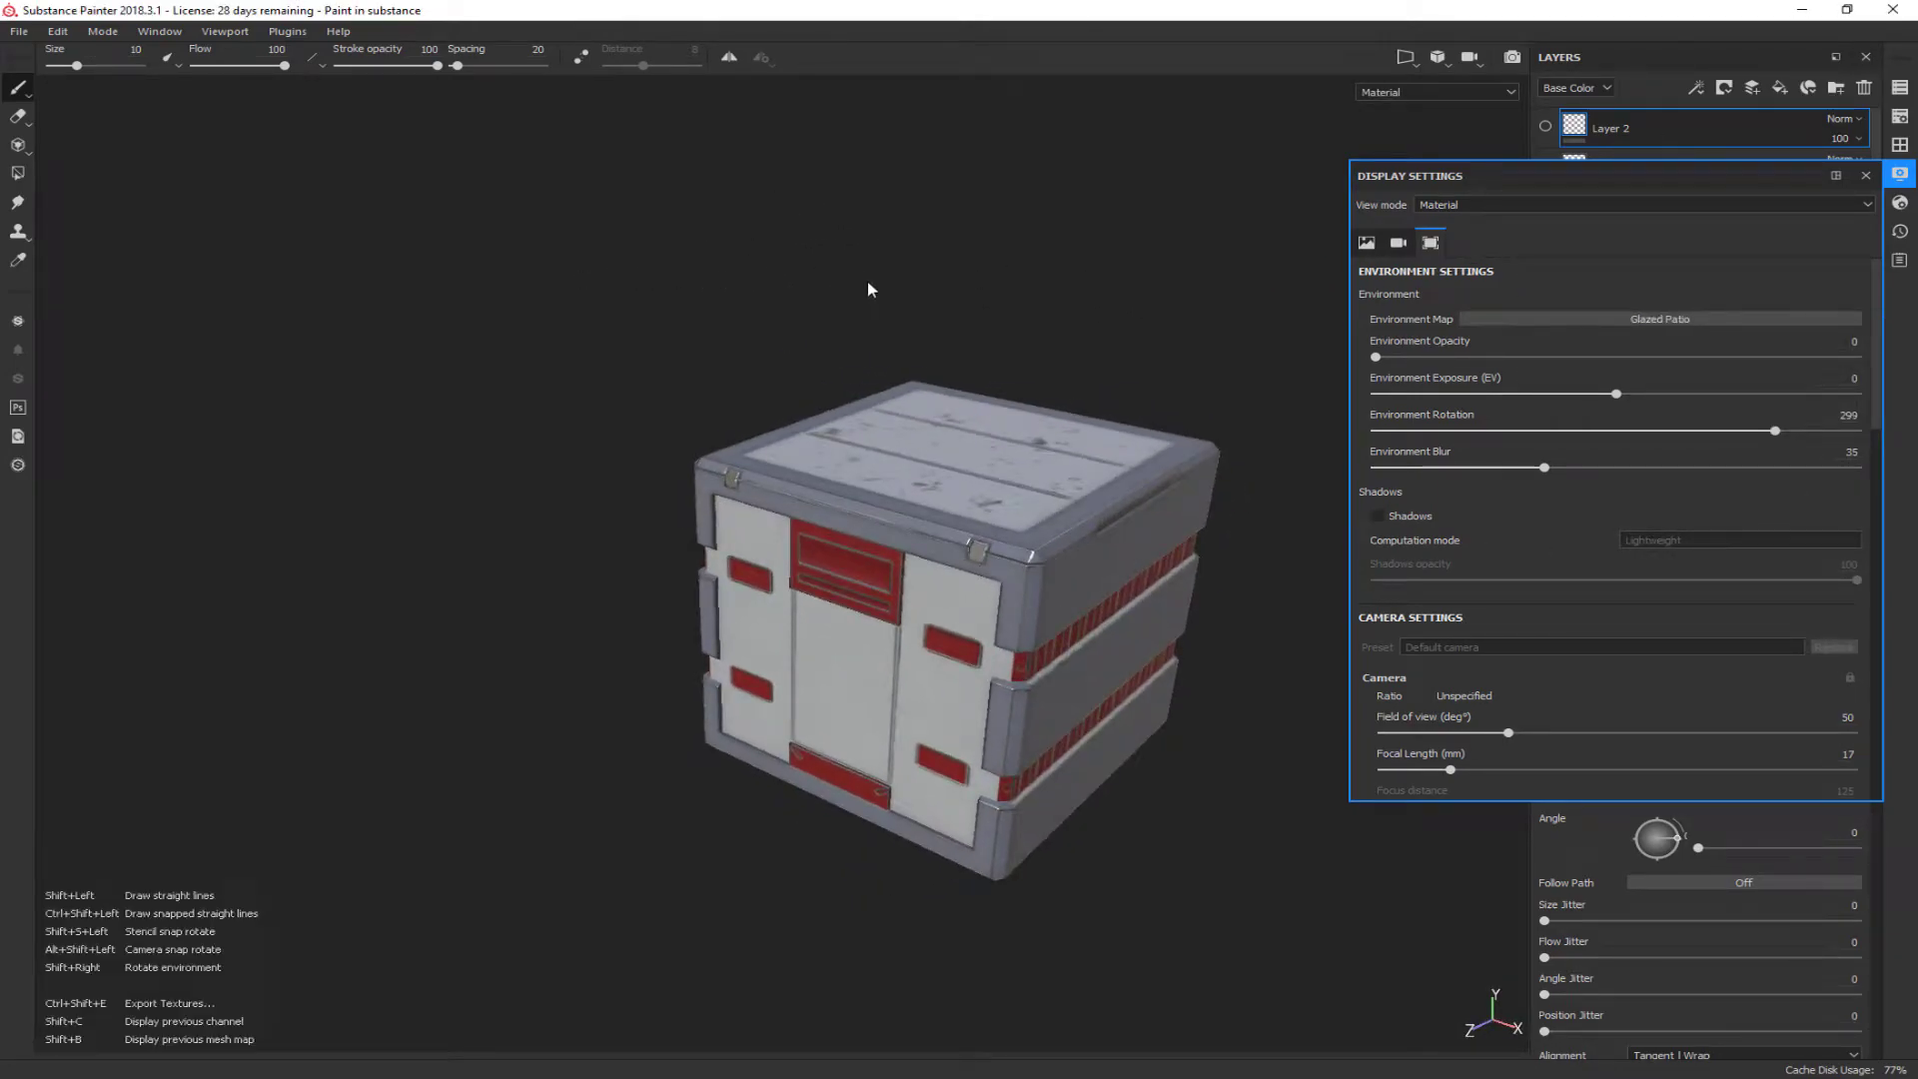
mouse_move(669, 309)
left_mouse_down("alt")
mouse_move(874, 266)
mouse_move(659, 262)
mouse_move(733, 250)
left_mouse_up("alt")
Step: Close Display Settings, then make Unity's Project panel taller and the Hierarchy wider
left_click(1866, 175)
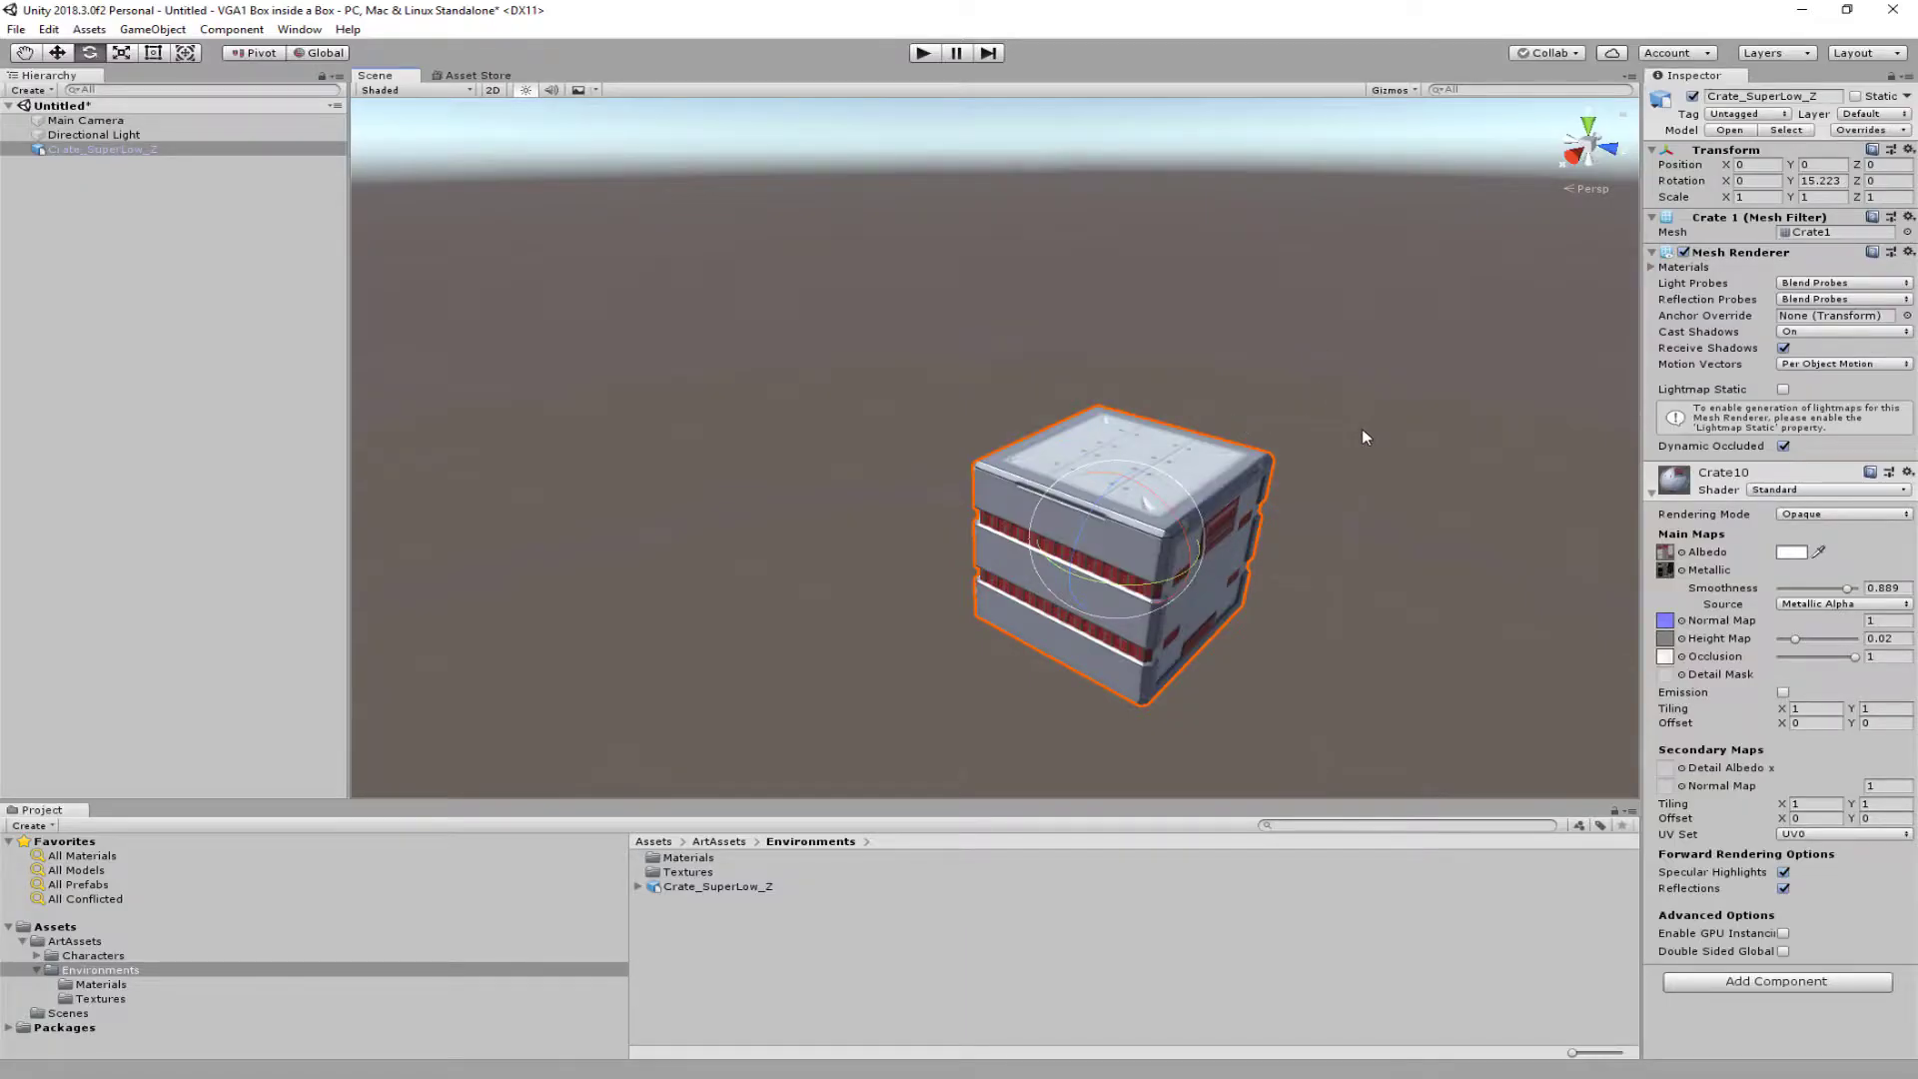
mouse_move(1363, 437)
left_mouse_down("alt")
mouse_move(1267, 356)
mouse_move(1340, 416)
left_mouse_up("alt")
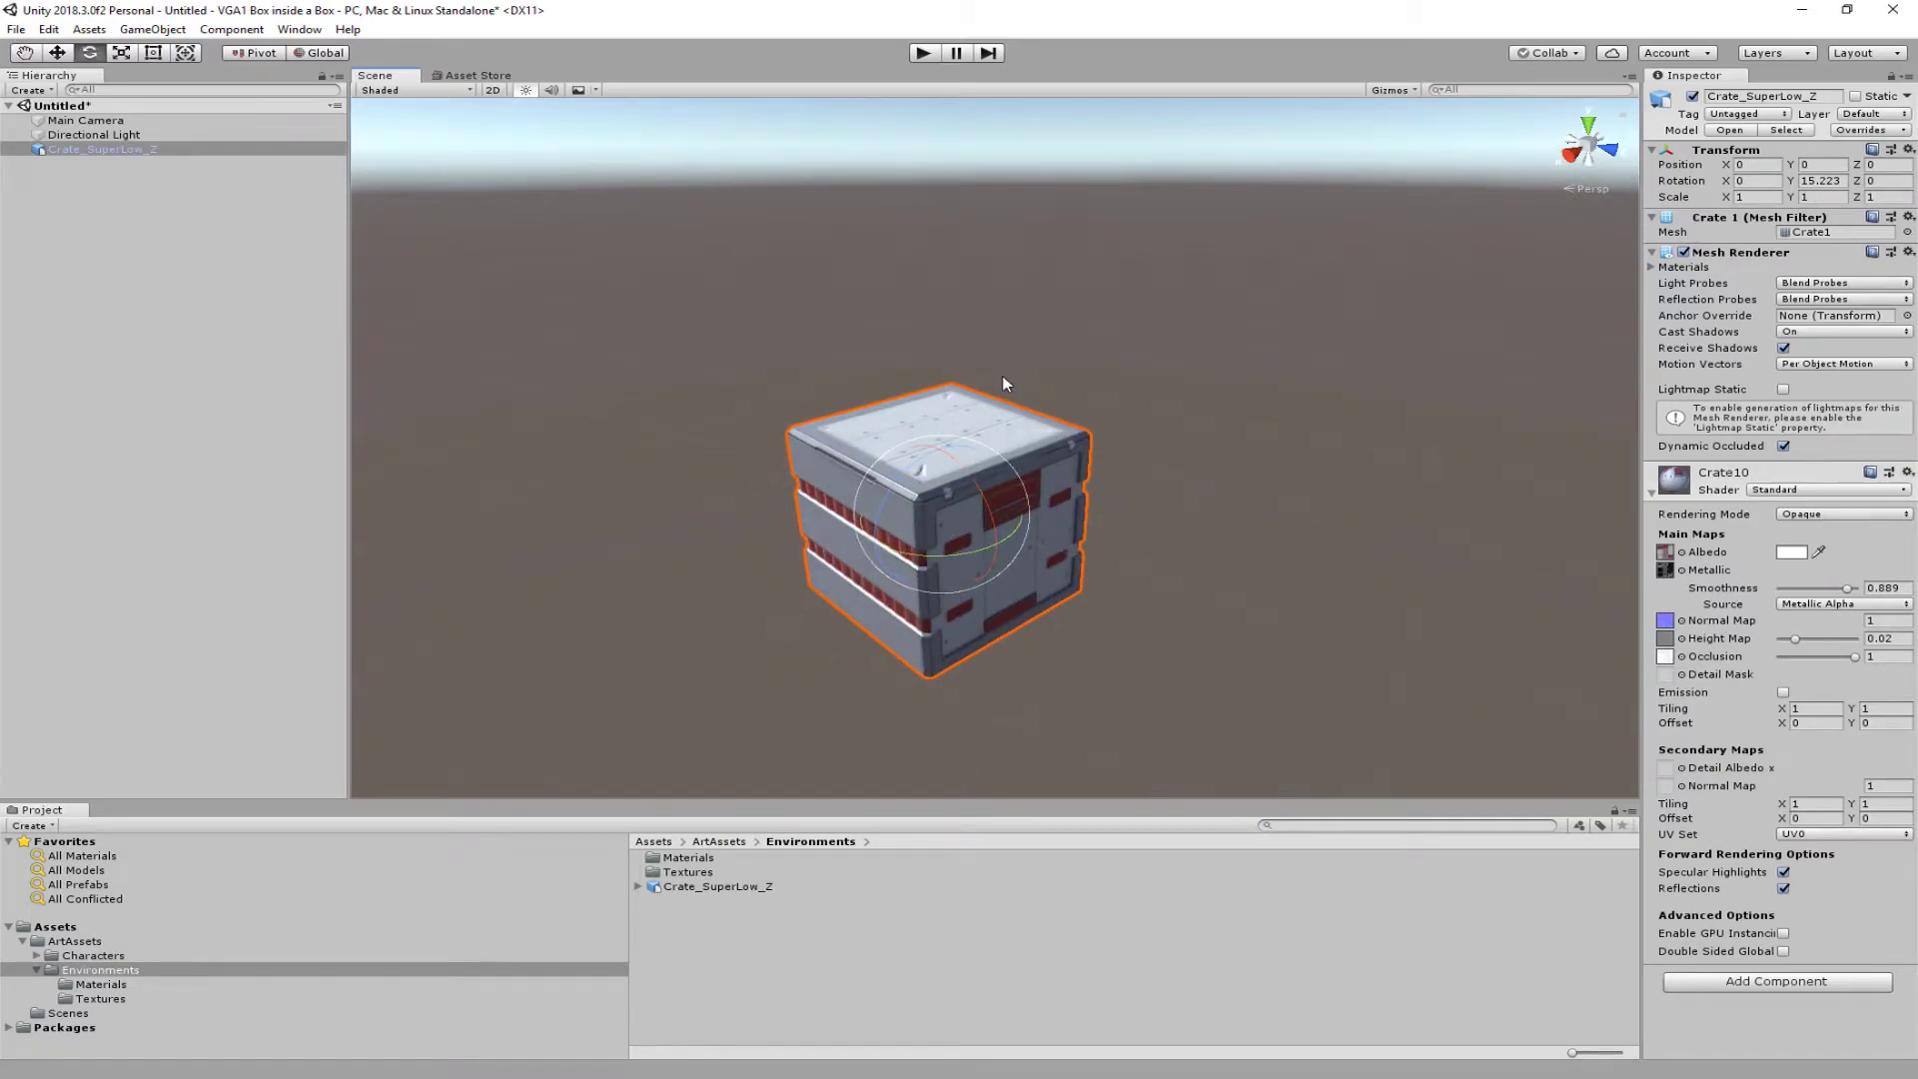
left_click_drag(405, 798, 420, 581)
middle_click_drag(746, 435, 779, 364)
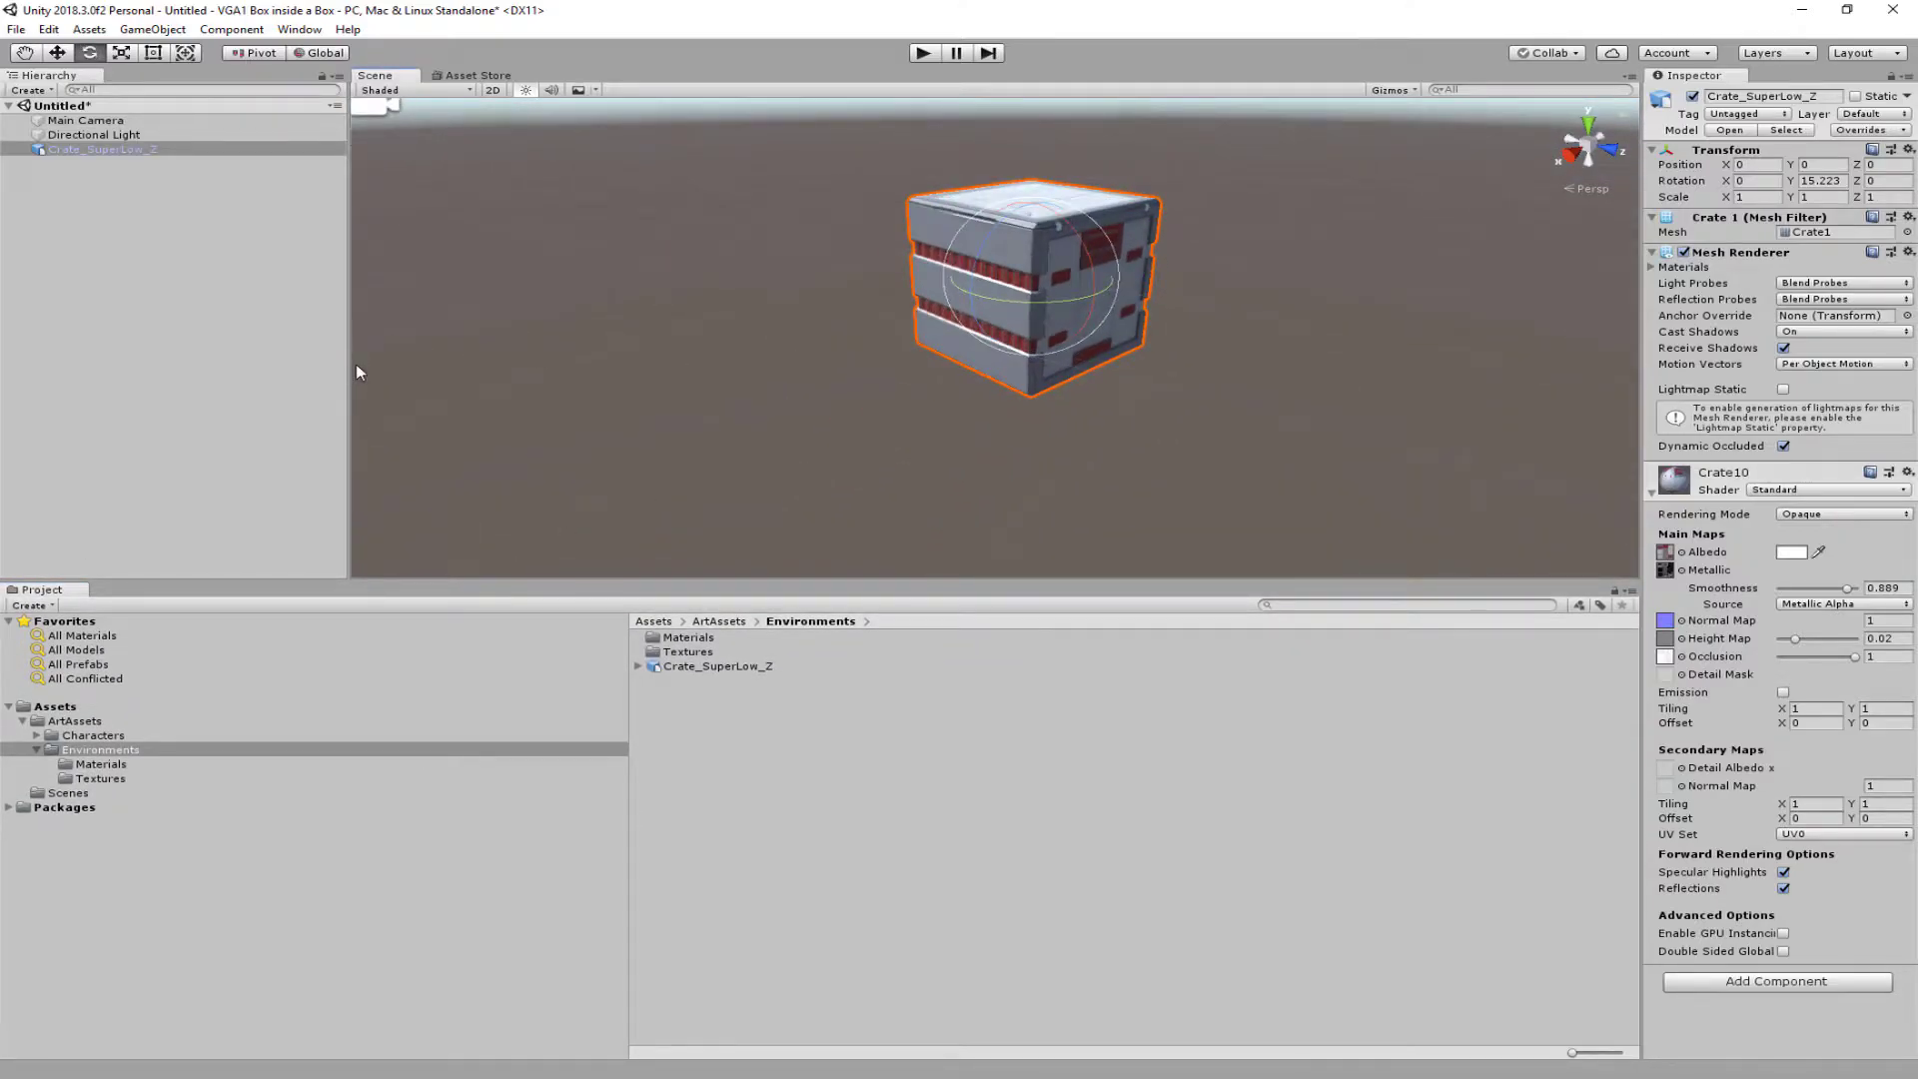
left_click_drag(355, 372, 537, 369)
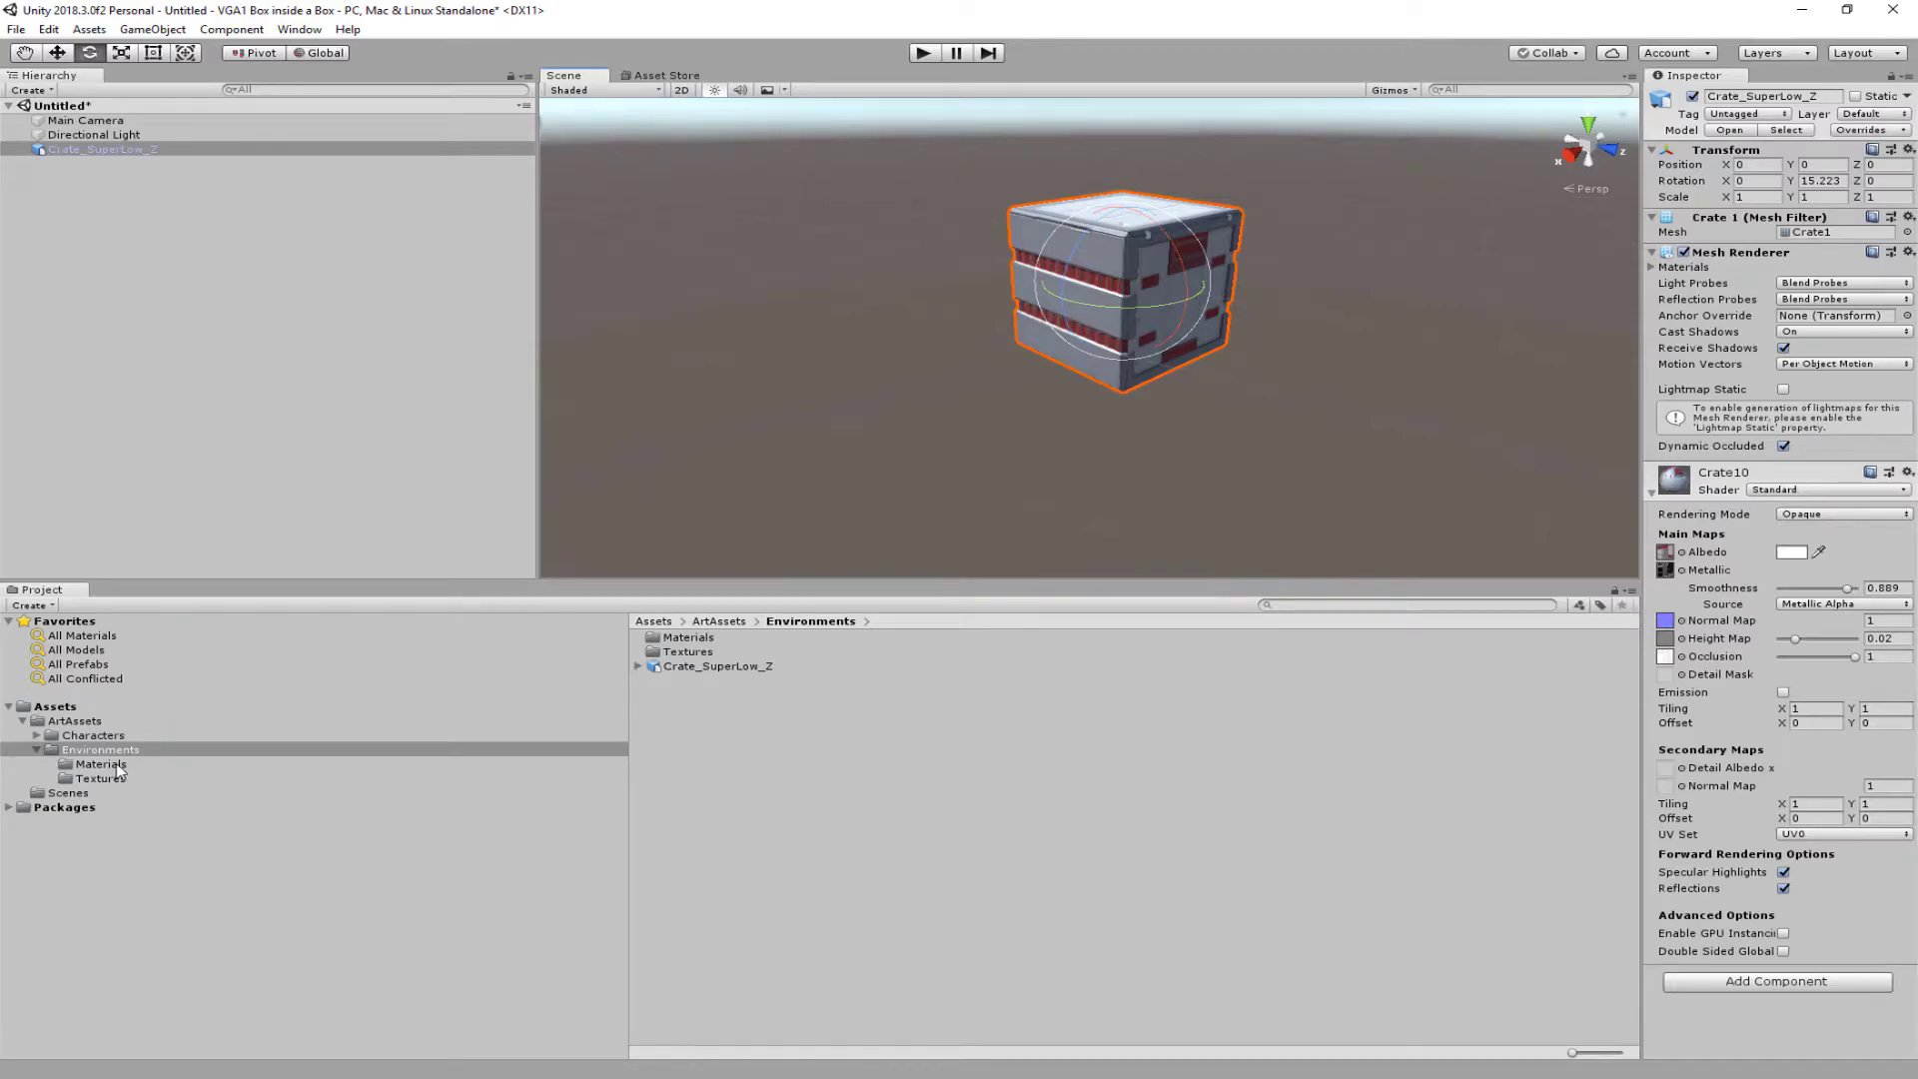
Step: Create a folder named Skybox inside ArtAssets and open it
left_click(68, 721)
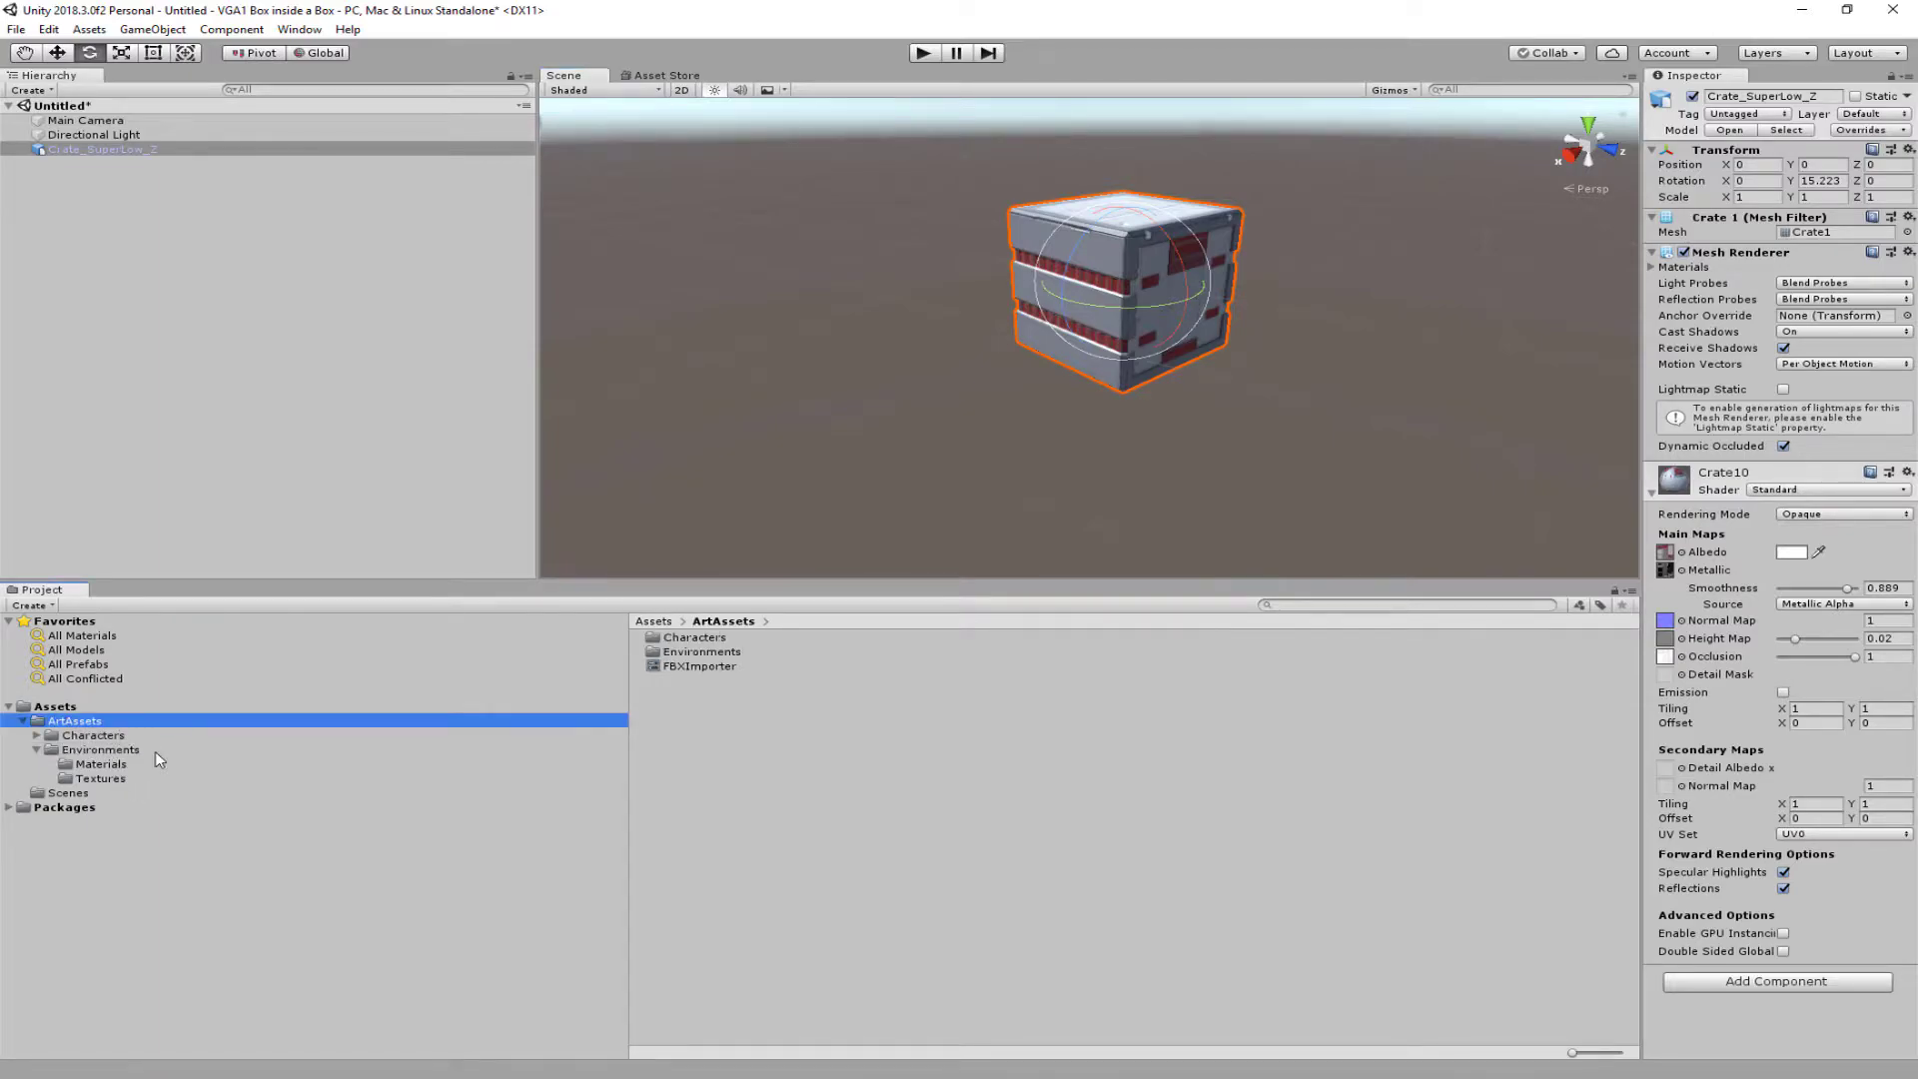
right_click(938, 800)
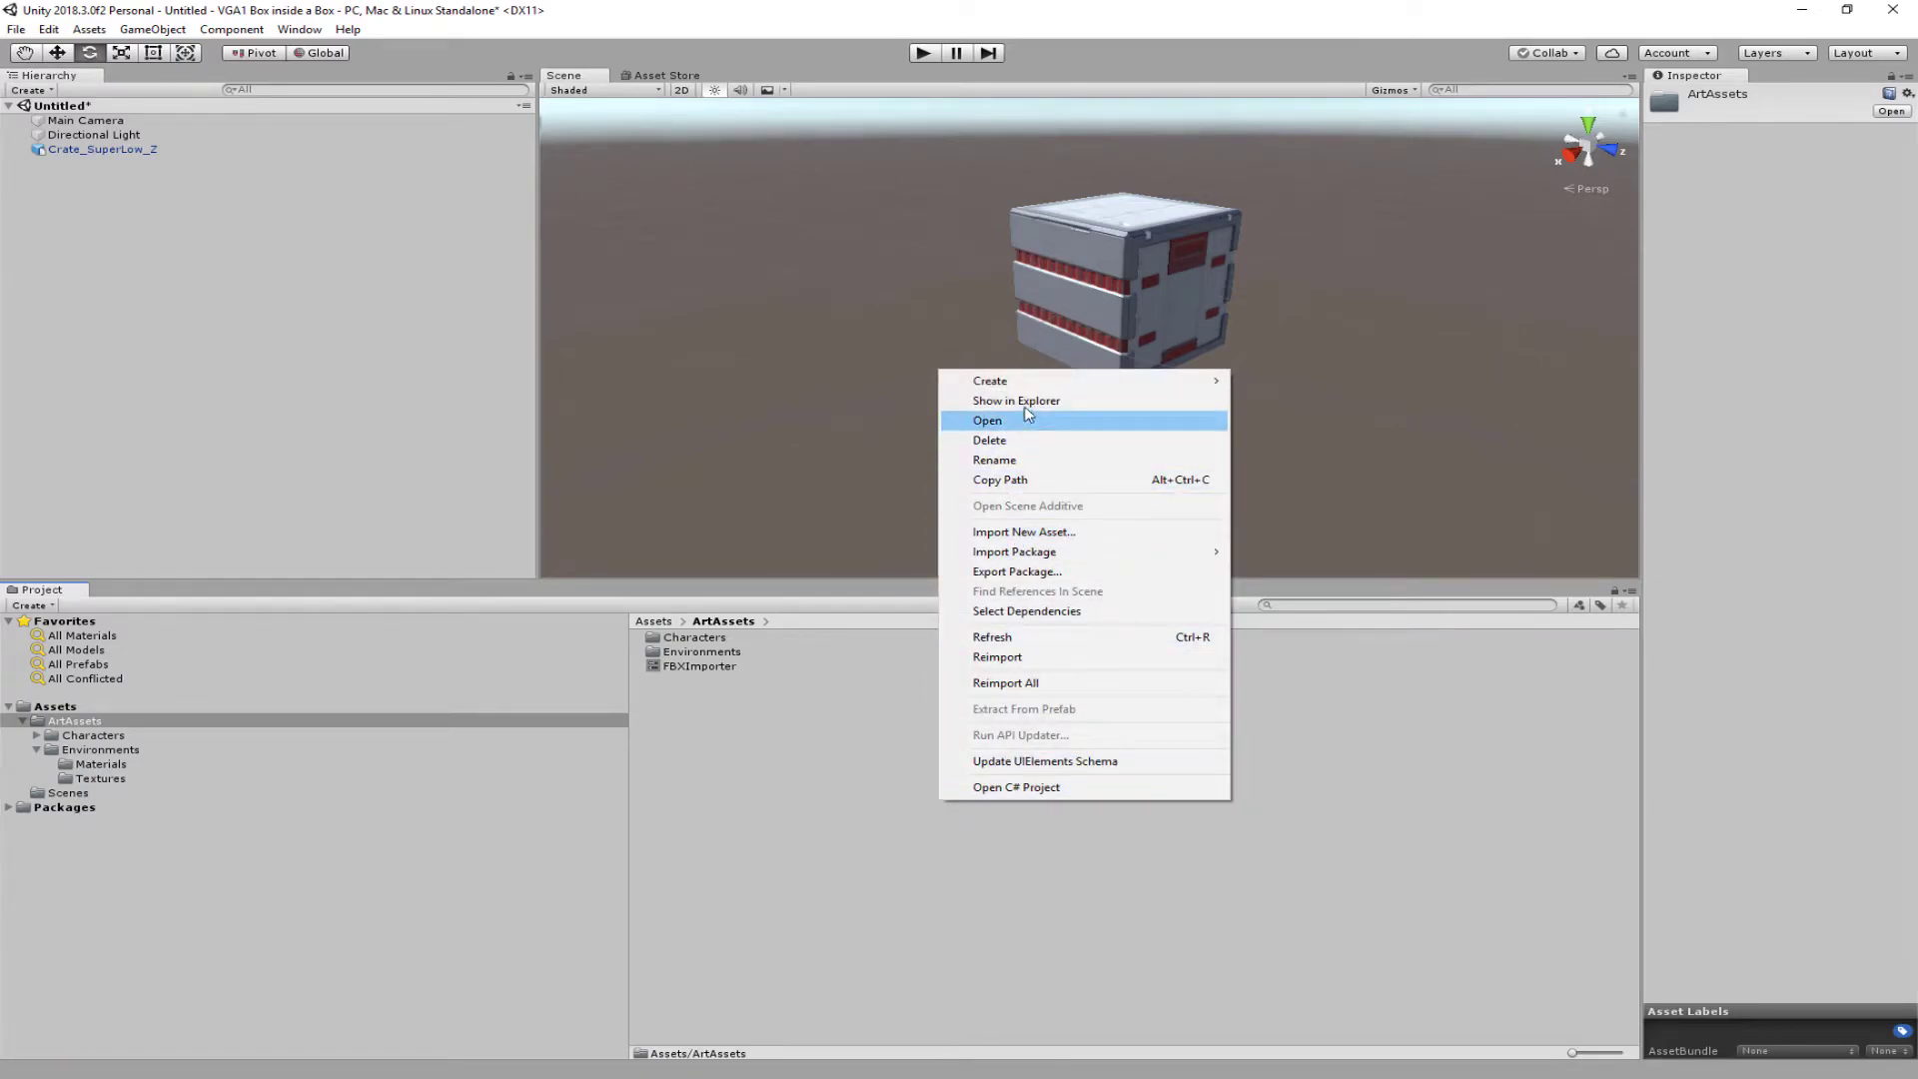
mouse_move(1036, 384)
left_click(1301, 381)
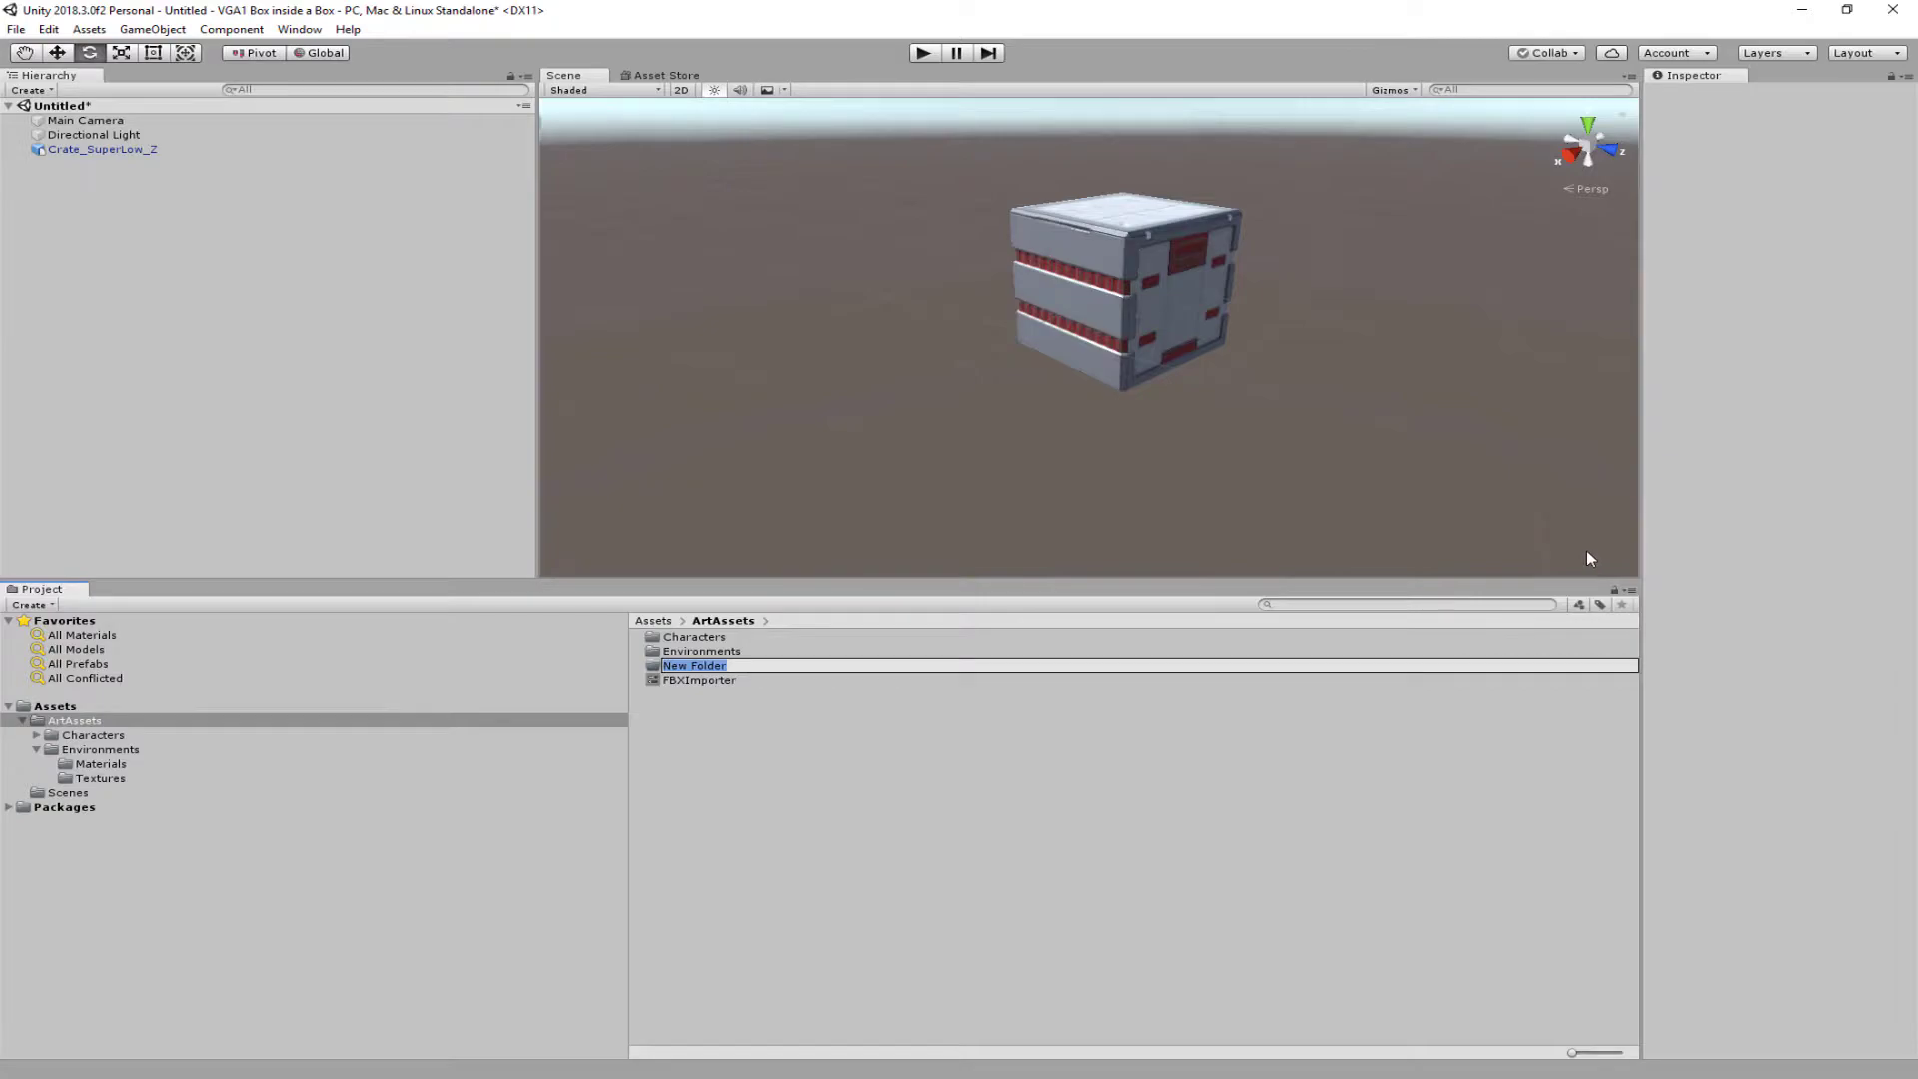
type("Skybox")
key("Return")
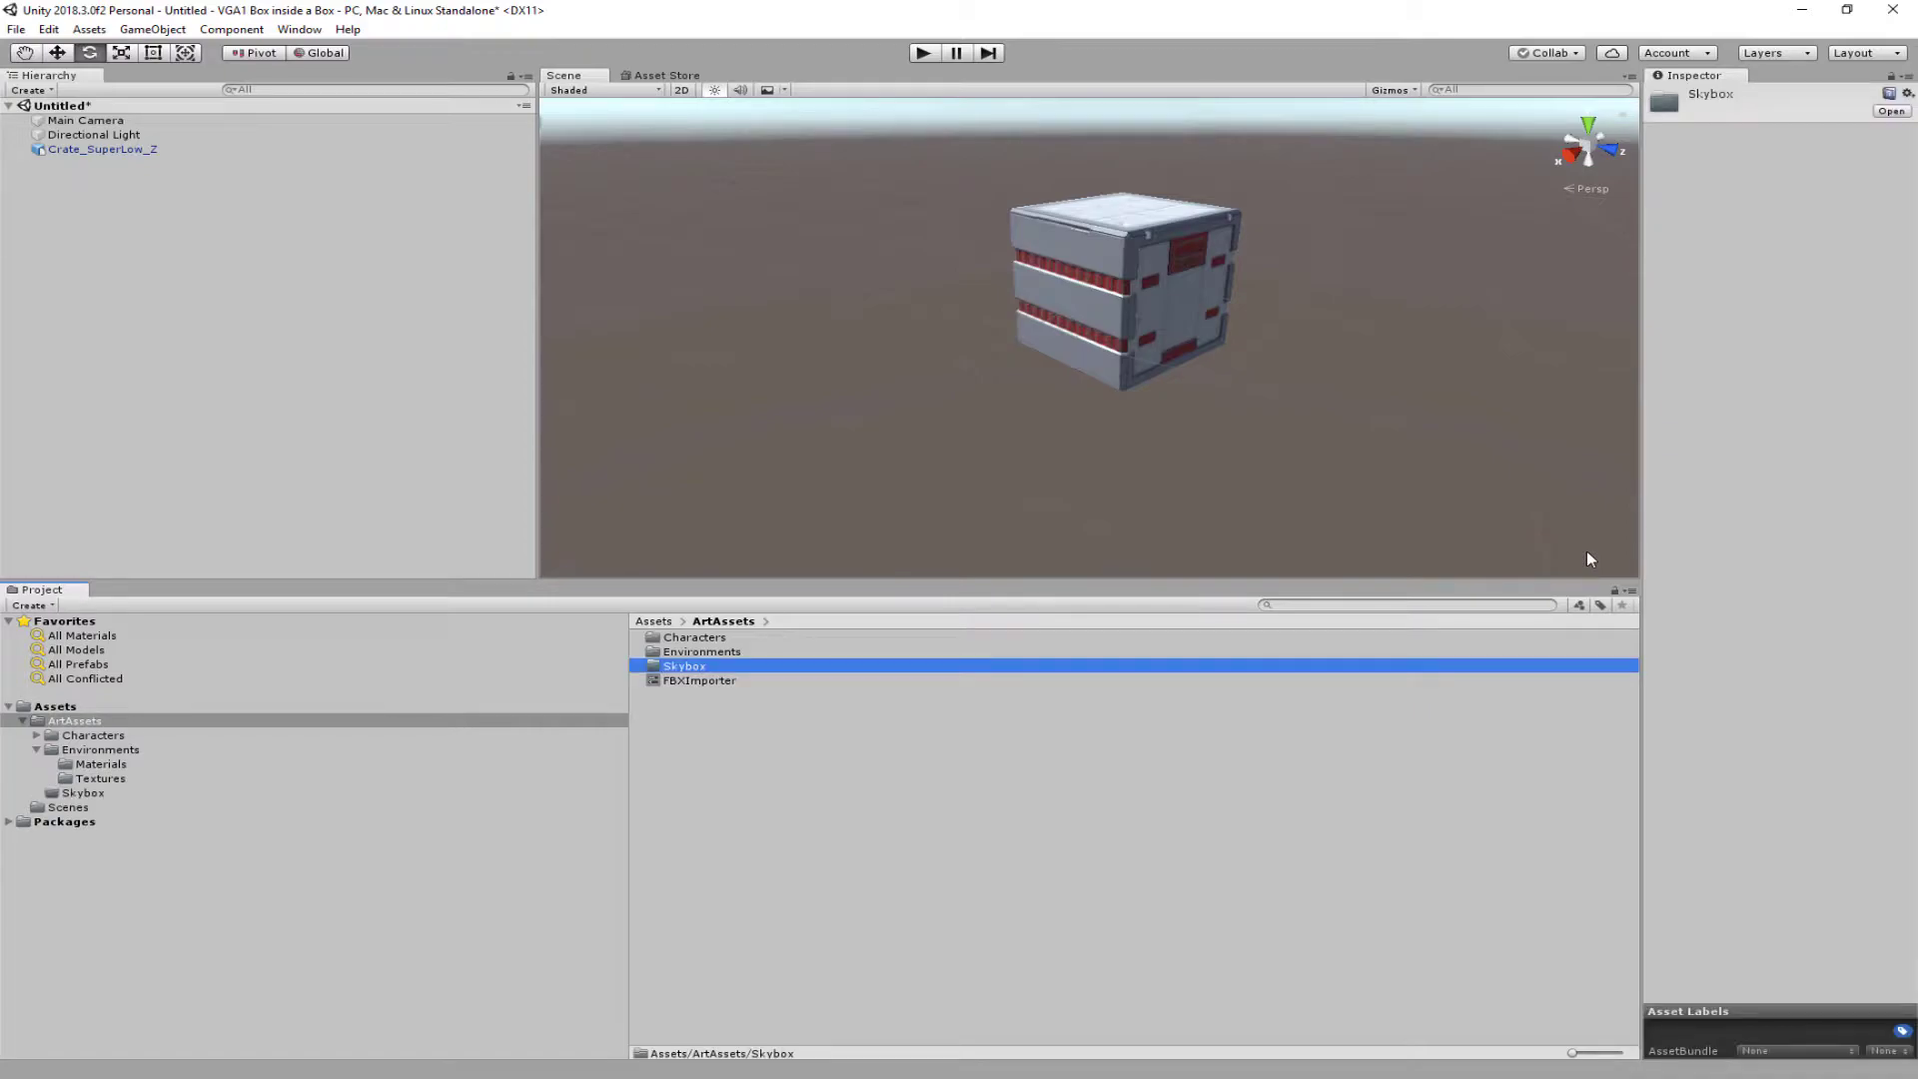
double_click(719, 664)
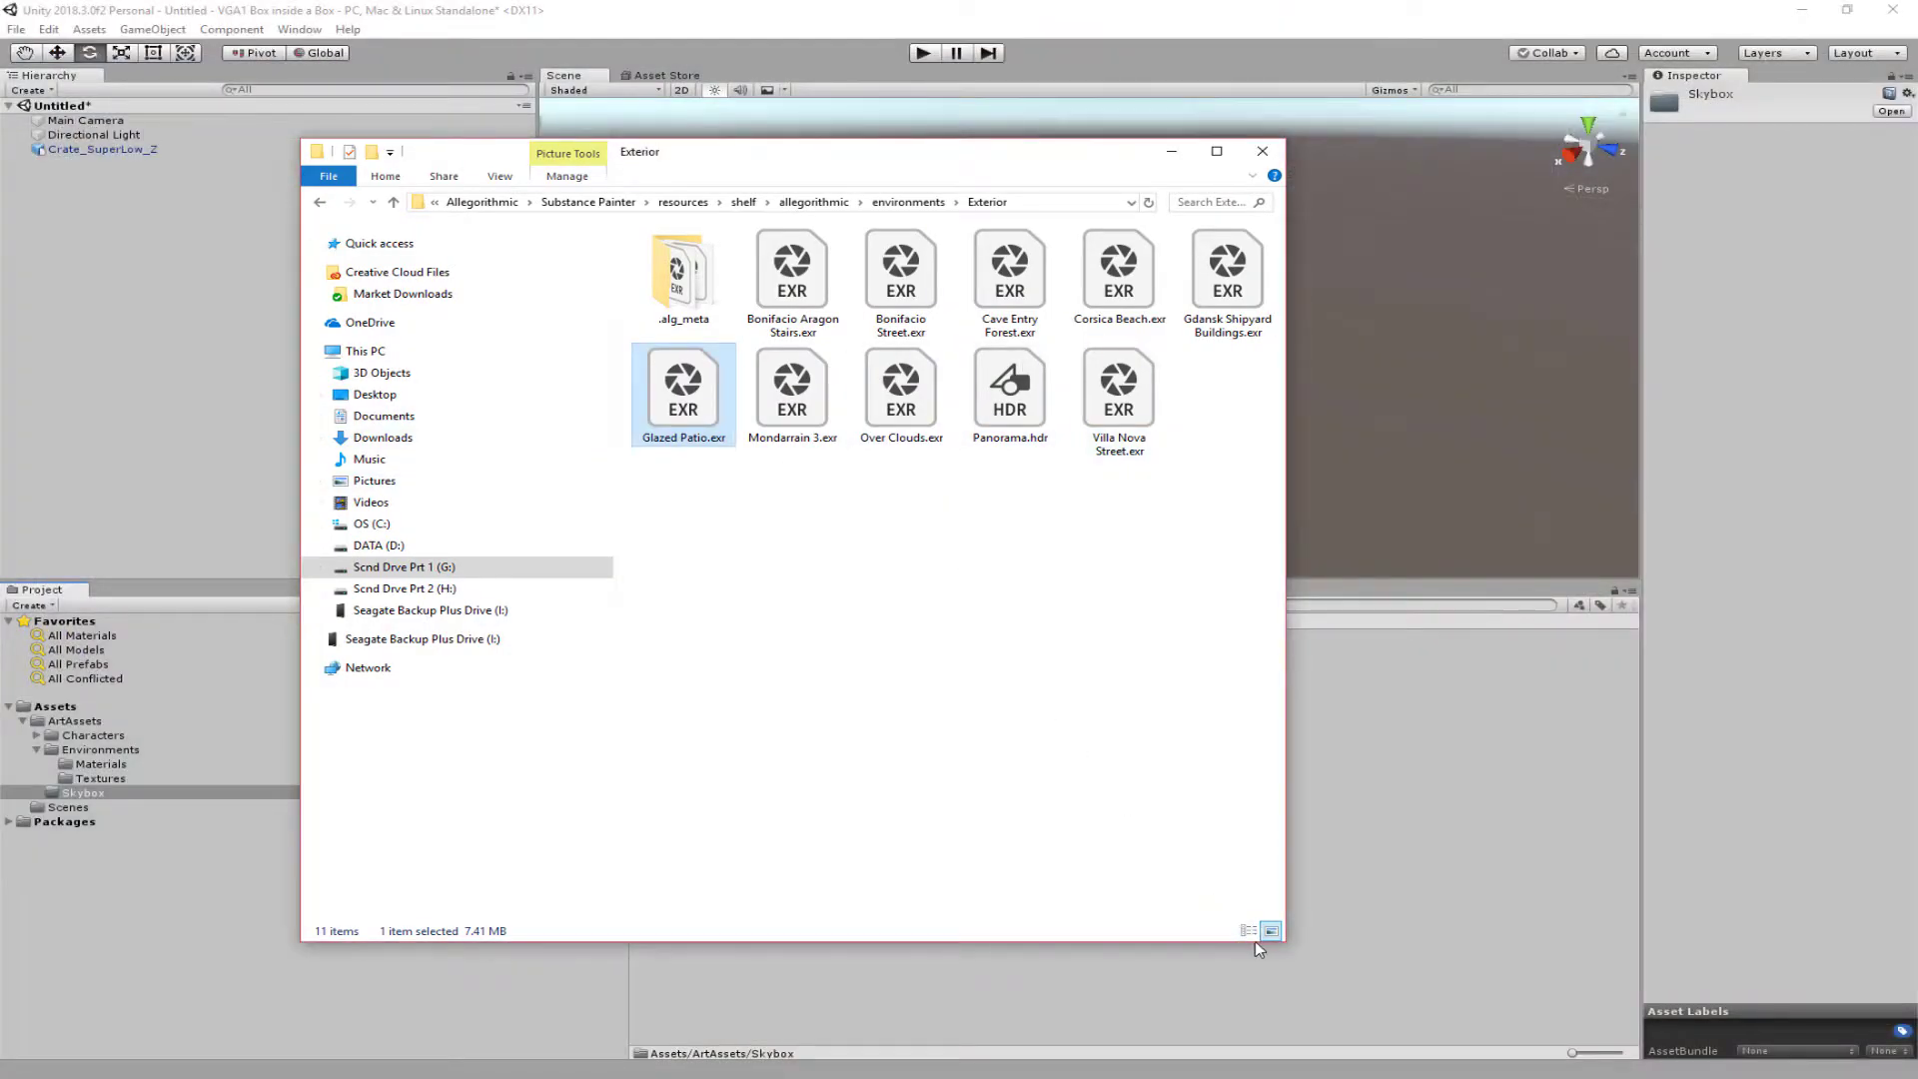
Step: In Explorer's details view, browse to Substance Painter's shelf environments Exterior folder
left_click(1249, 931)
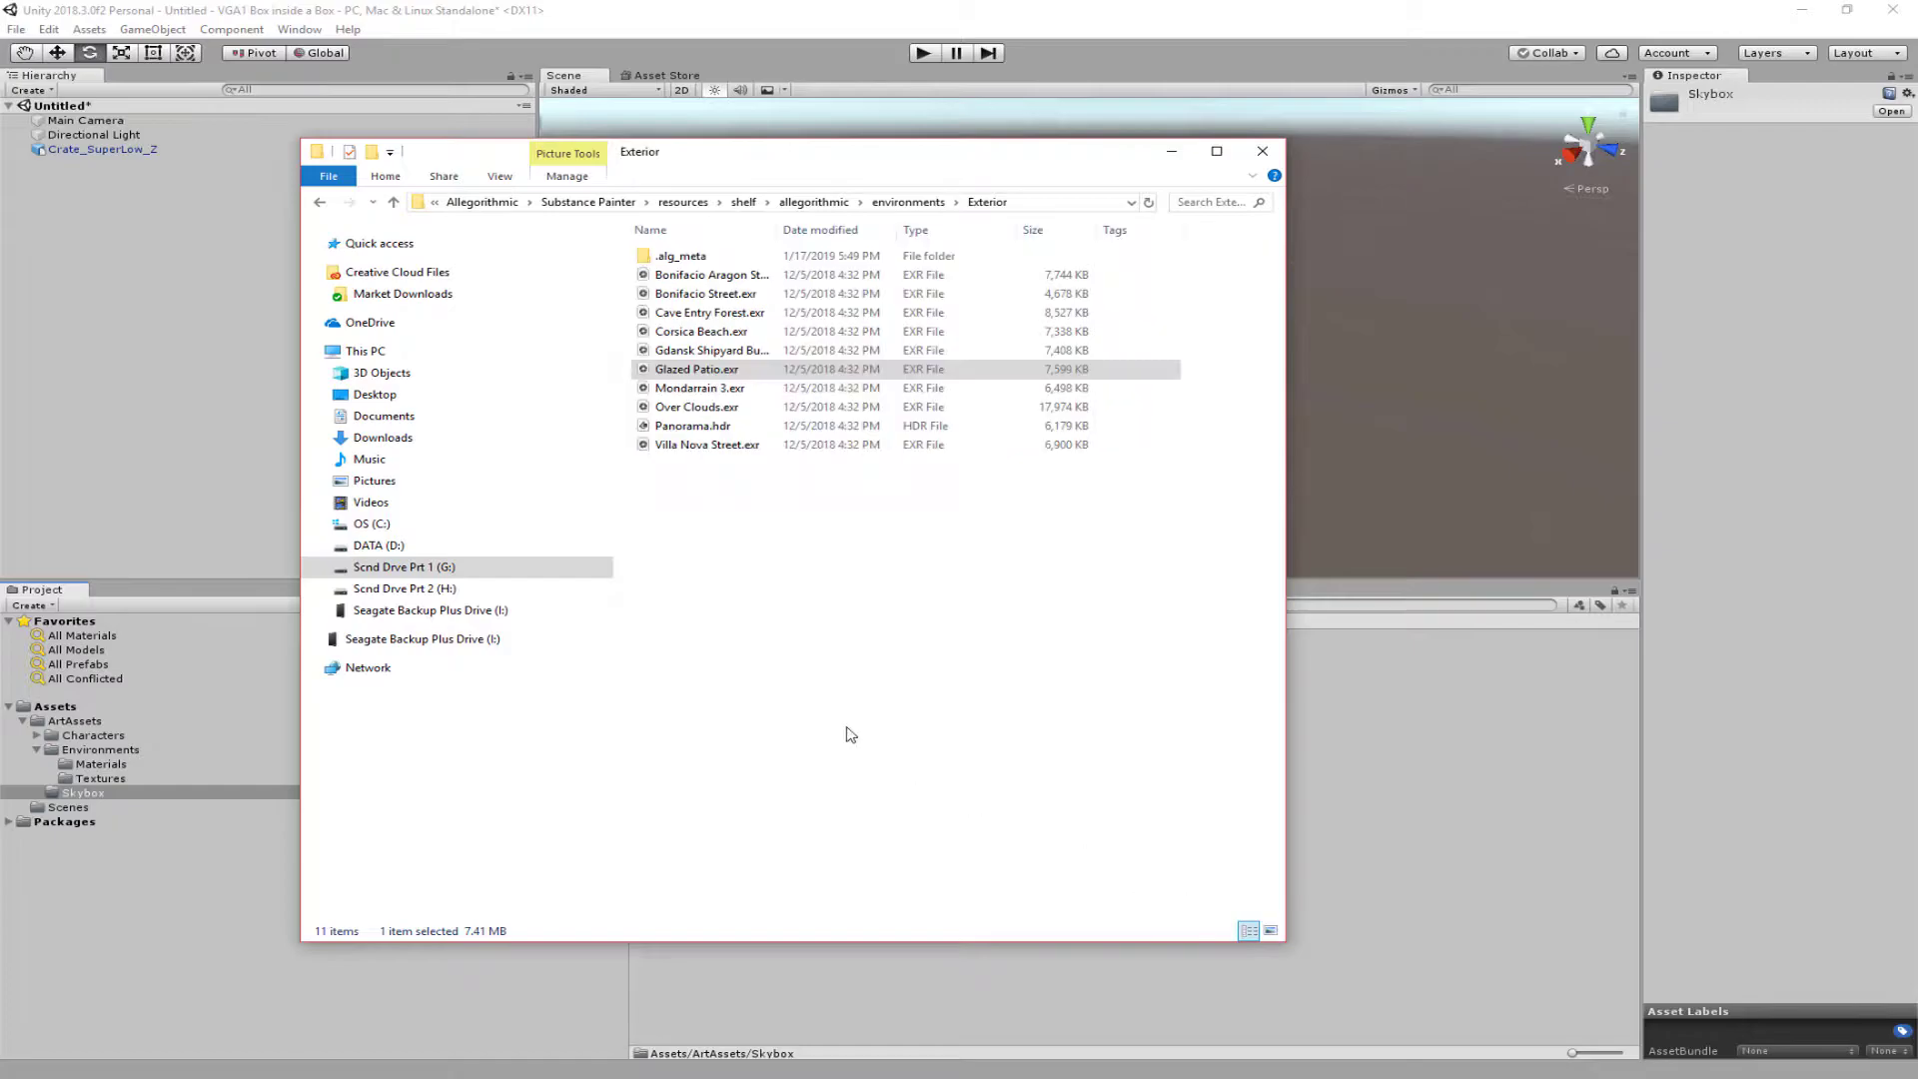
left_click(319, 566)
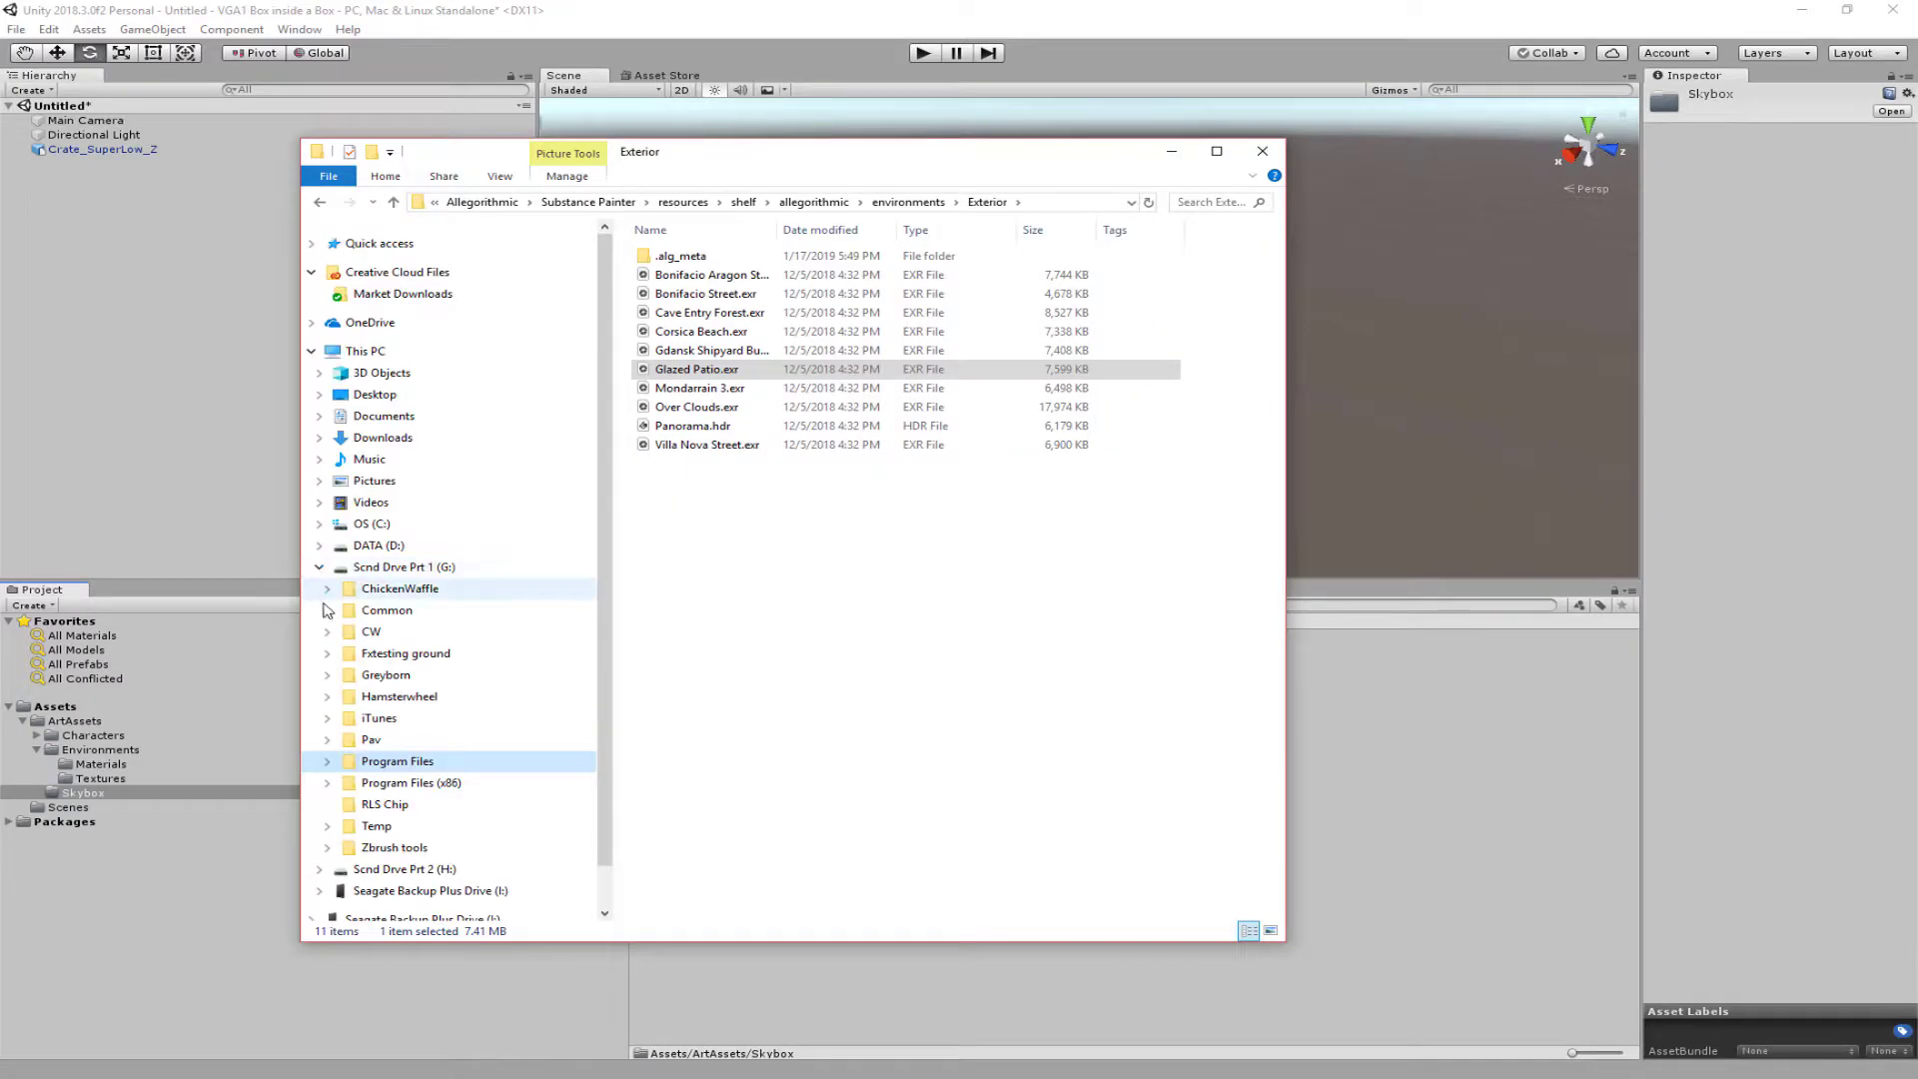
left_click(327, 761)
left_click(334, 596)
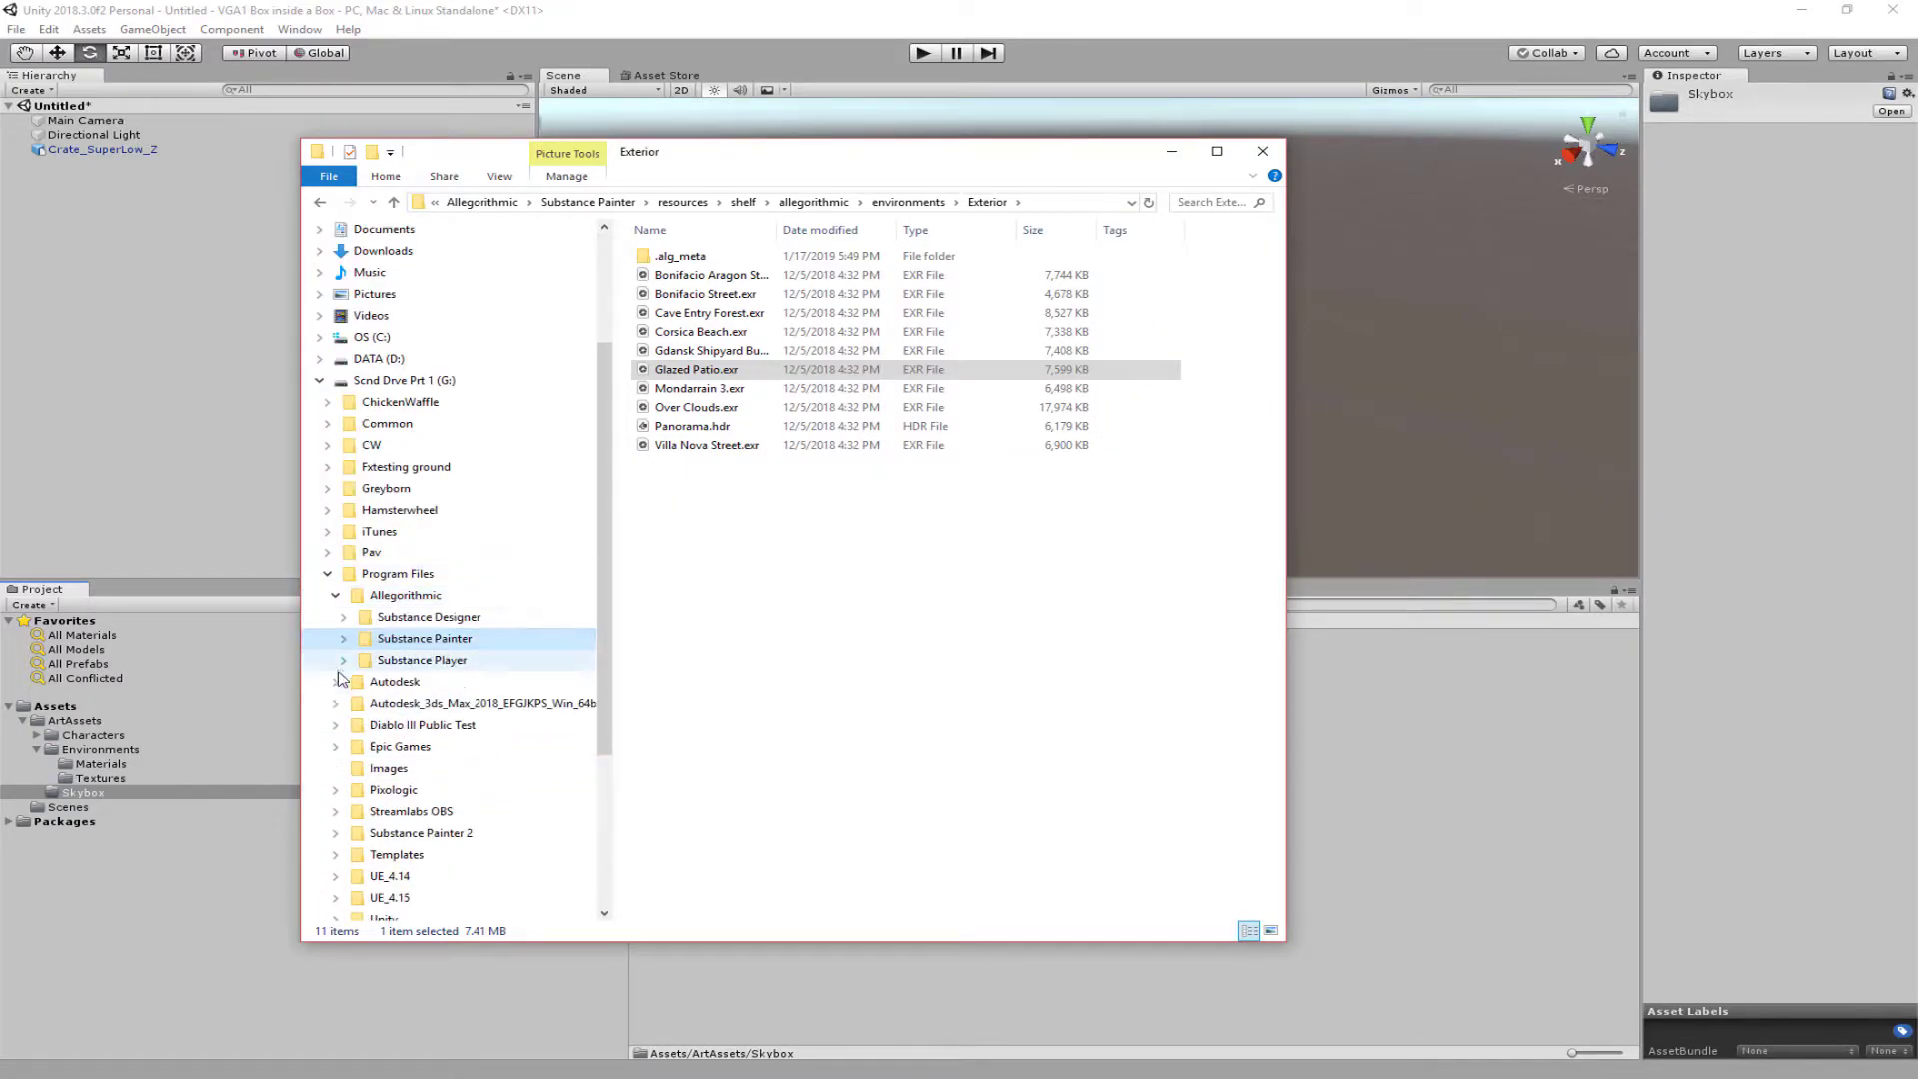
left_click(343, 638)
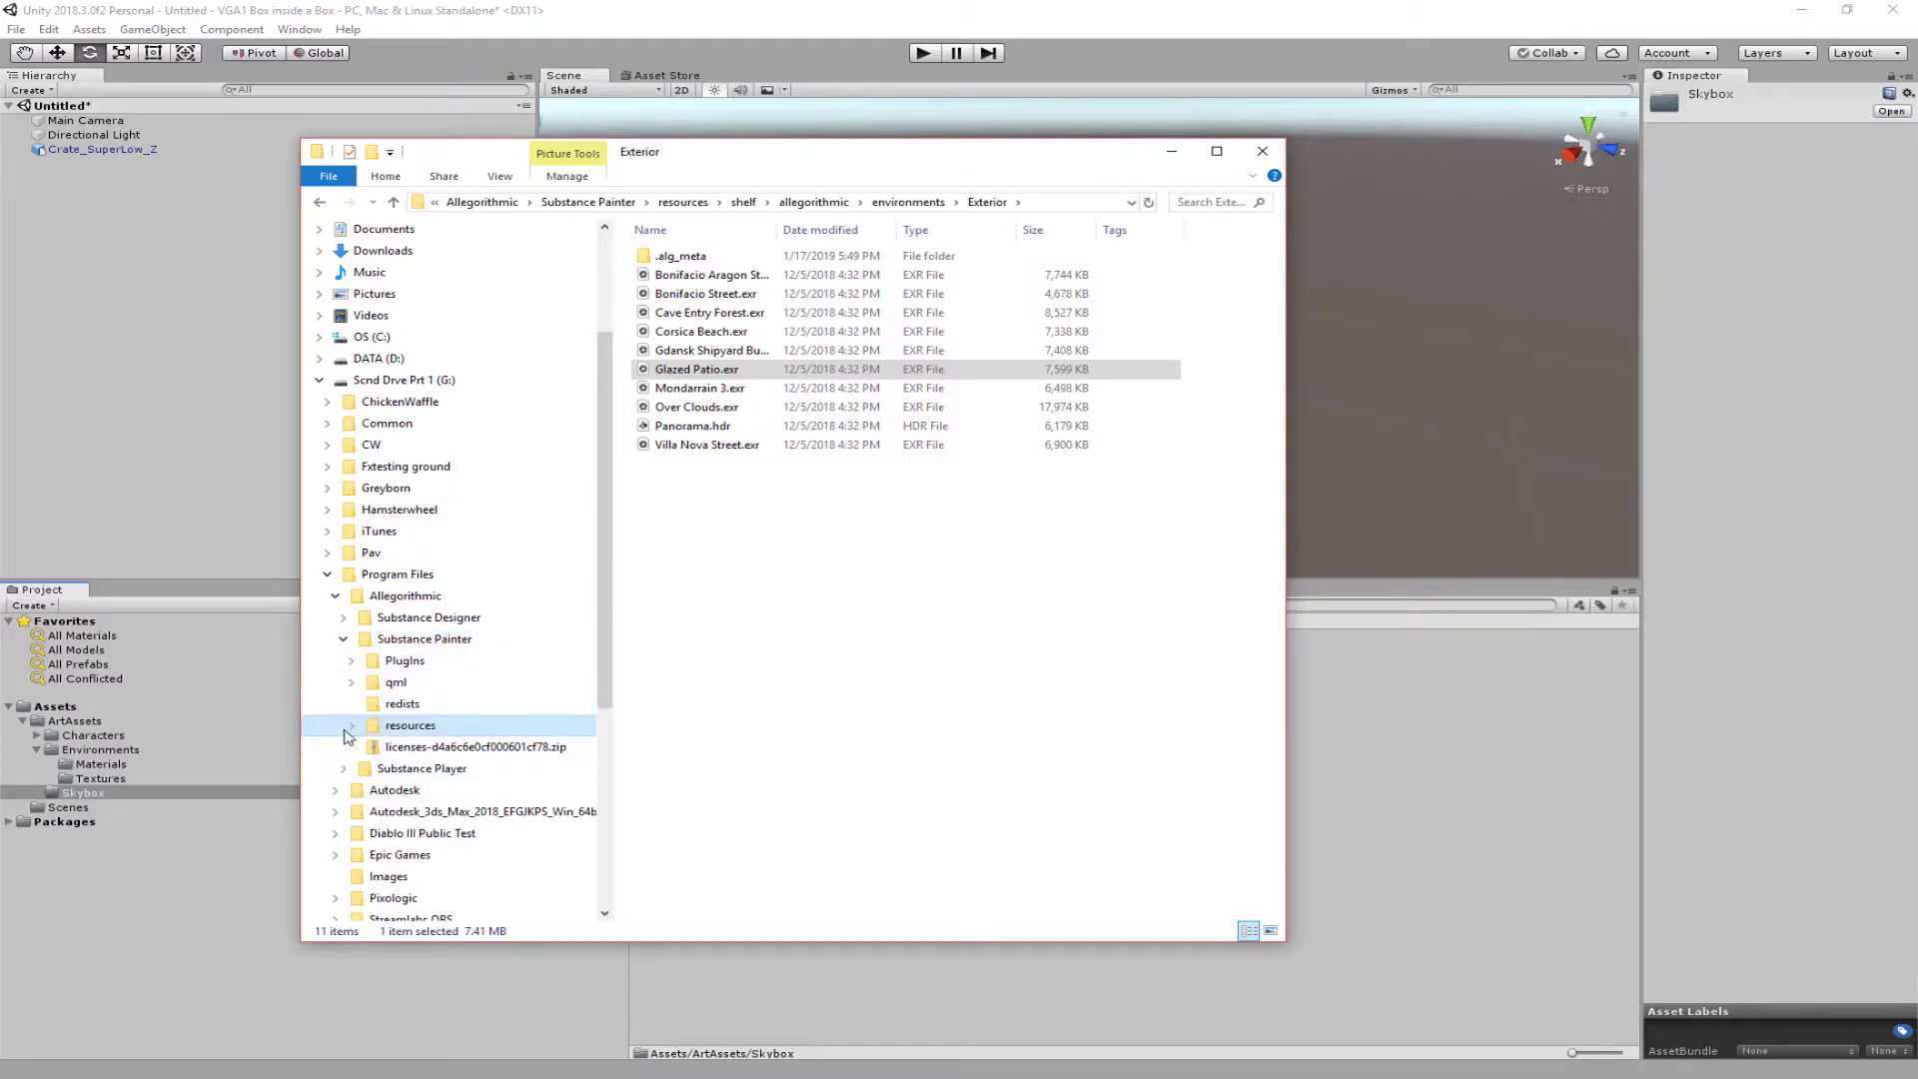
left_click(351, 726)
scroll(388, 830, "down", 2)
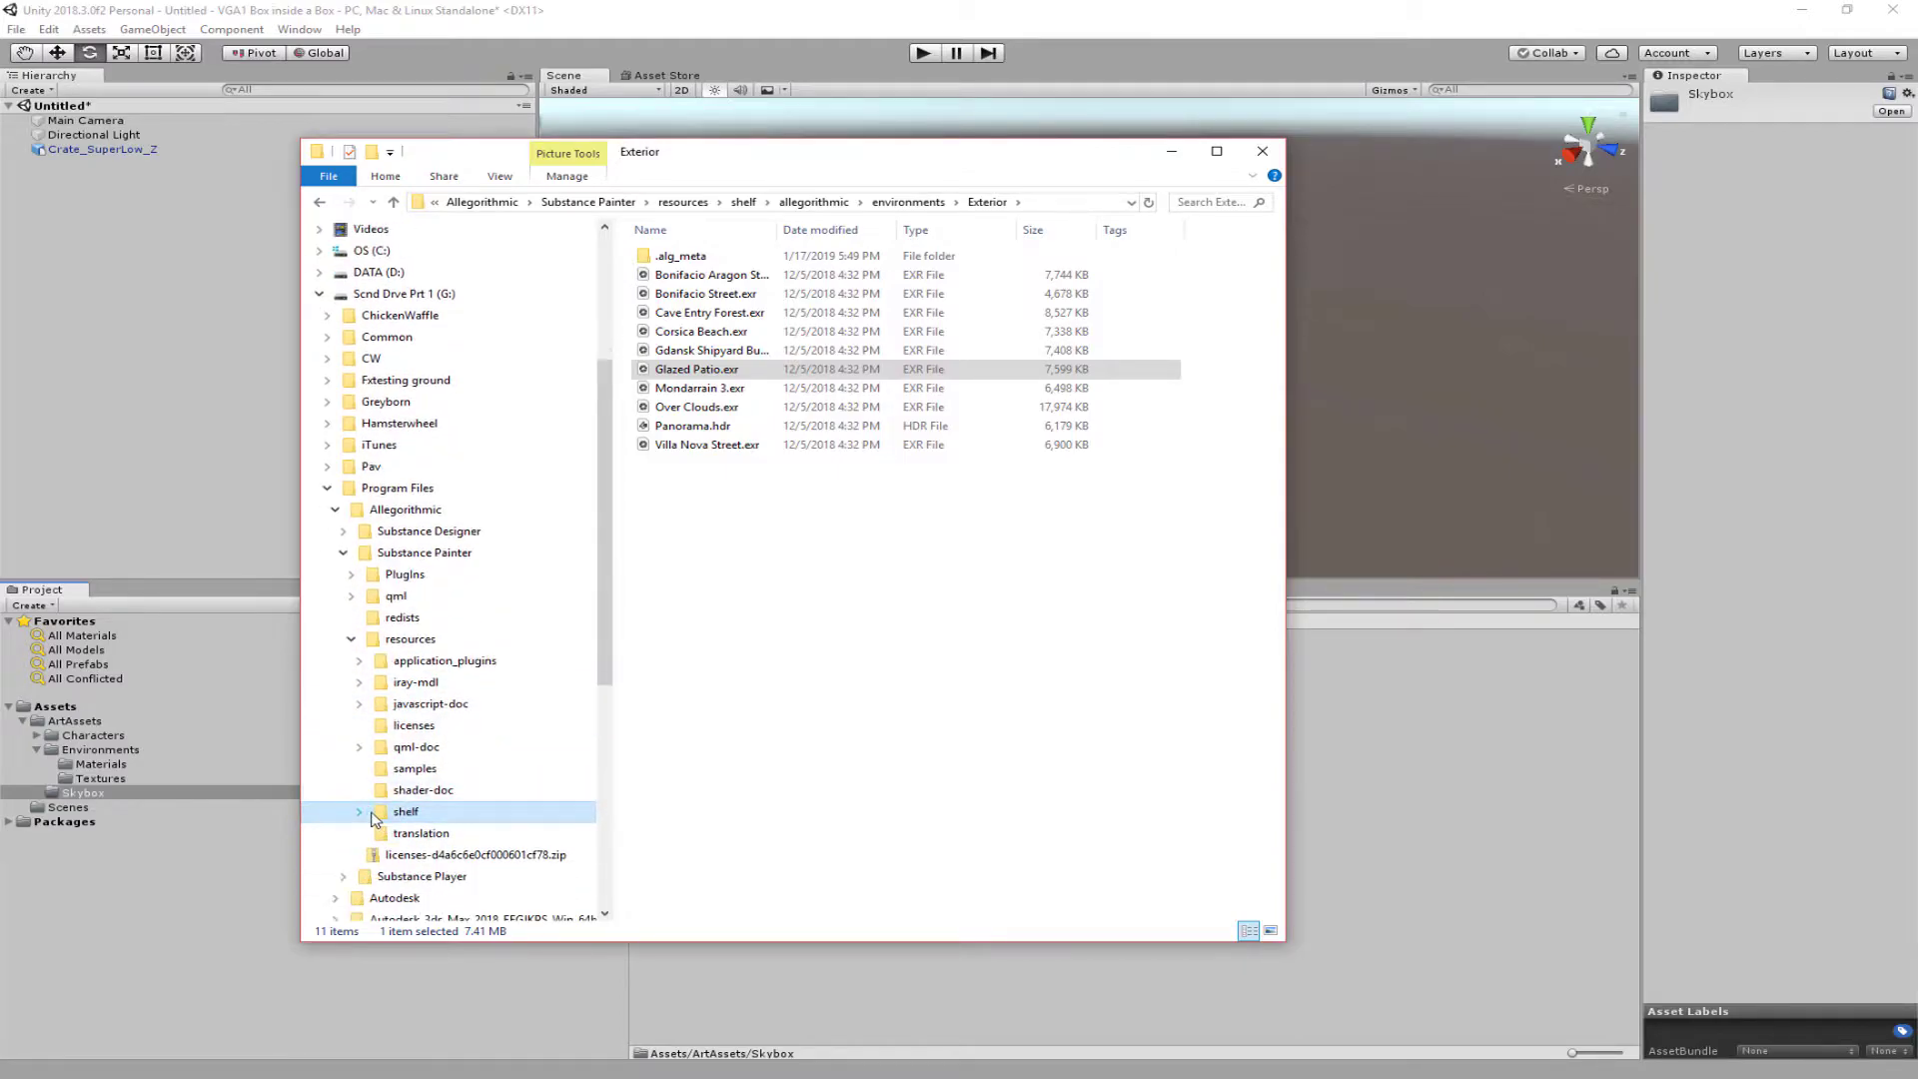
left_click(359, 811)
scroll(368, 799, "down", 1)
left_click(367, 768)
scroll(492, 775, "down", 3)
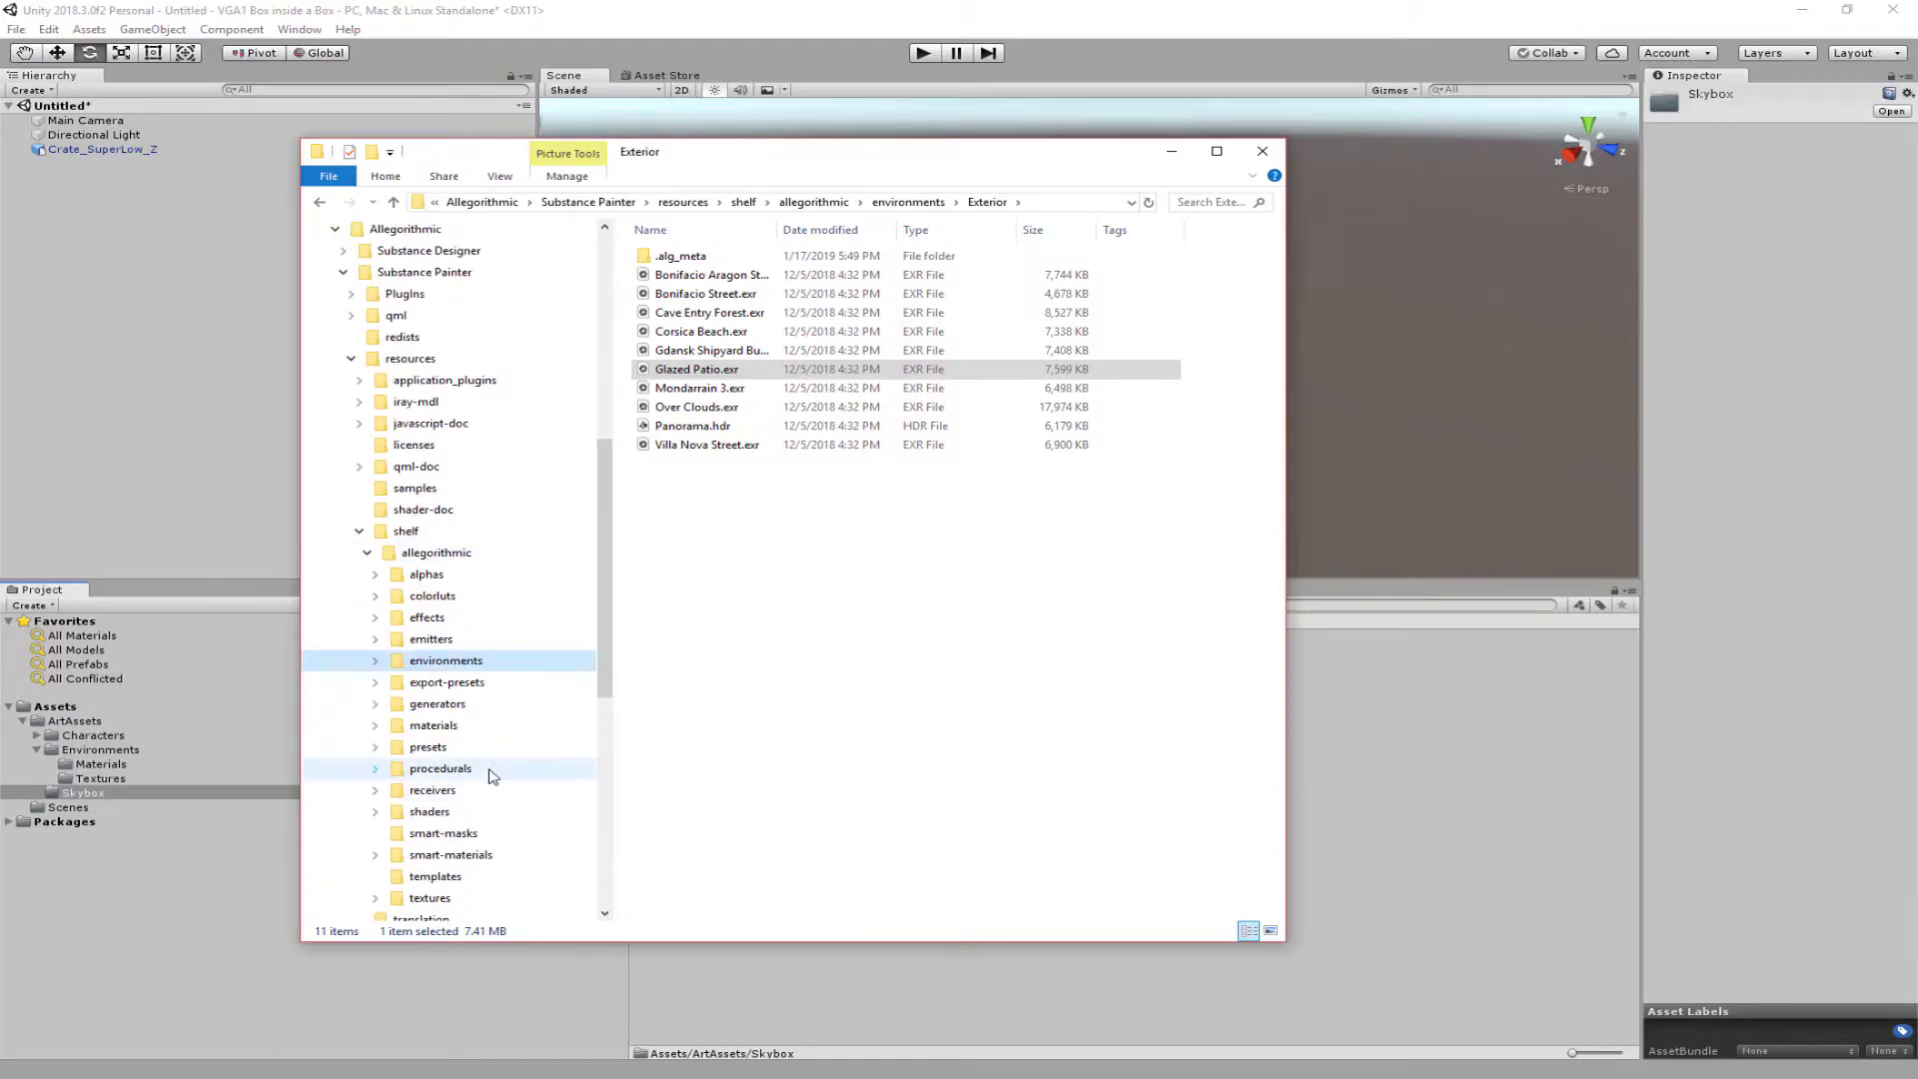
left_click(375, 660)
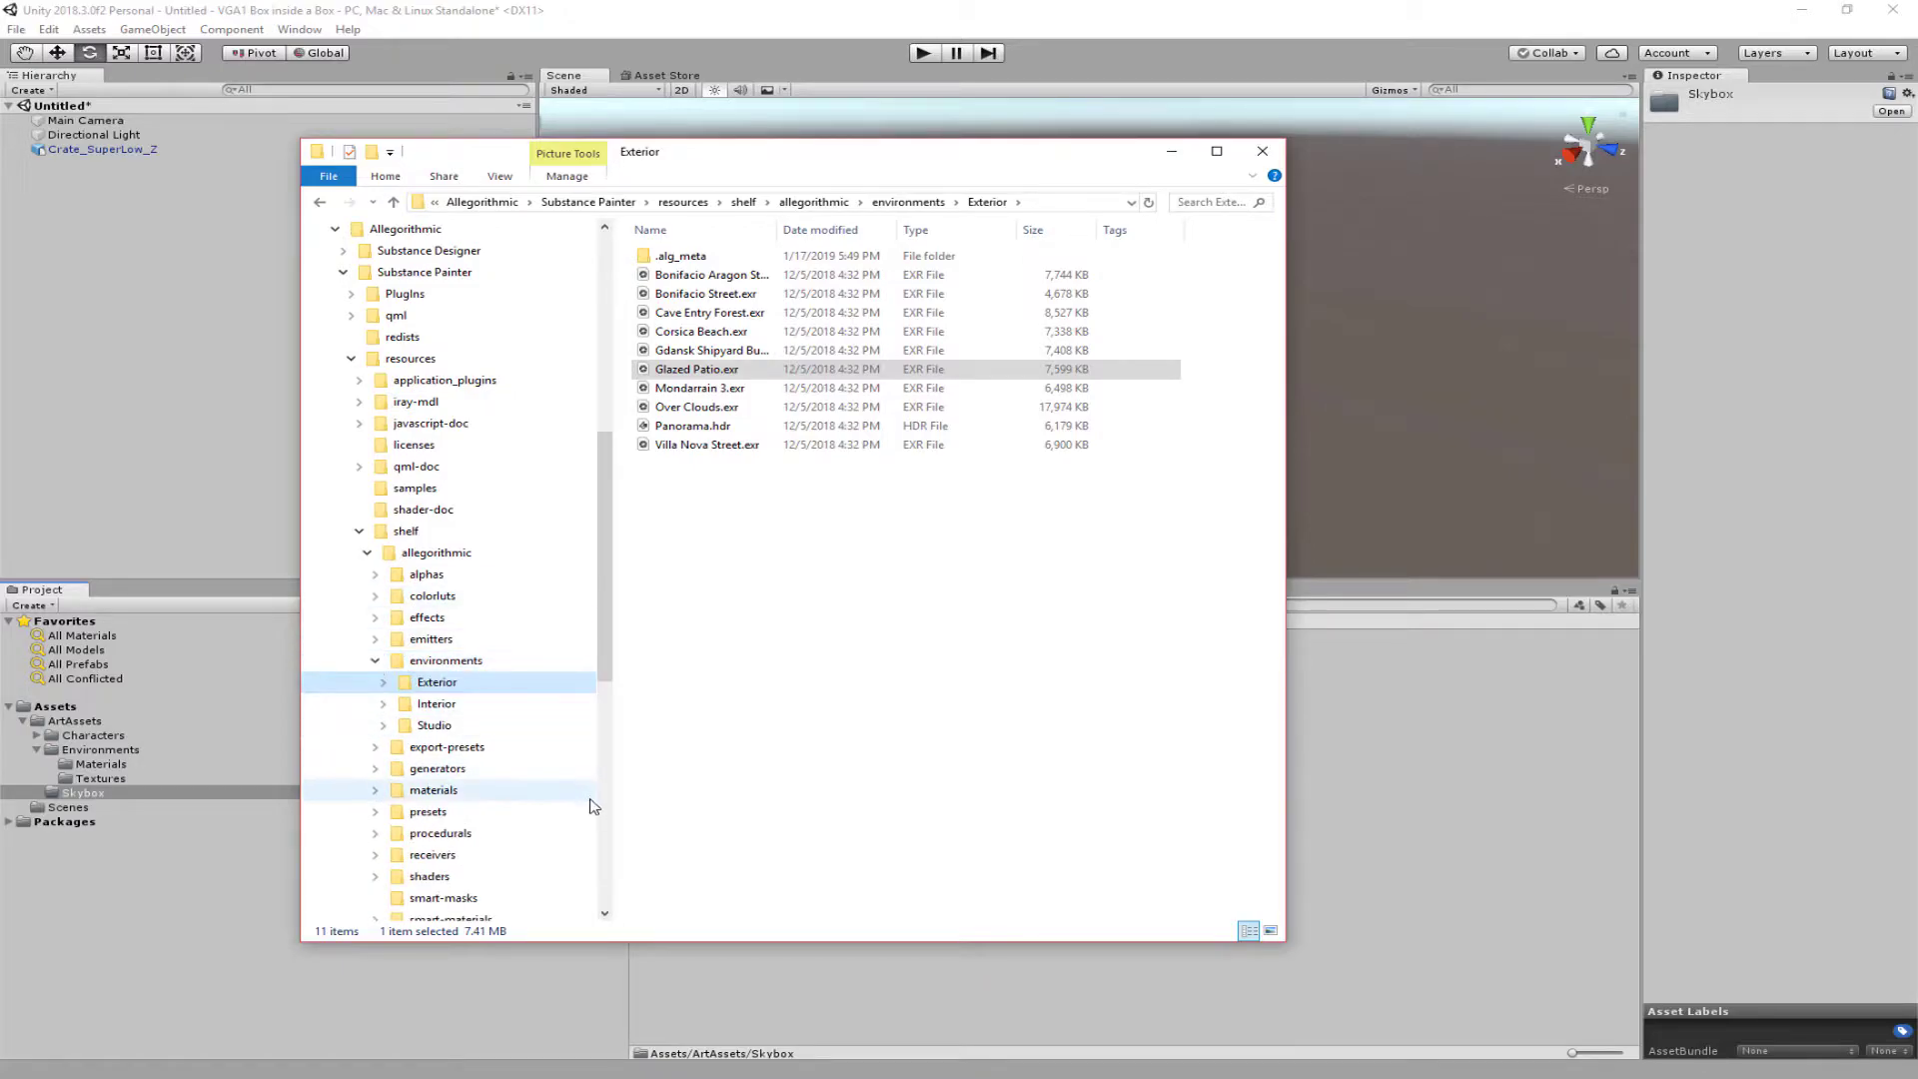
left_click(383, 685)
scroll(404, 425, "up", 1)
scroll(389, 279, "up", 1)
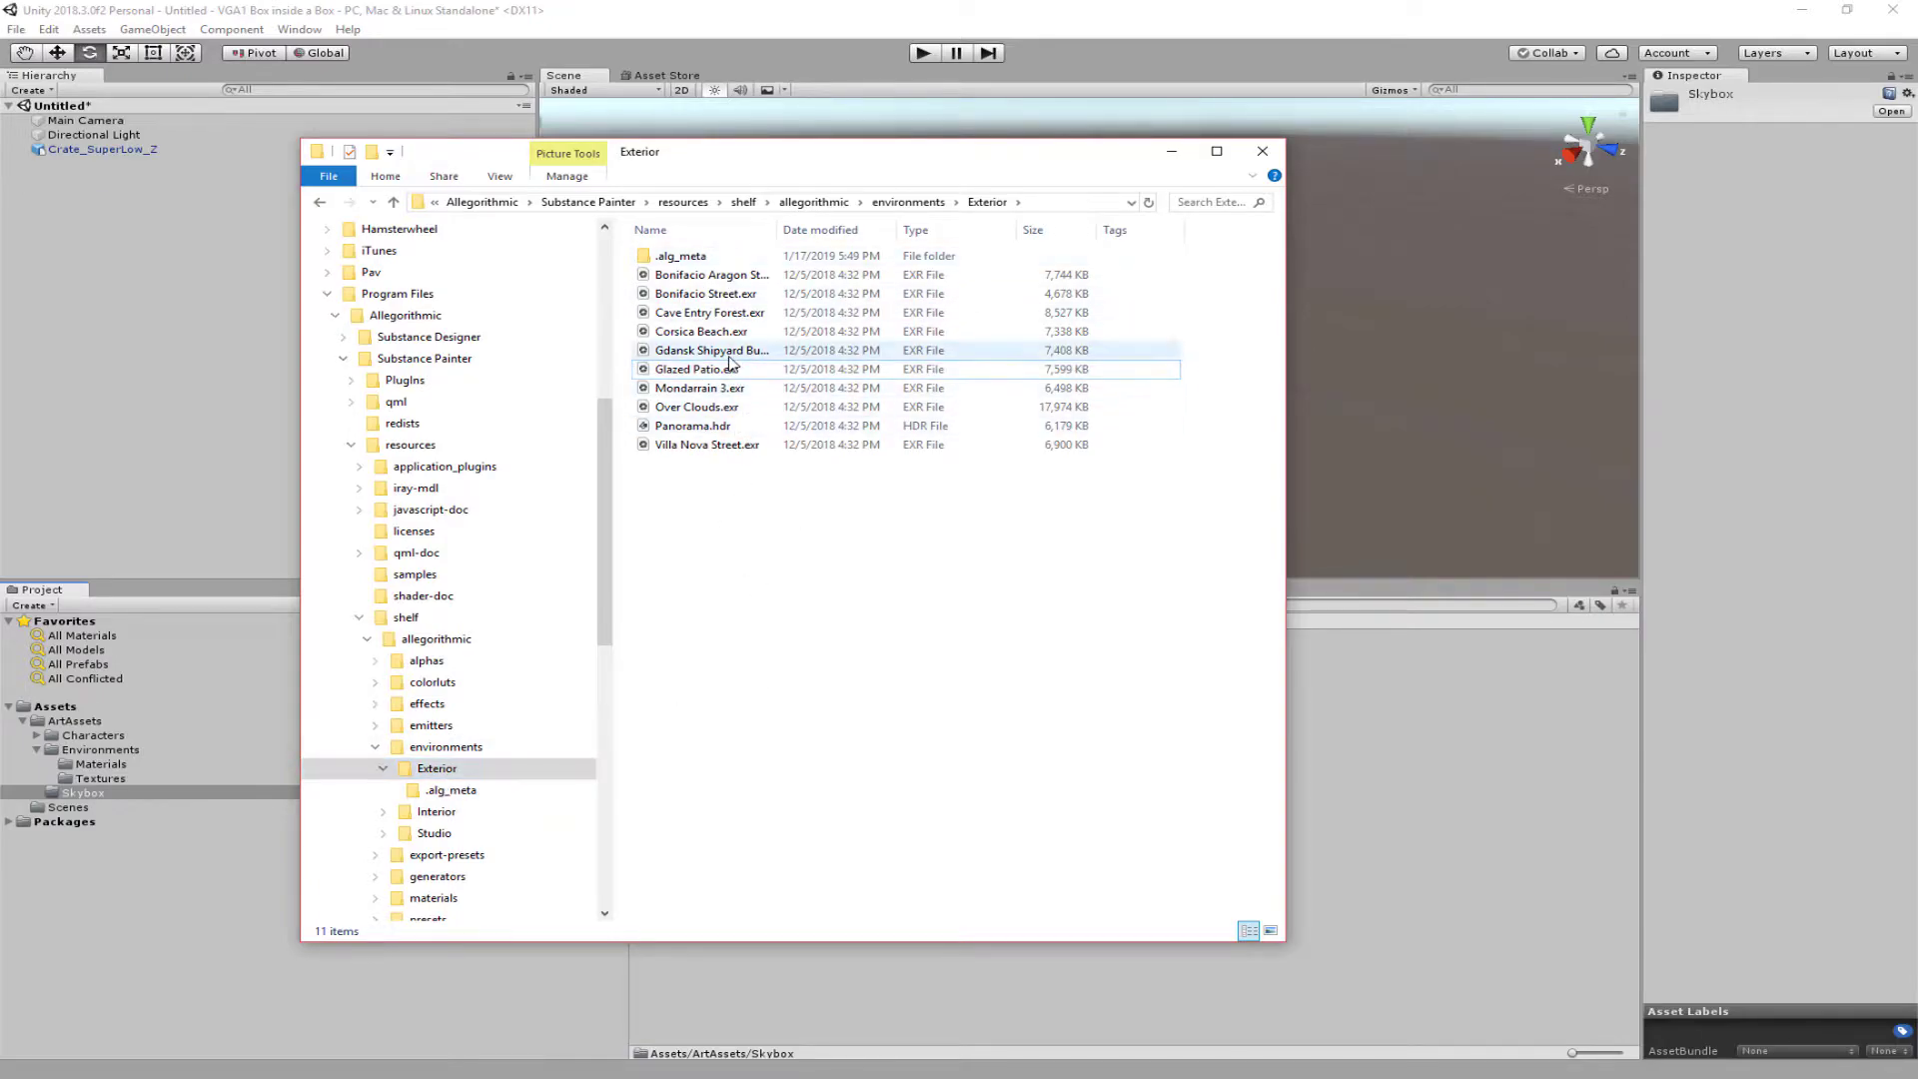
Step: Drag Glazed Patio.exr into Unity's Skybox folder
left_click(829, 368)
left_click_drag(768, 155, 1320, 165)
left_click_drag(1248, 379, 746, 802)
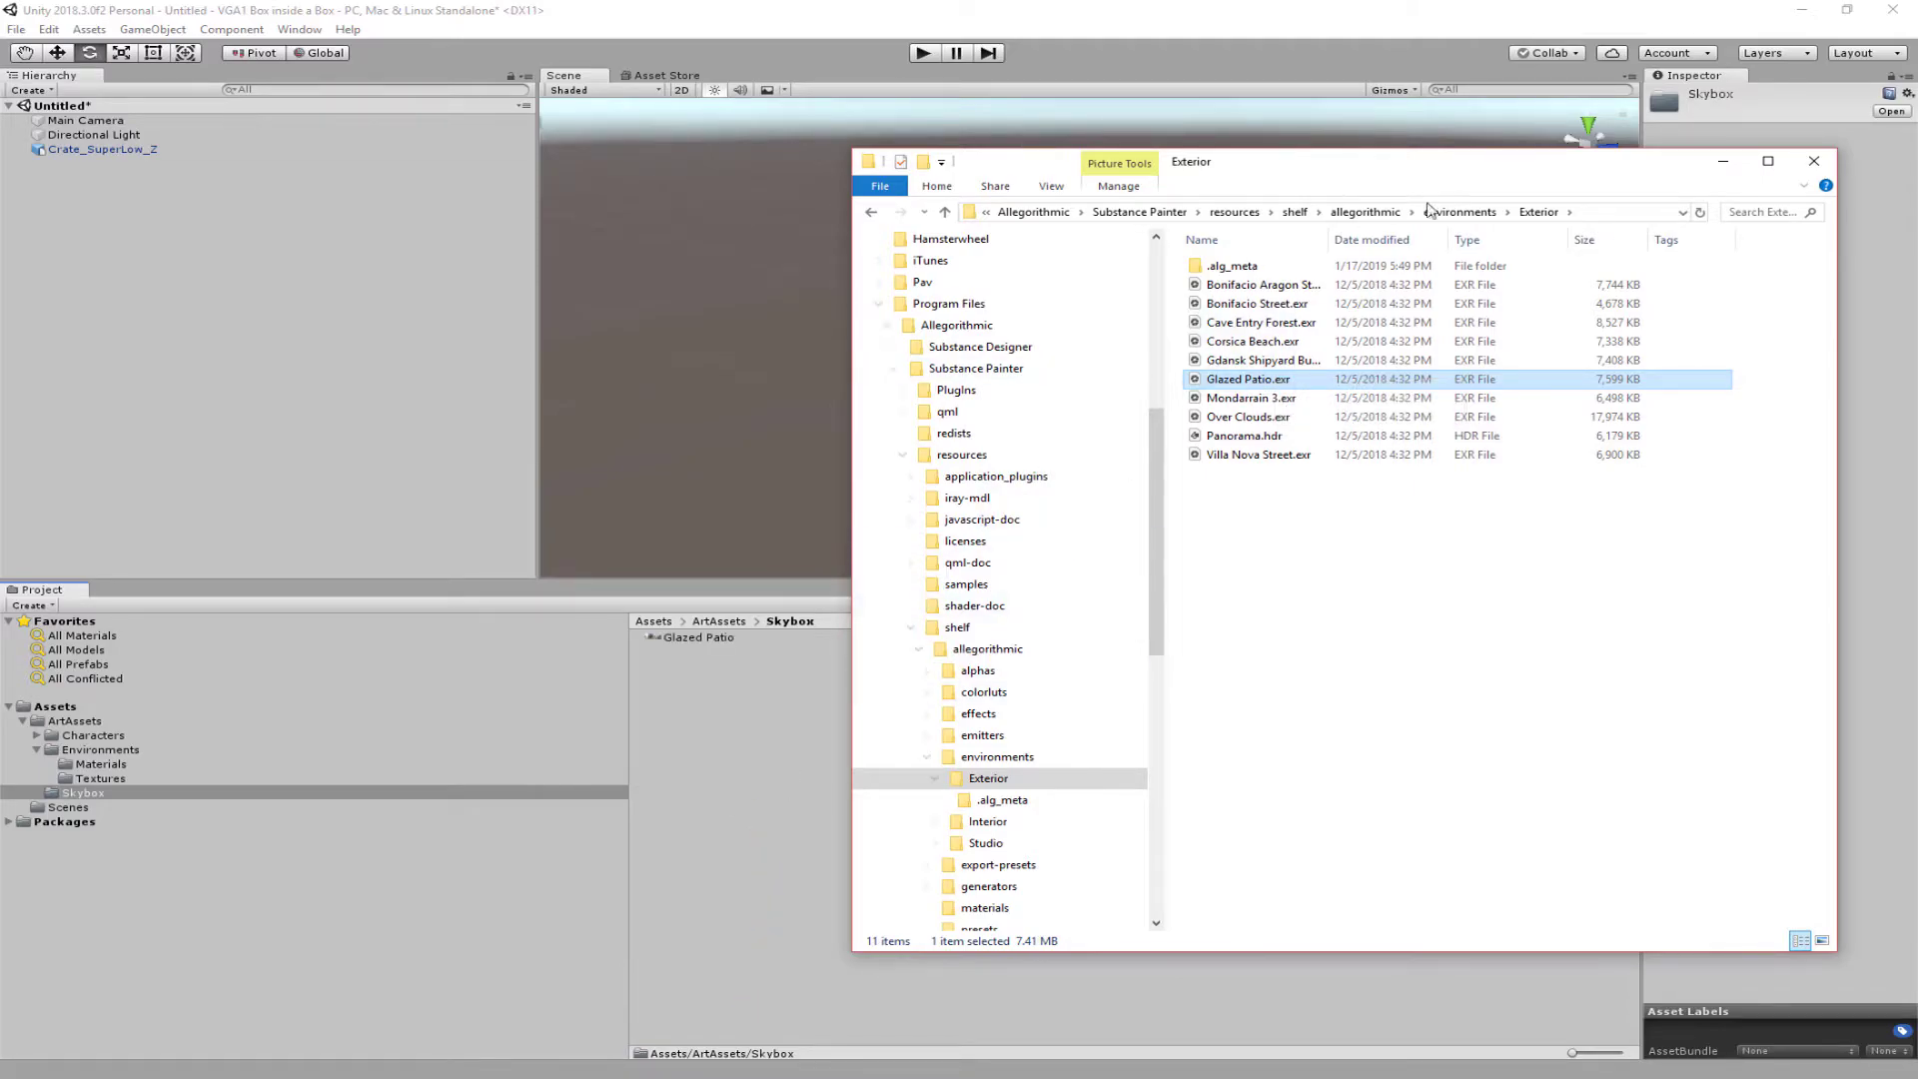
Step: Widen the Inspector and select the Glazed Patio texture, keeping Texture Type at Default
left_click(1722, 161)
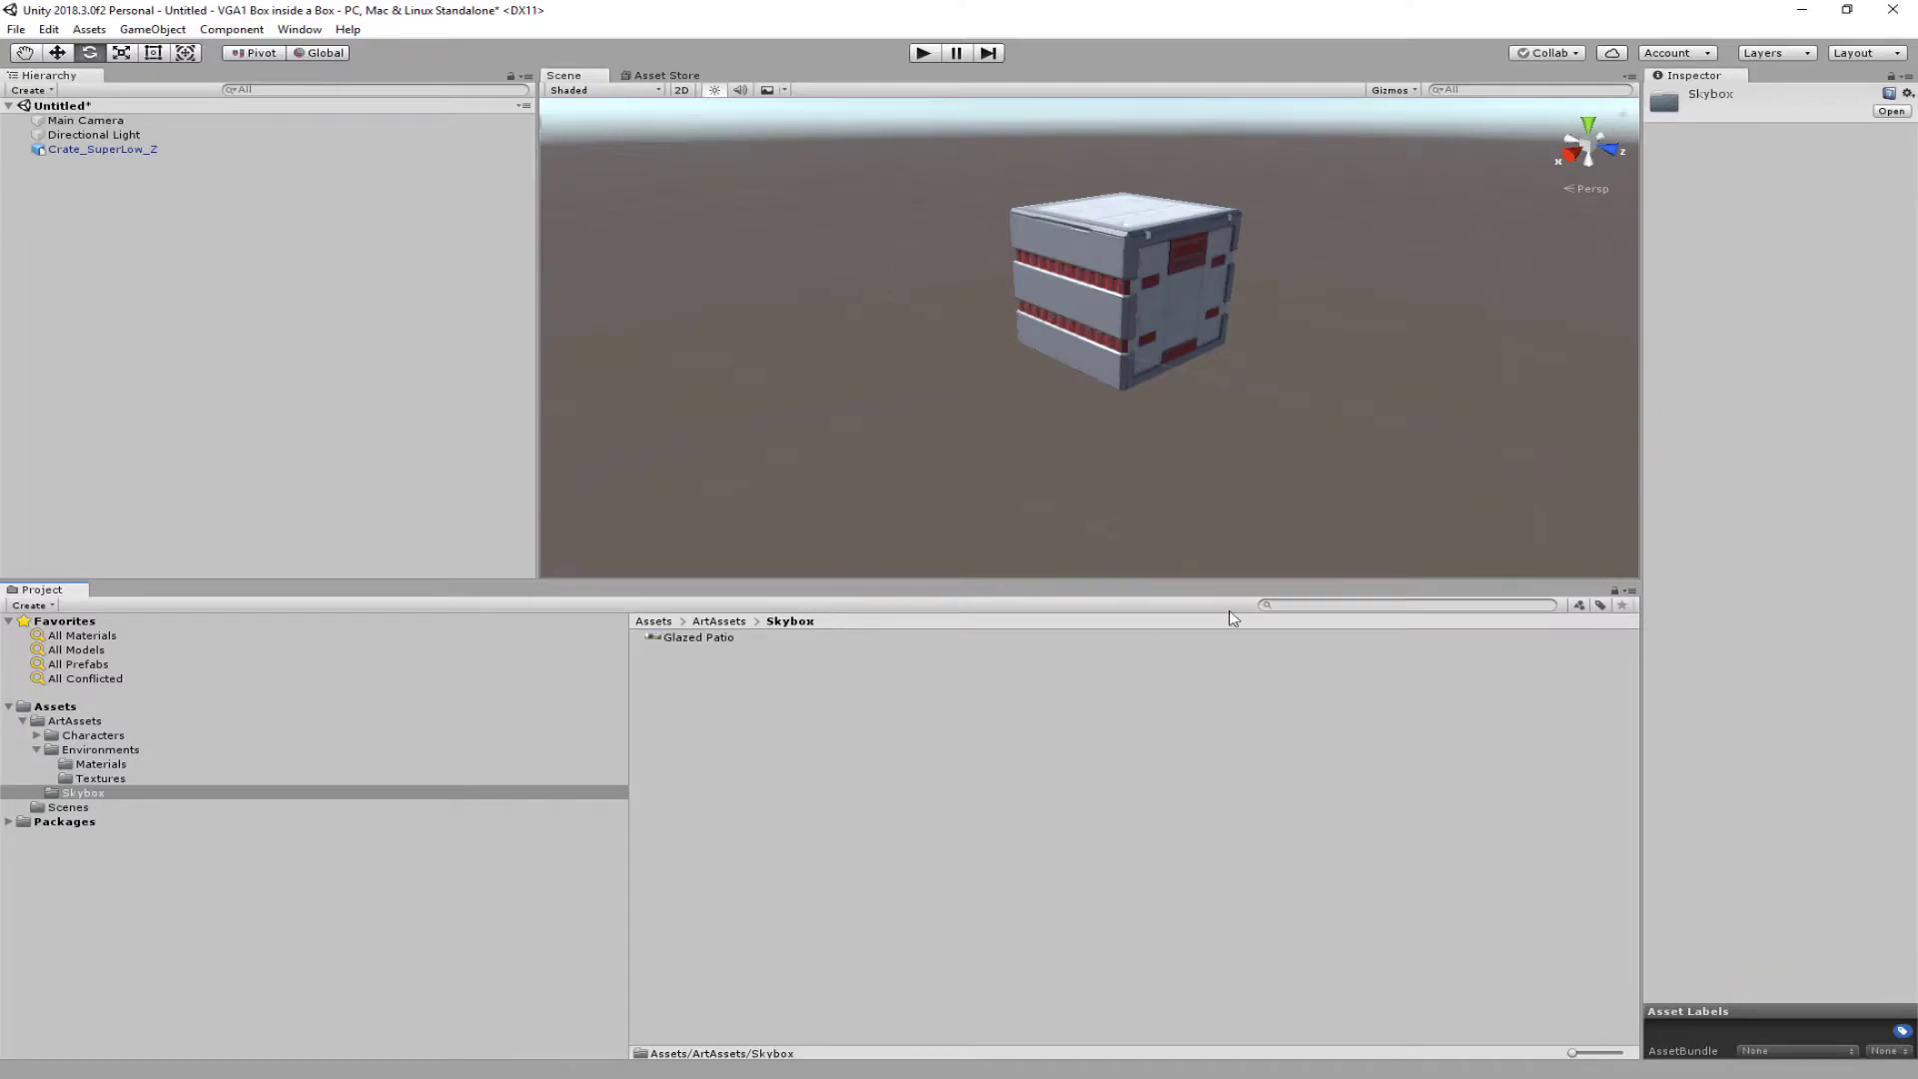
left_click_drag(1644, 470, 1429, 472)
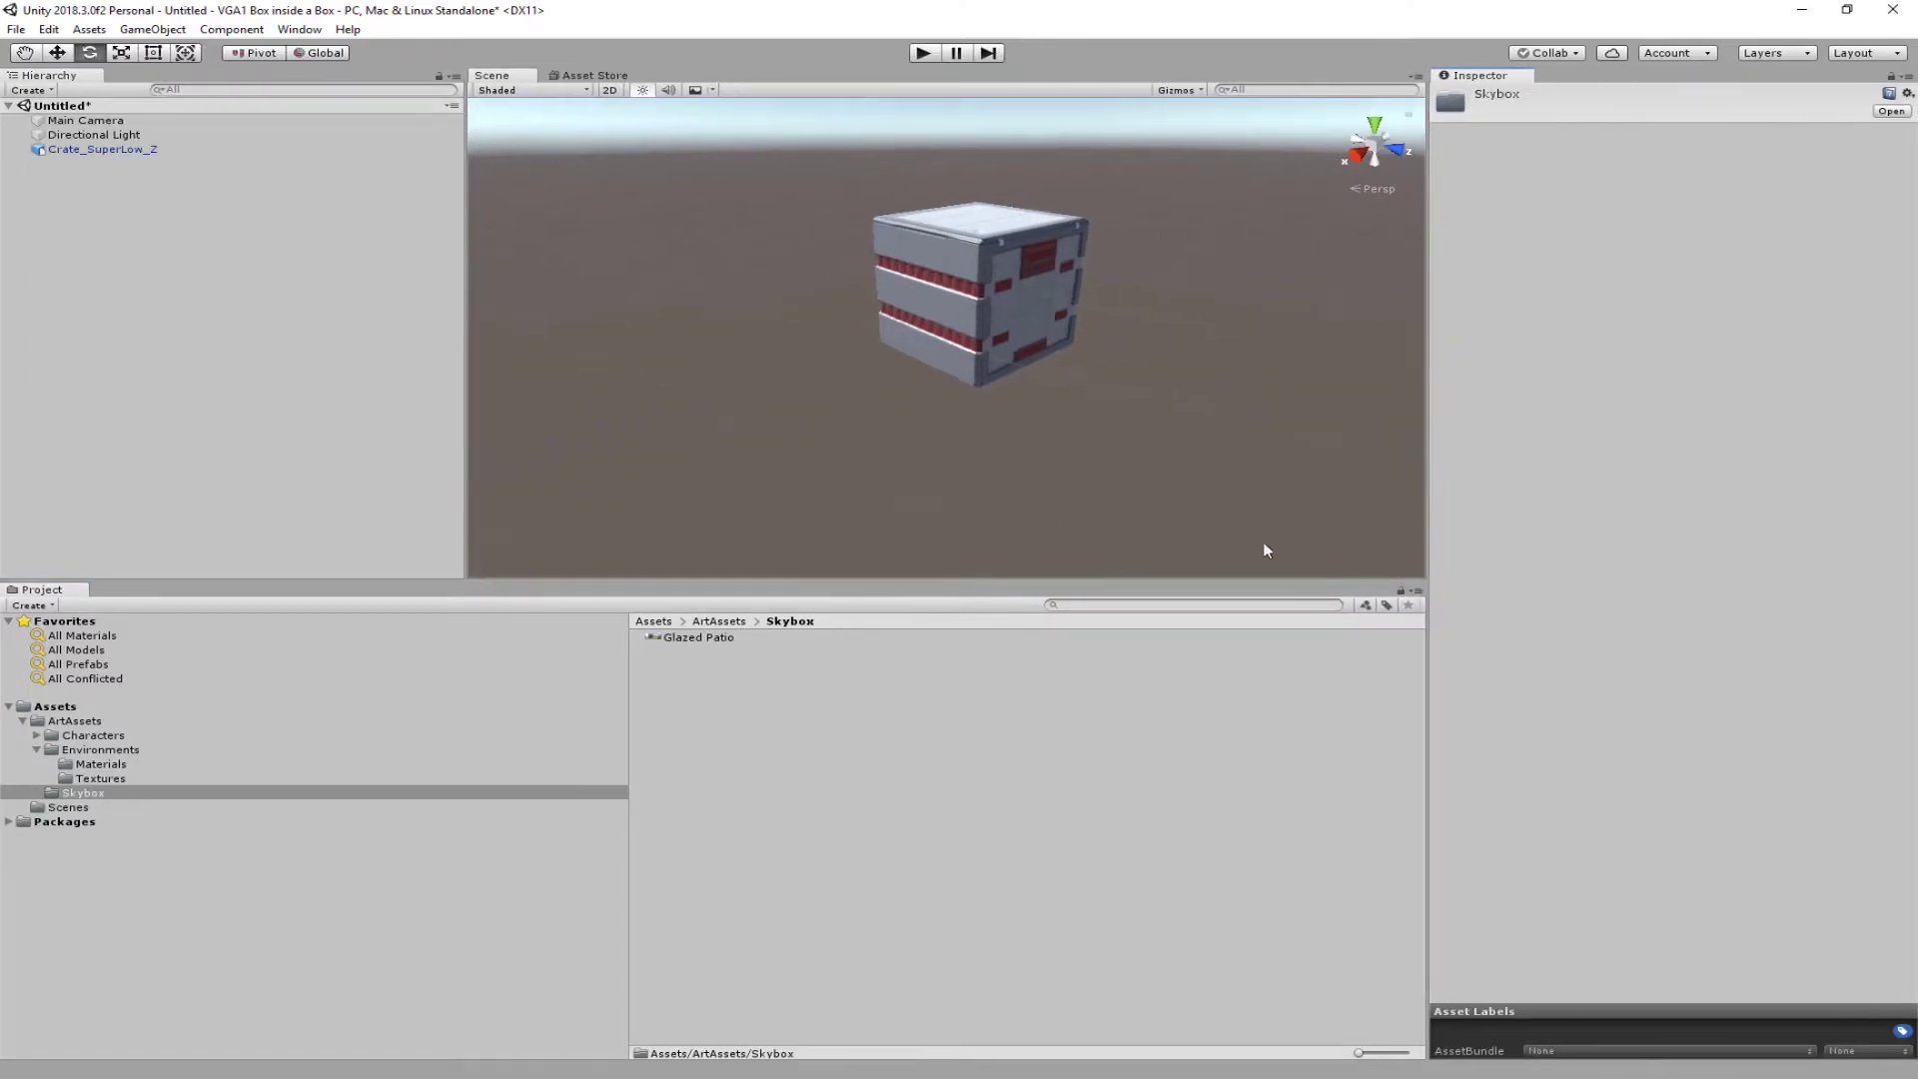
left_click(709, 639)
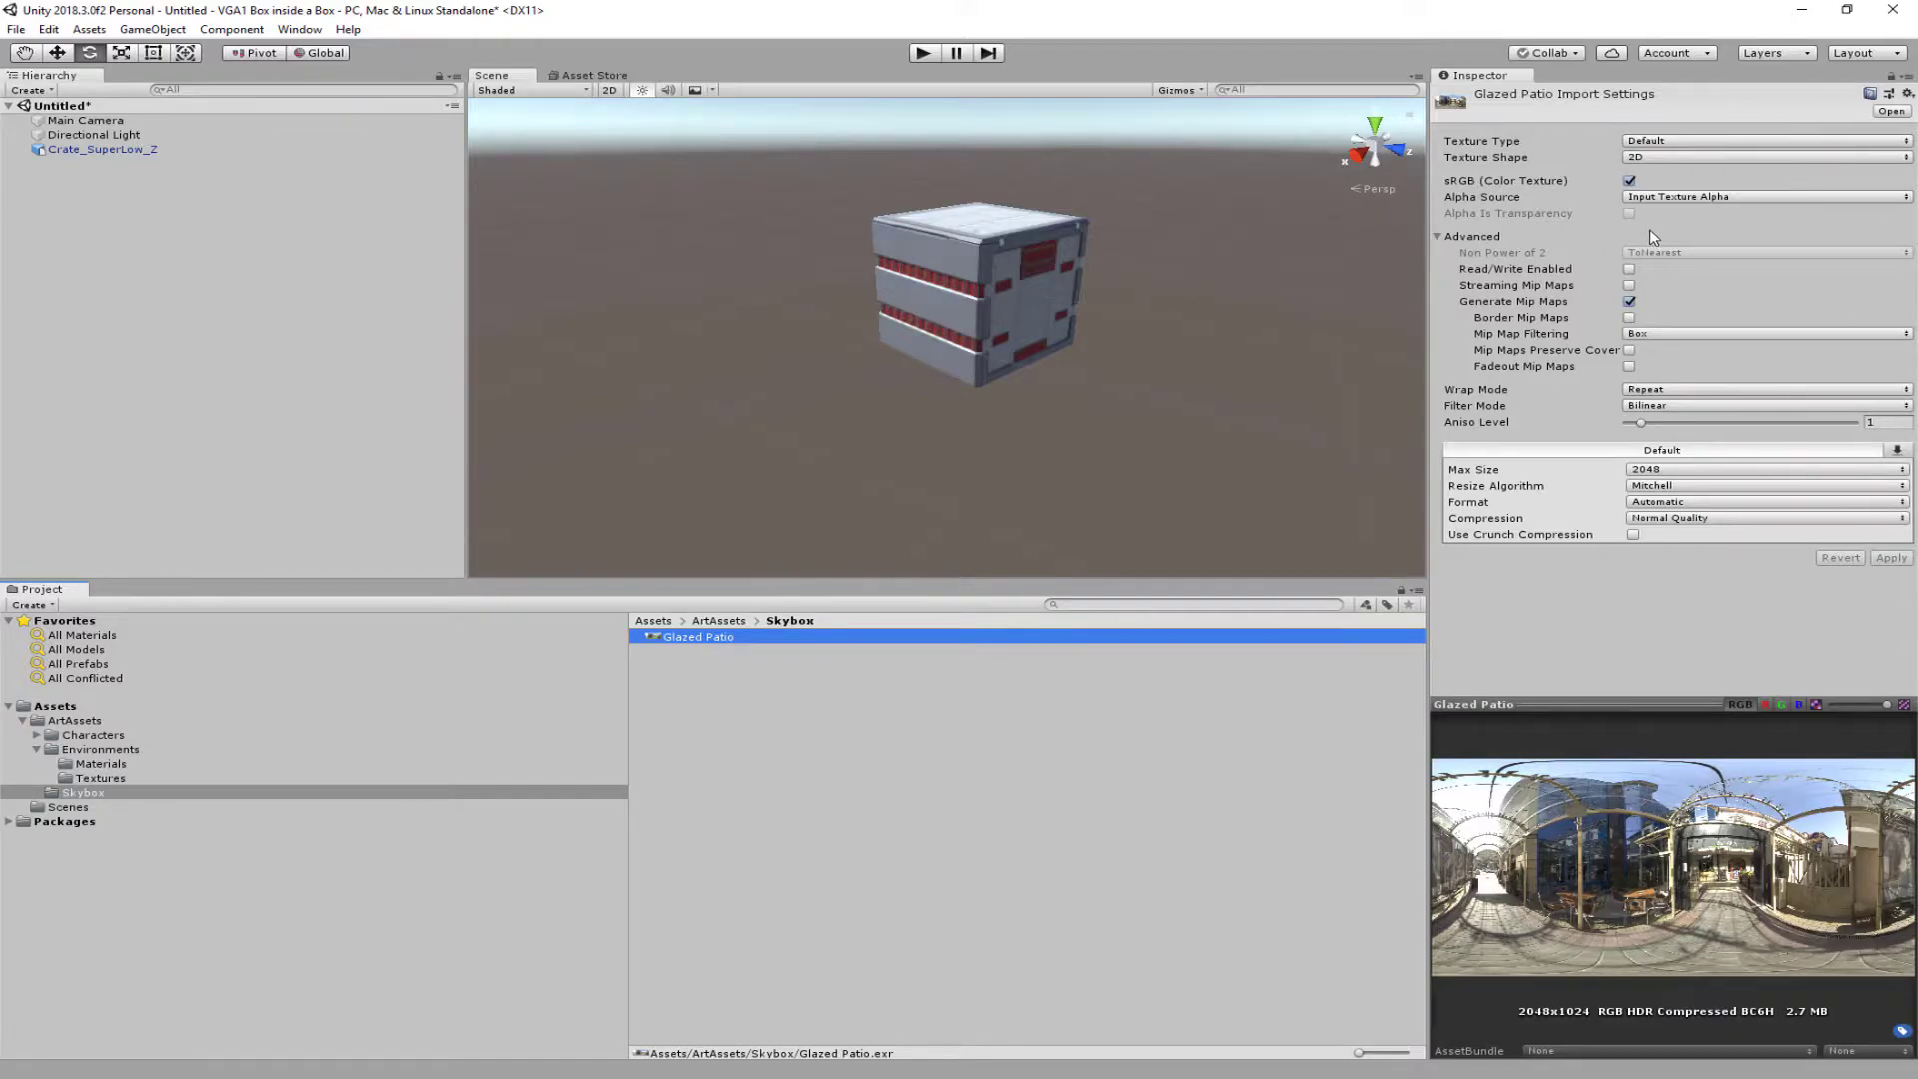
left_click(1676, 141)
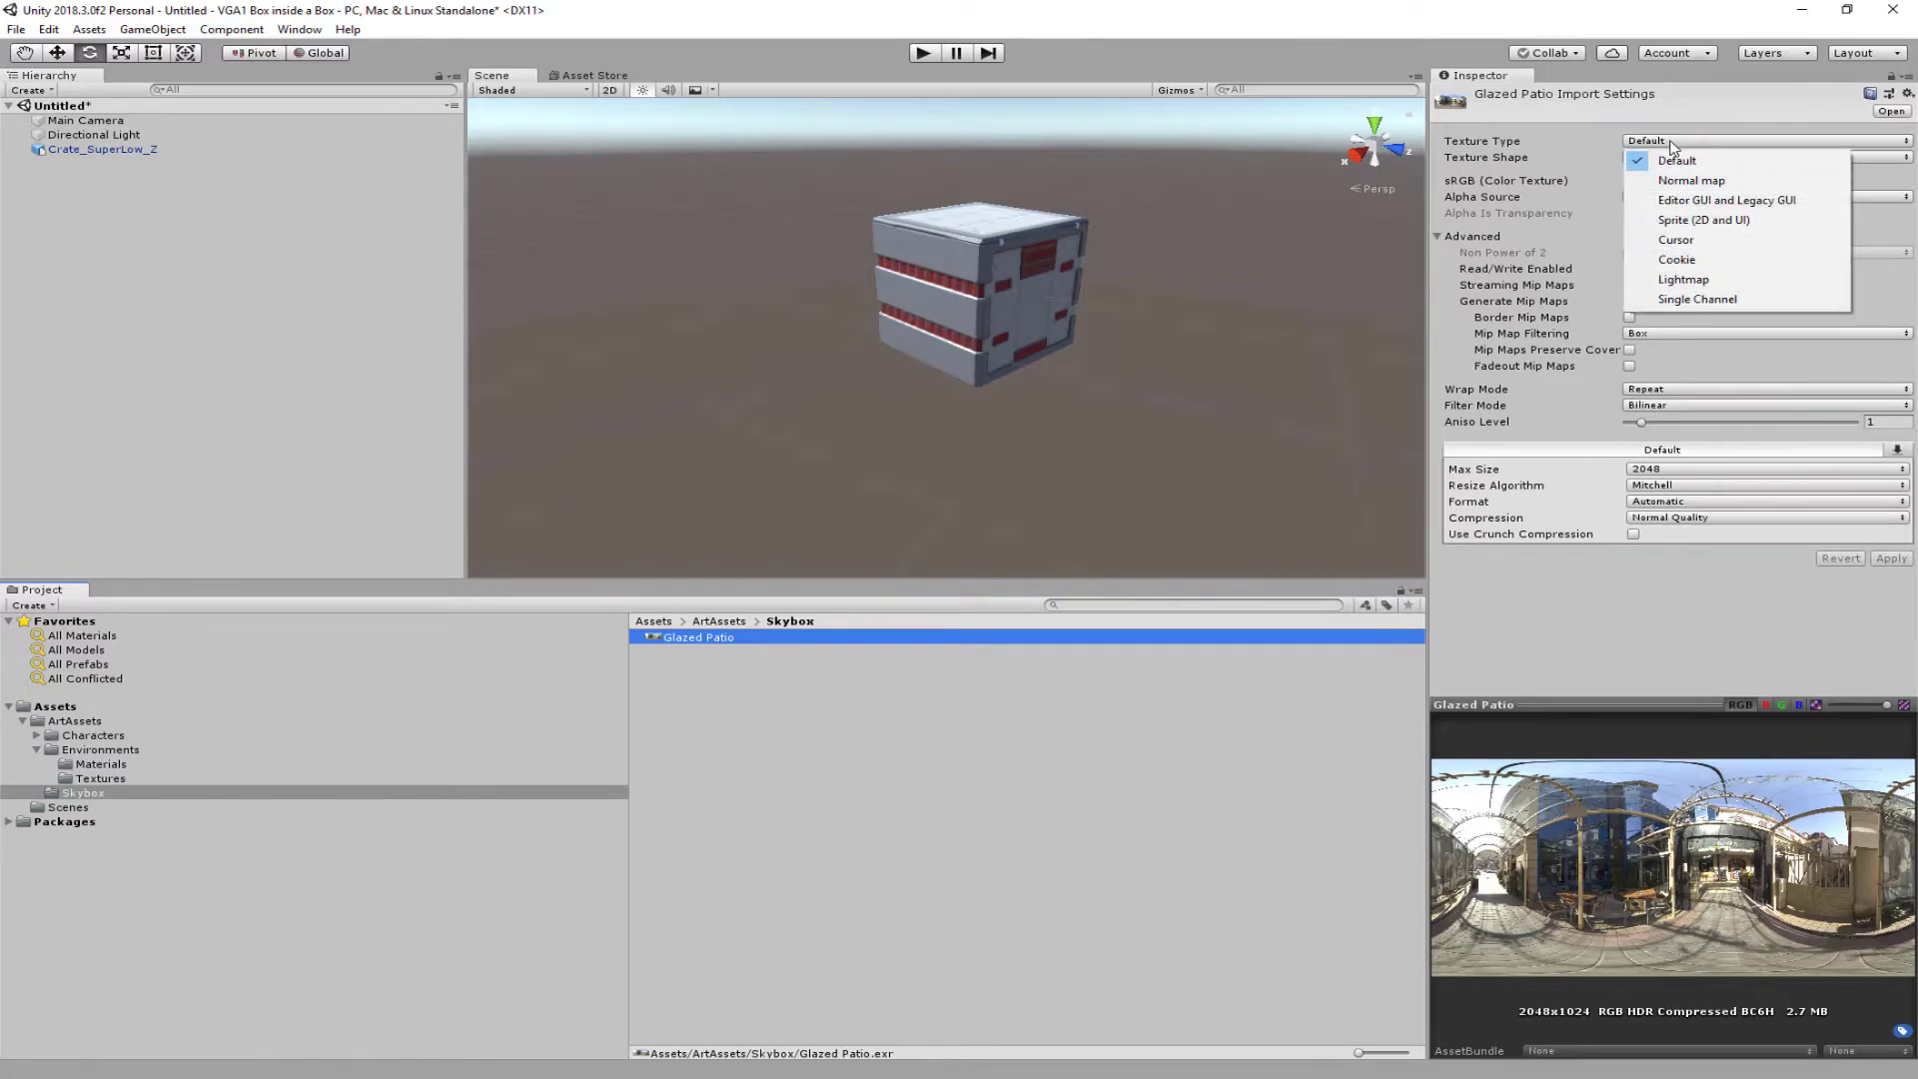
left_click(1668, 141)
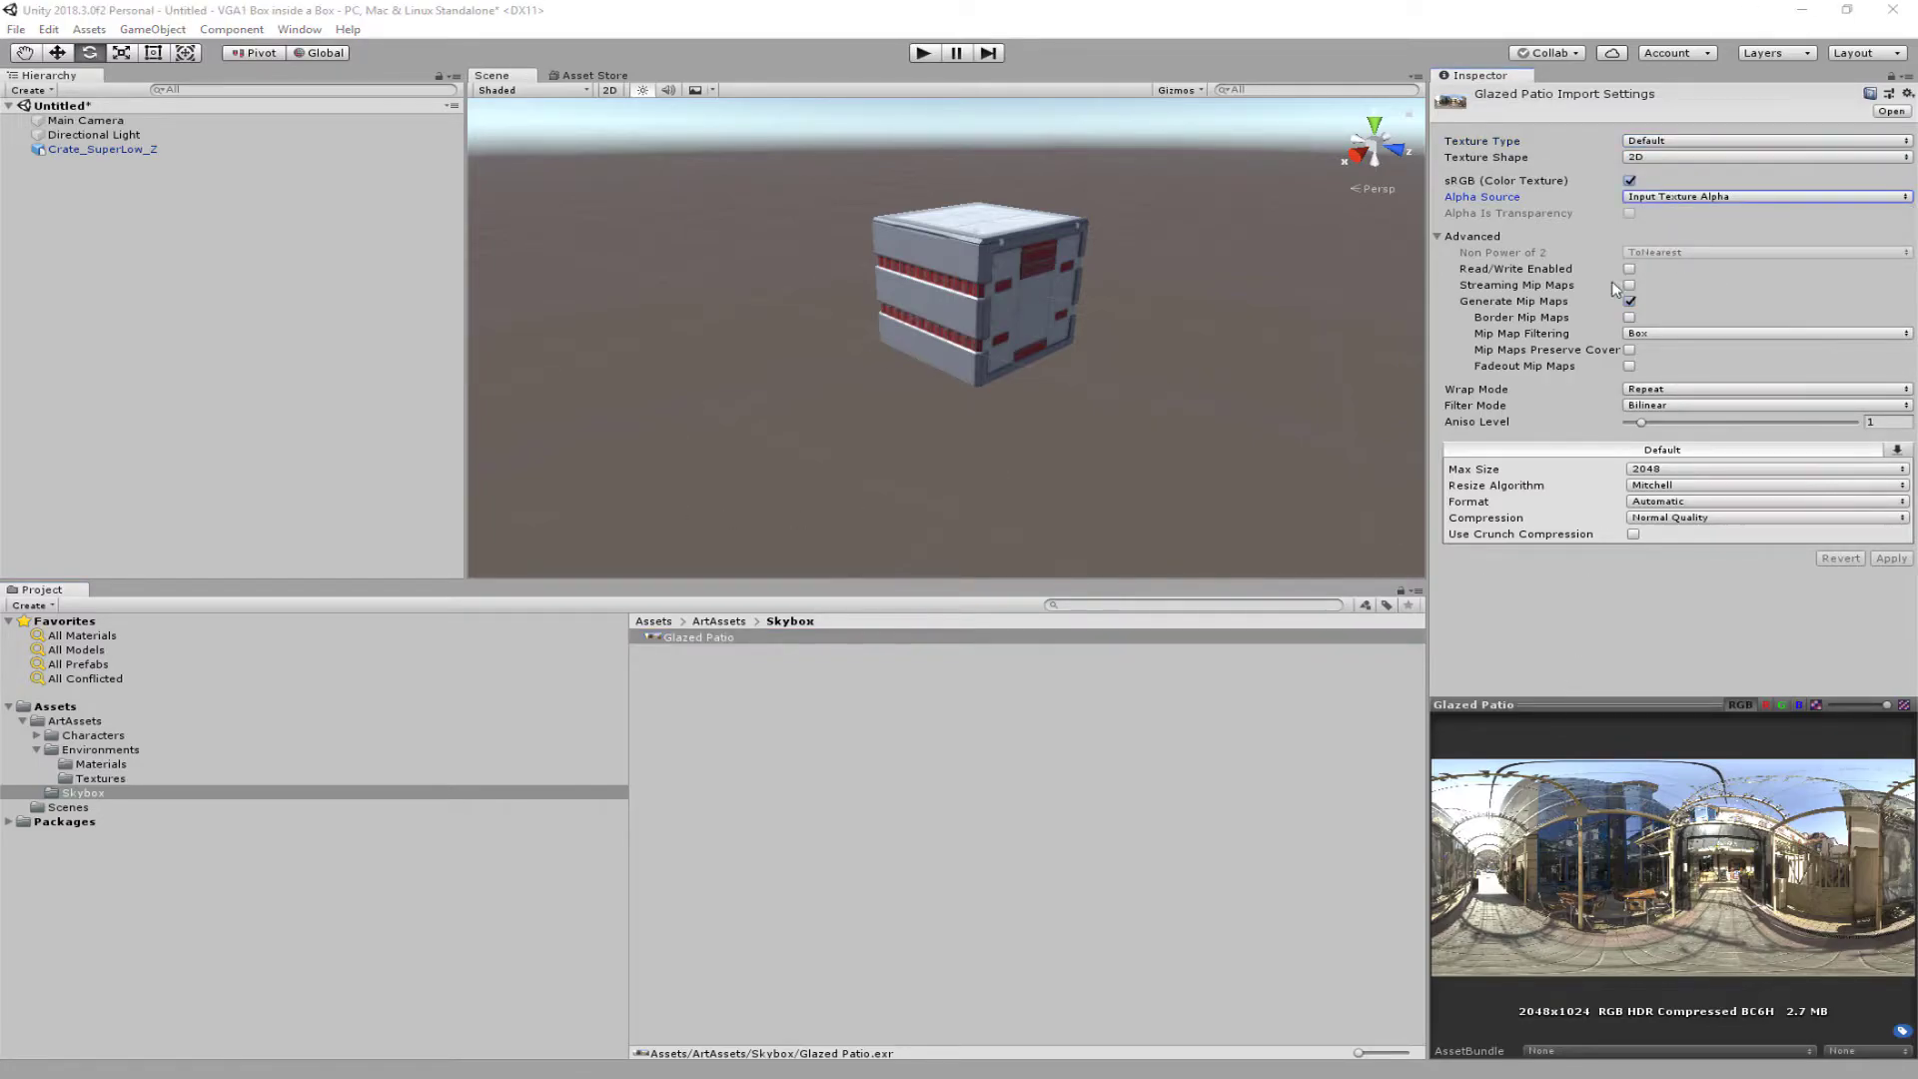
Step: Set Glazed Patio to Texture Shape Cube with Latitude-Longitude Layout (Cylindrical) mapping and apply
left_click(1695, 158)
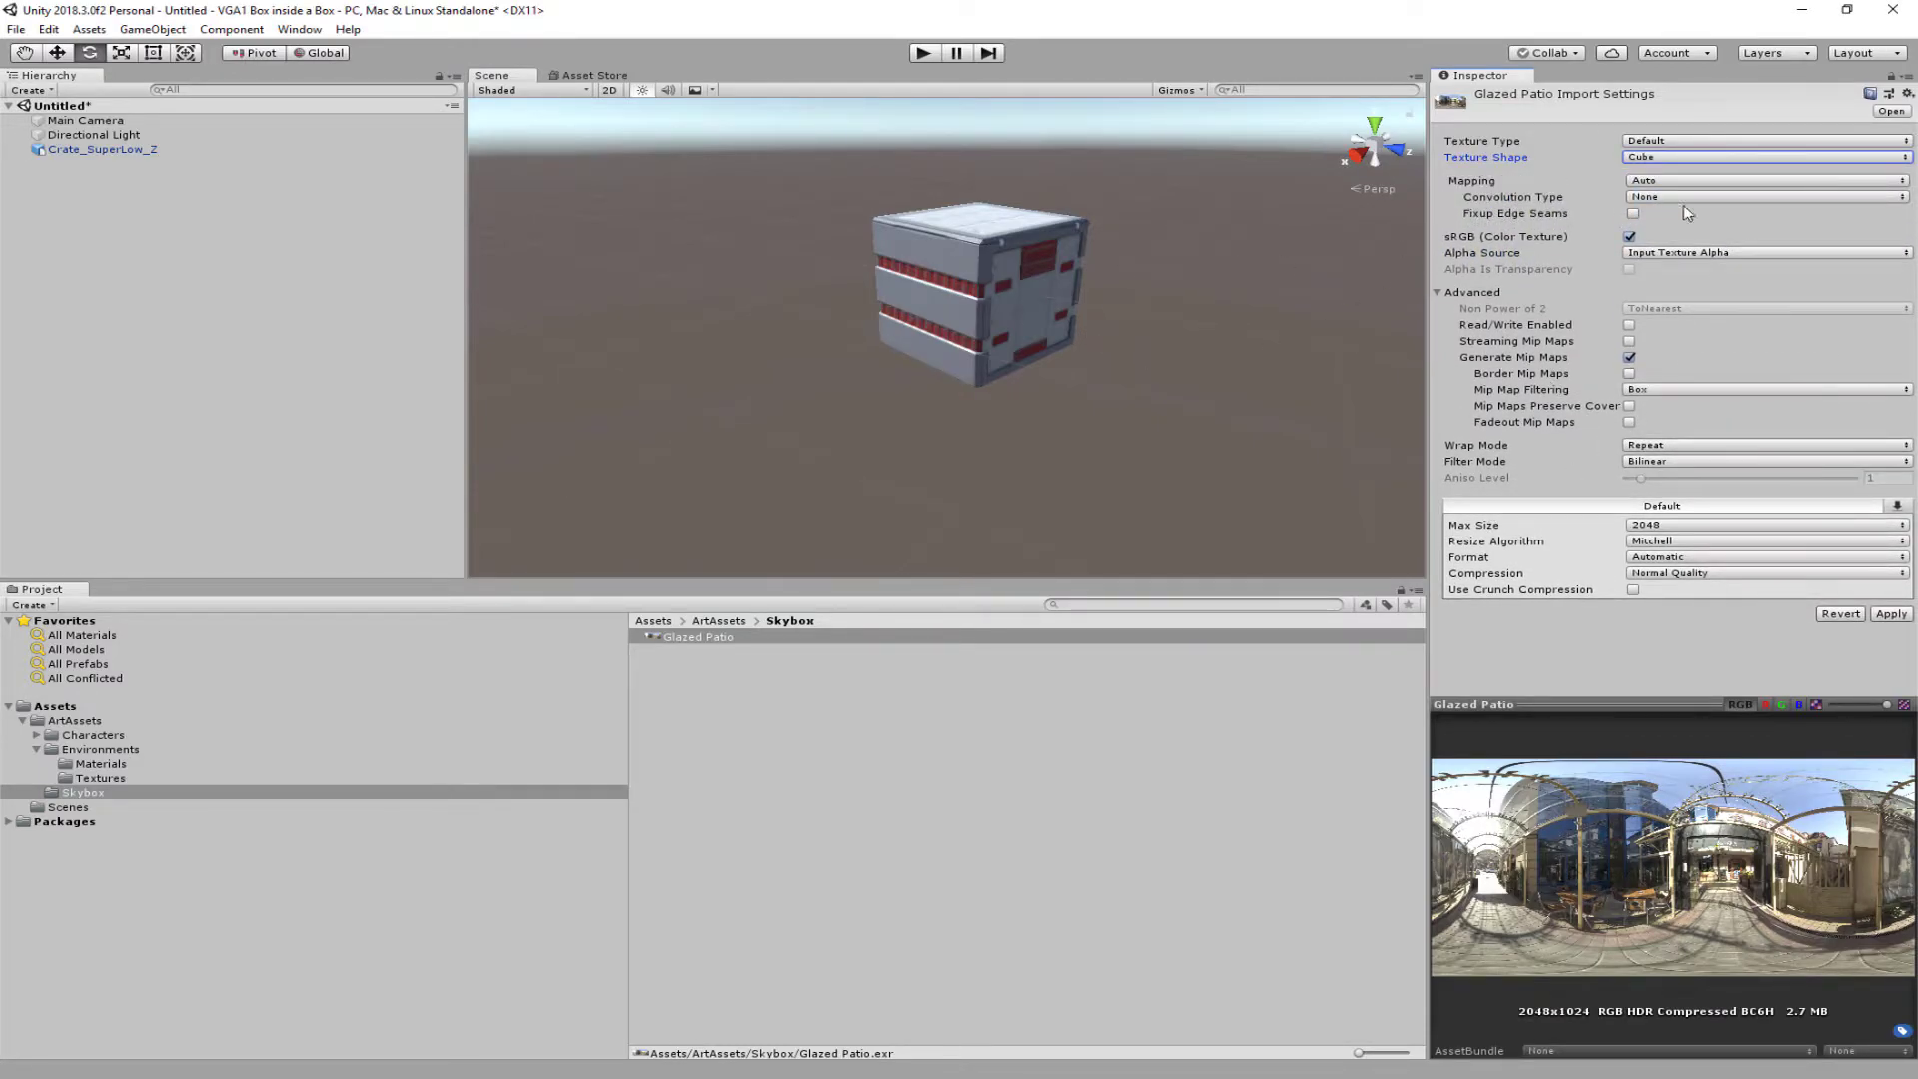
left_click(1746, 184)
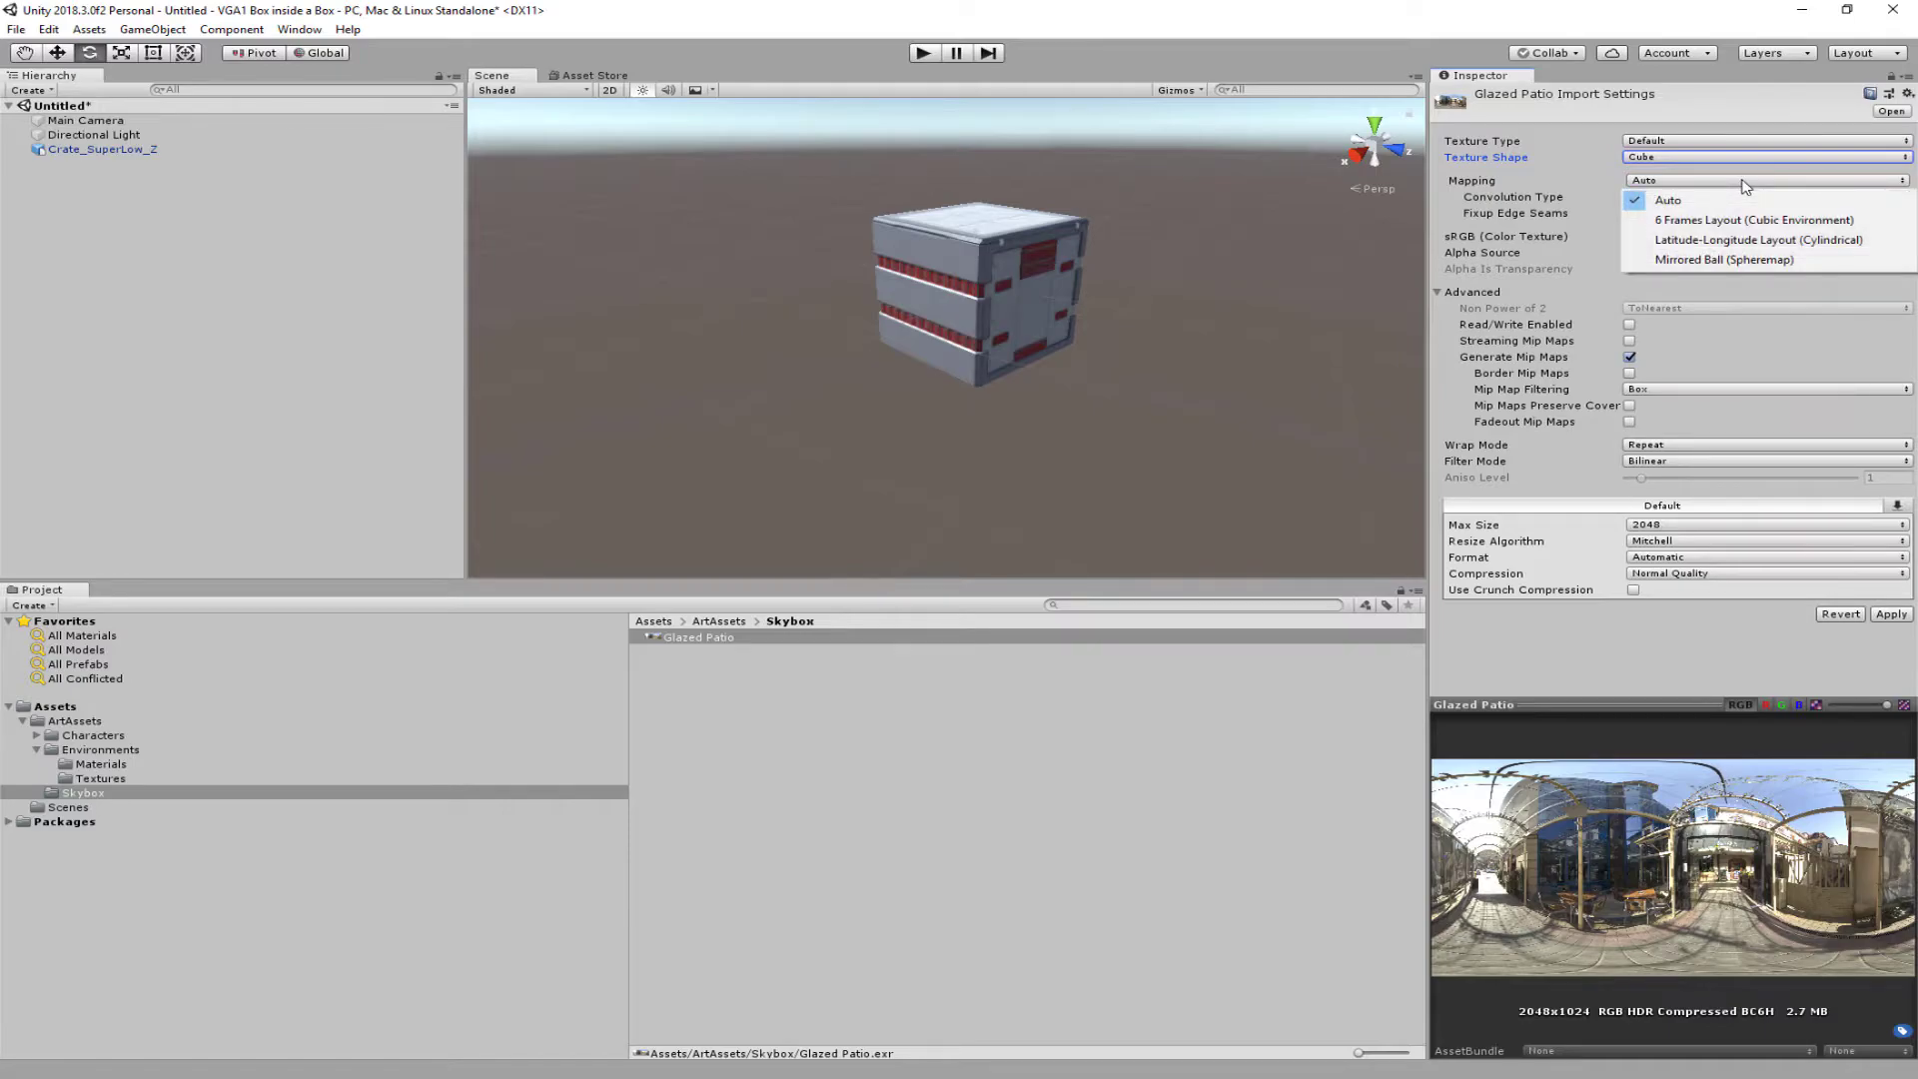
left_click(1716, 245)
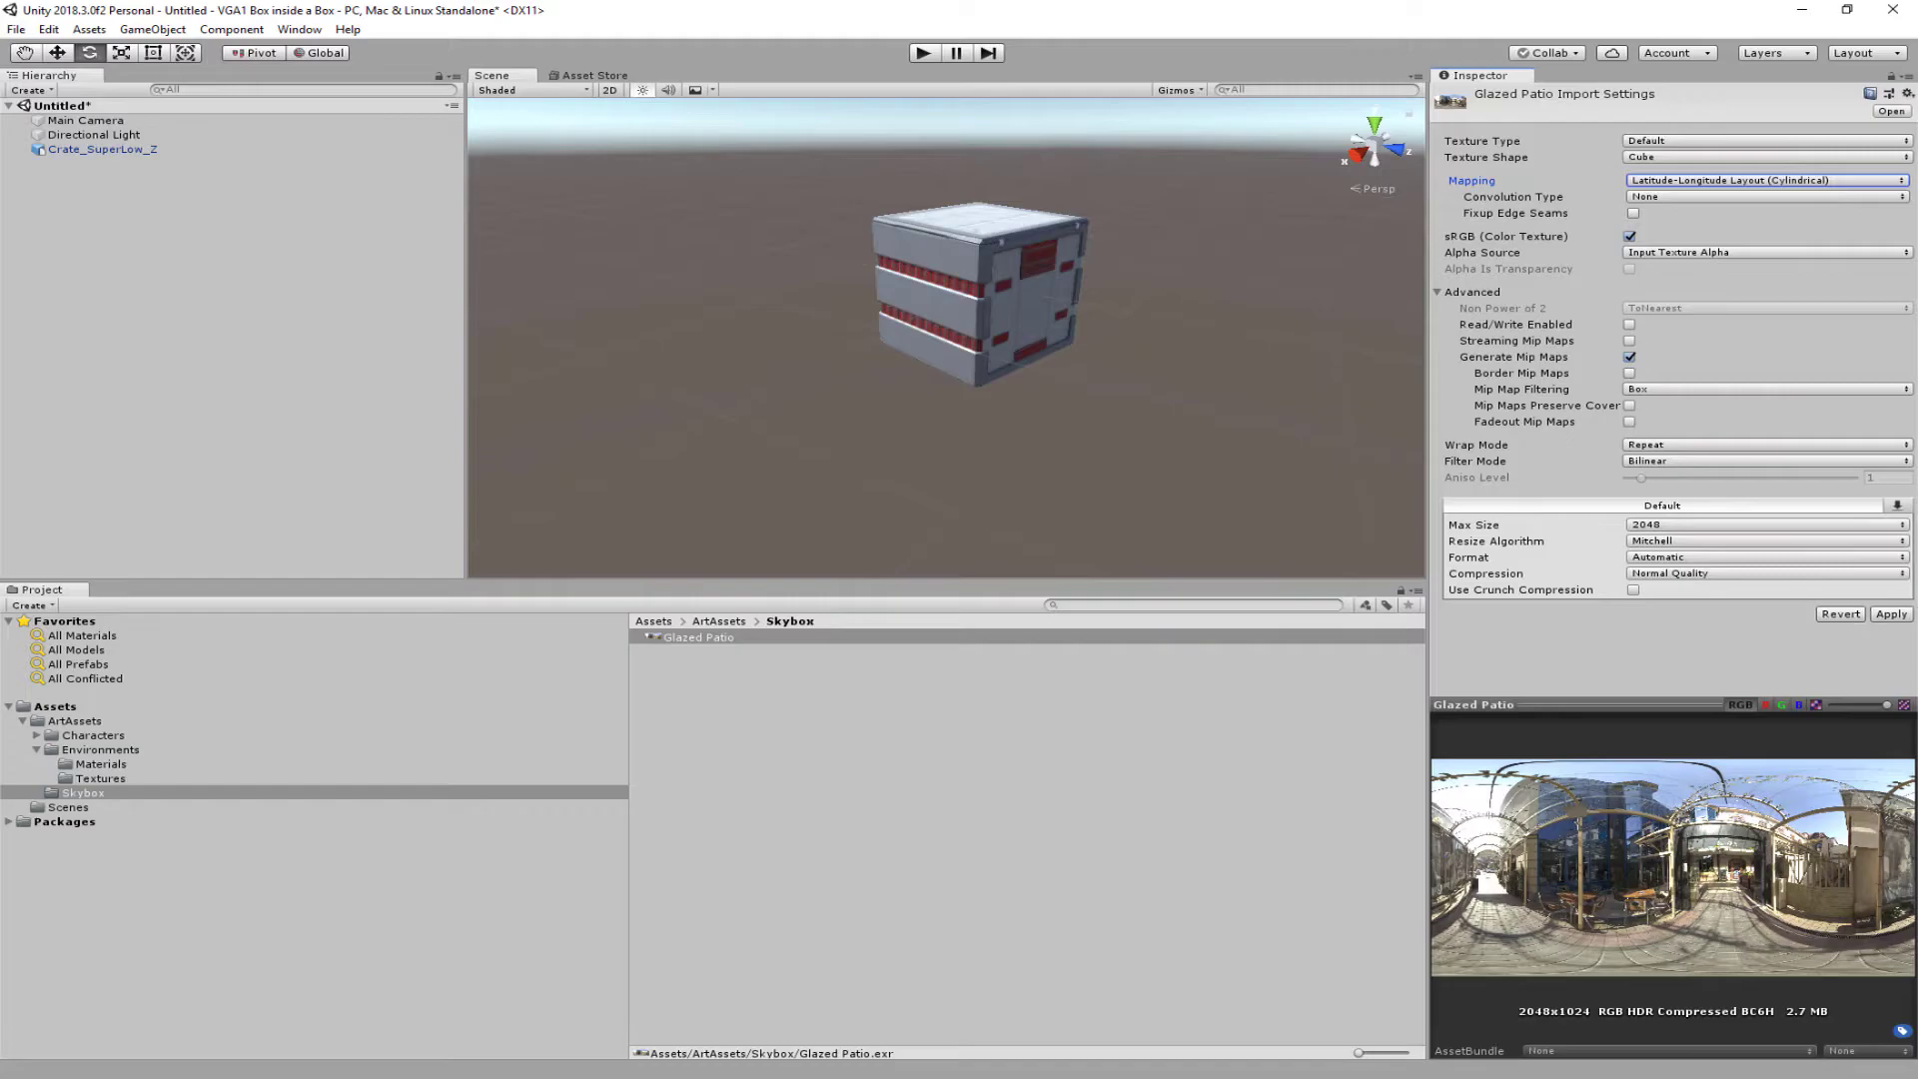
left_click(1891, 614)
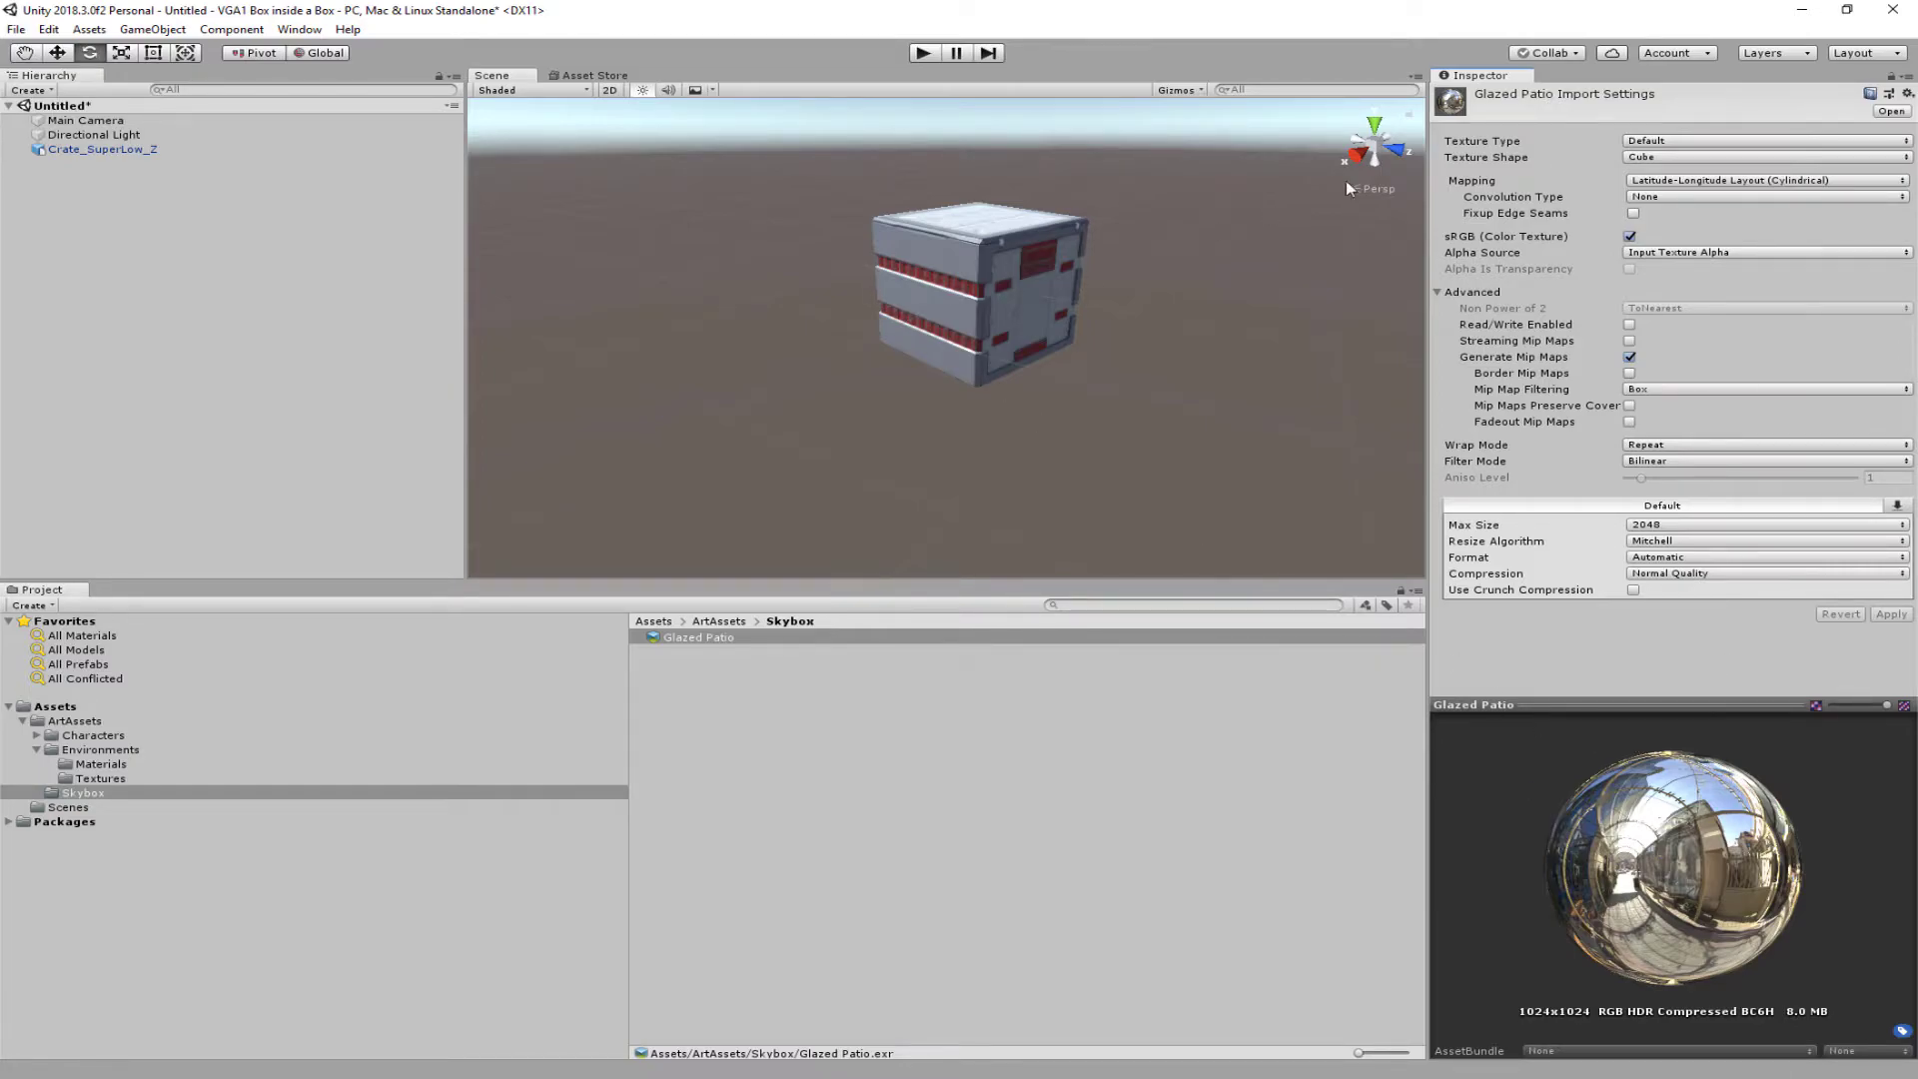
left_click(686, 652)
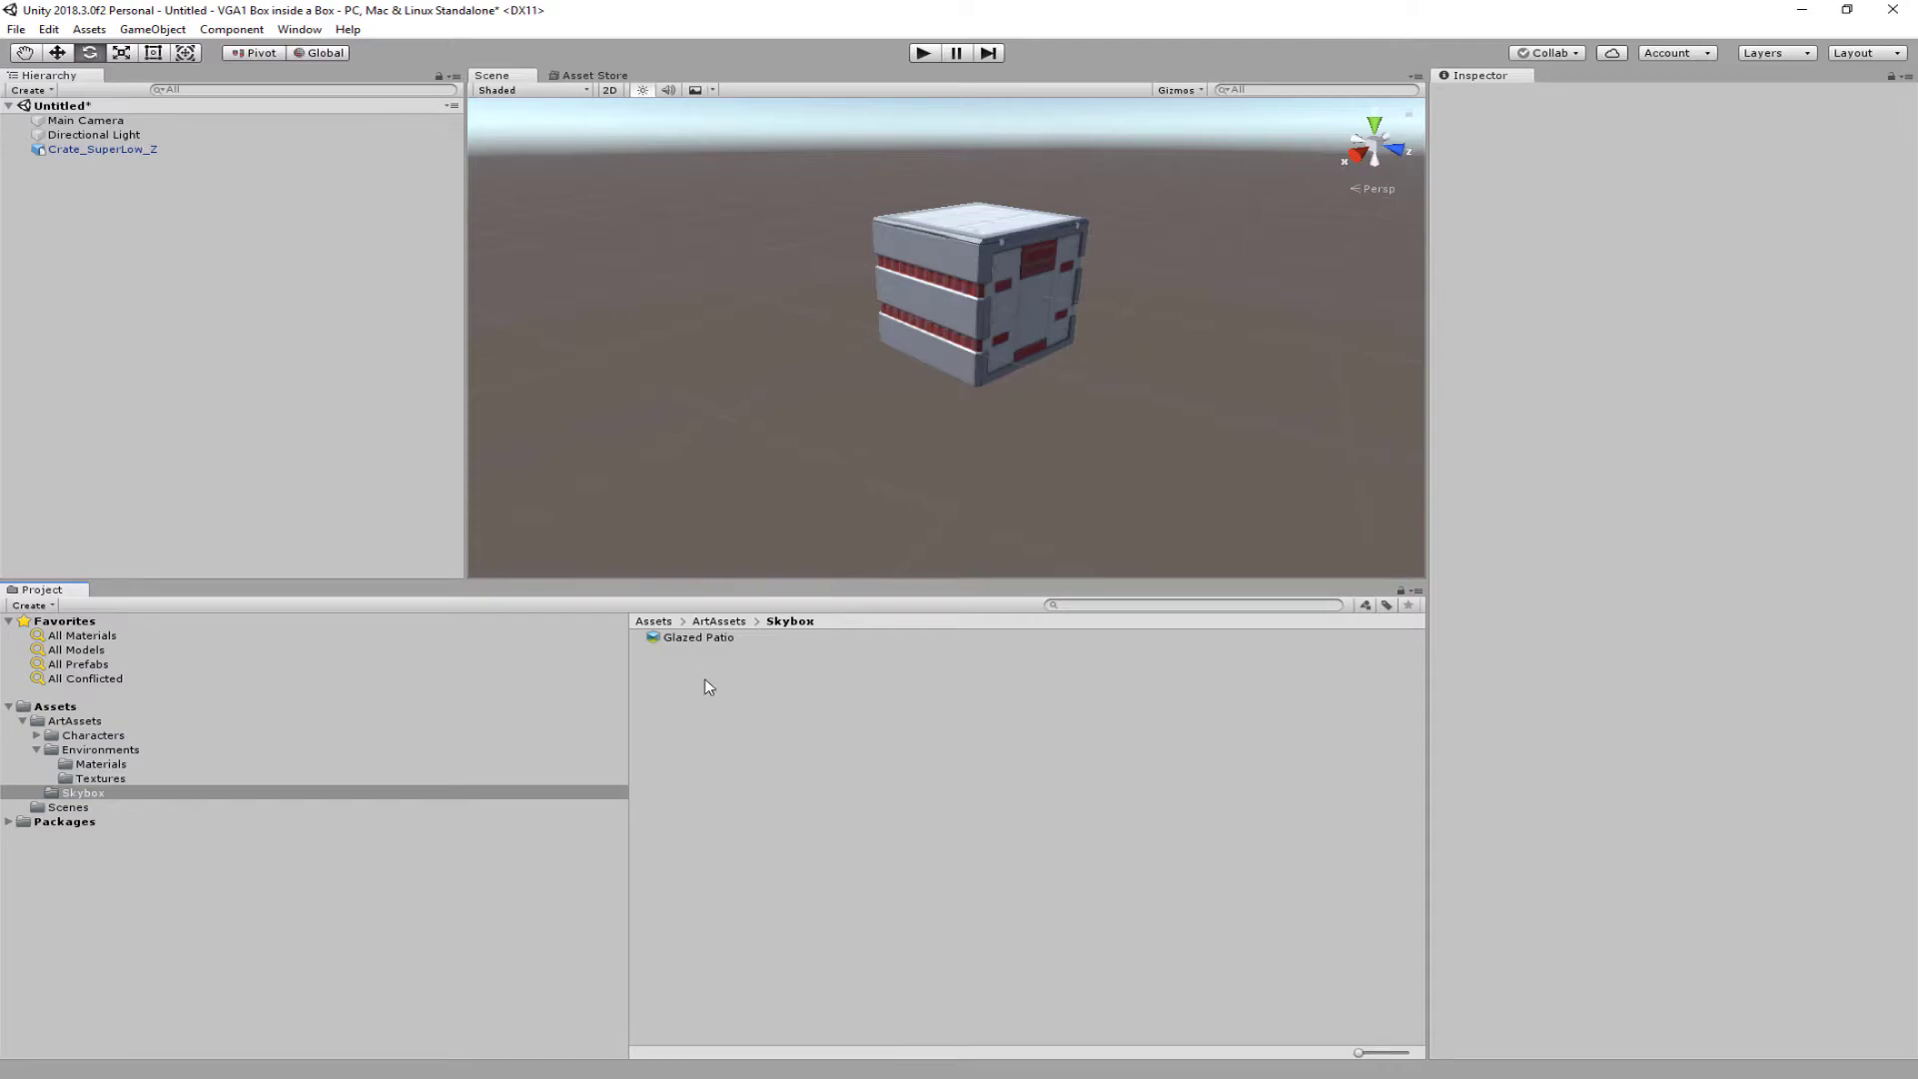
Step: Create a new material named PatioSkybox in the Skybox folder
right_click(811, 710)
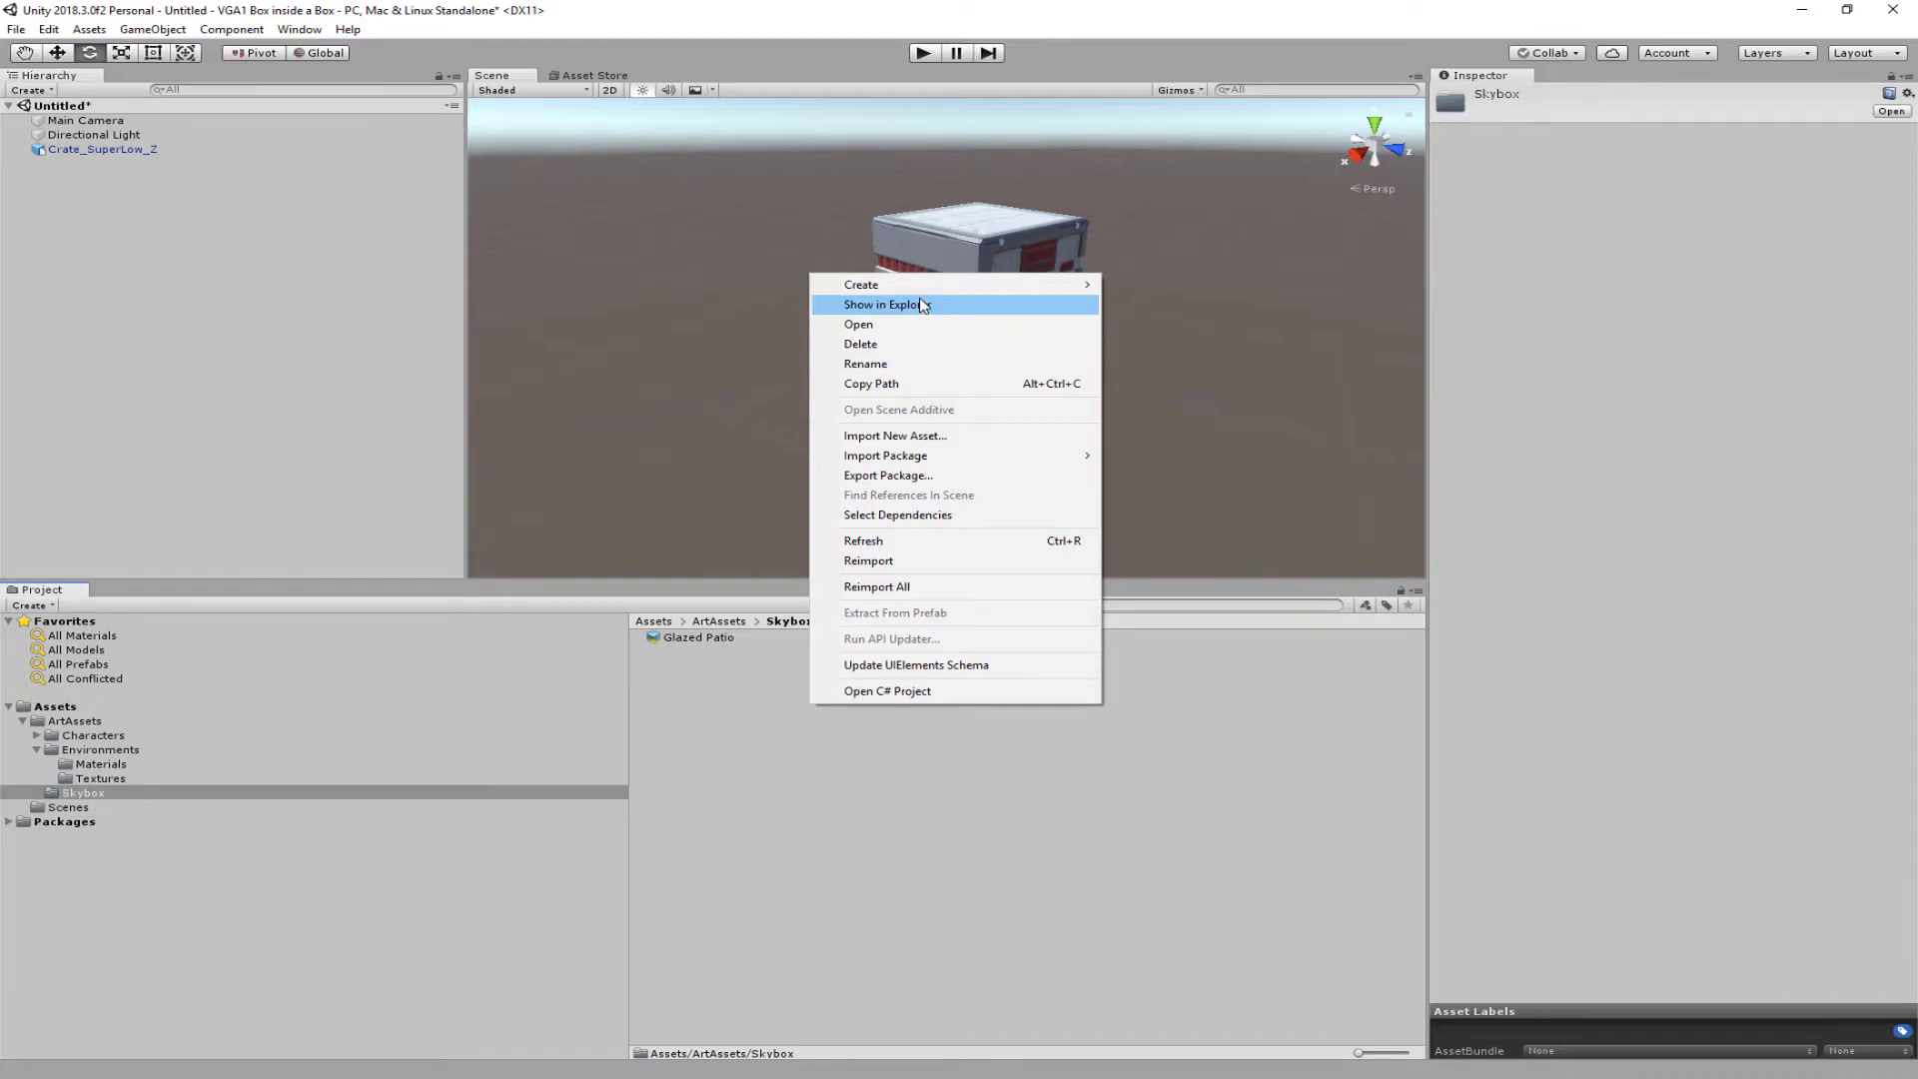
mouse_move(926, 288)
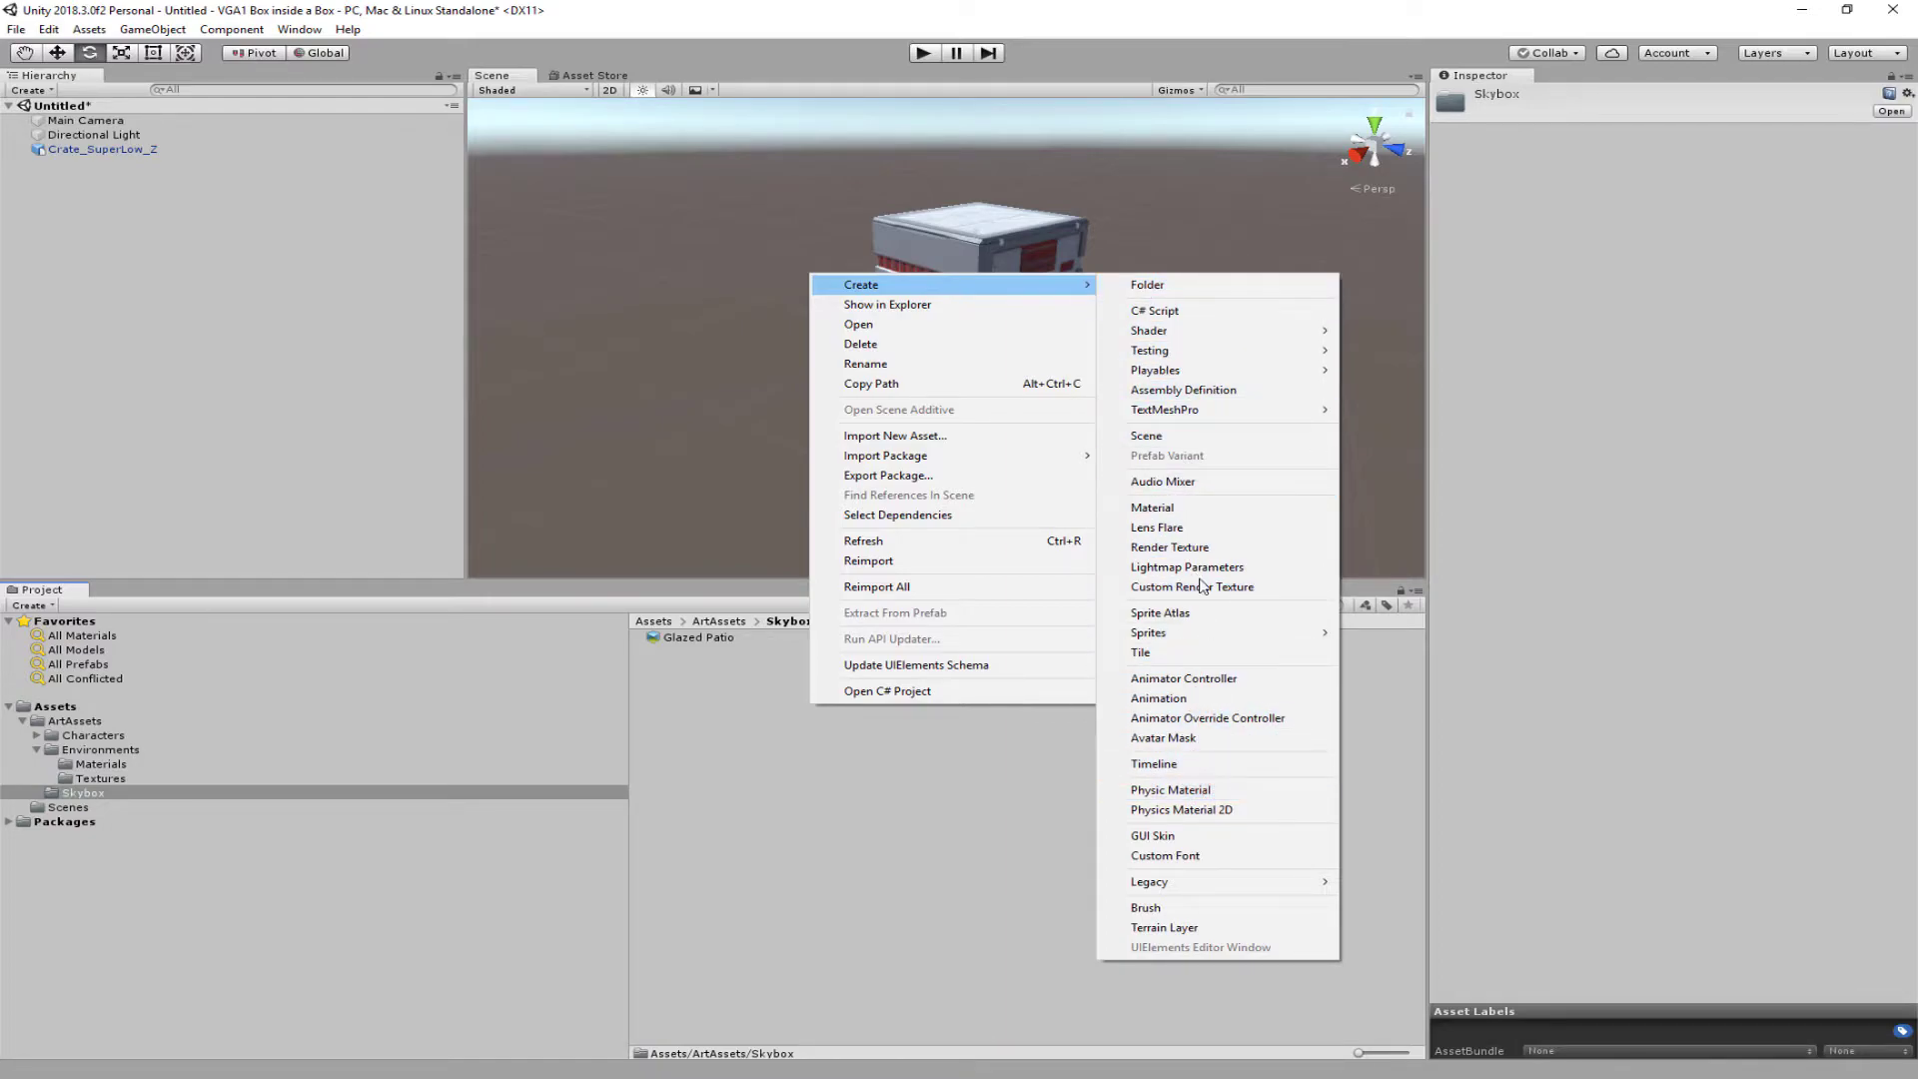
left_click(1173, 508)
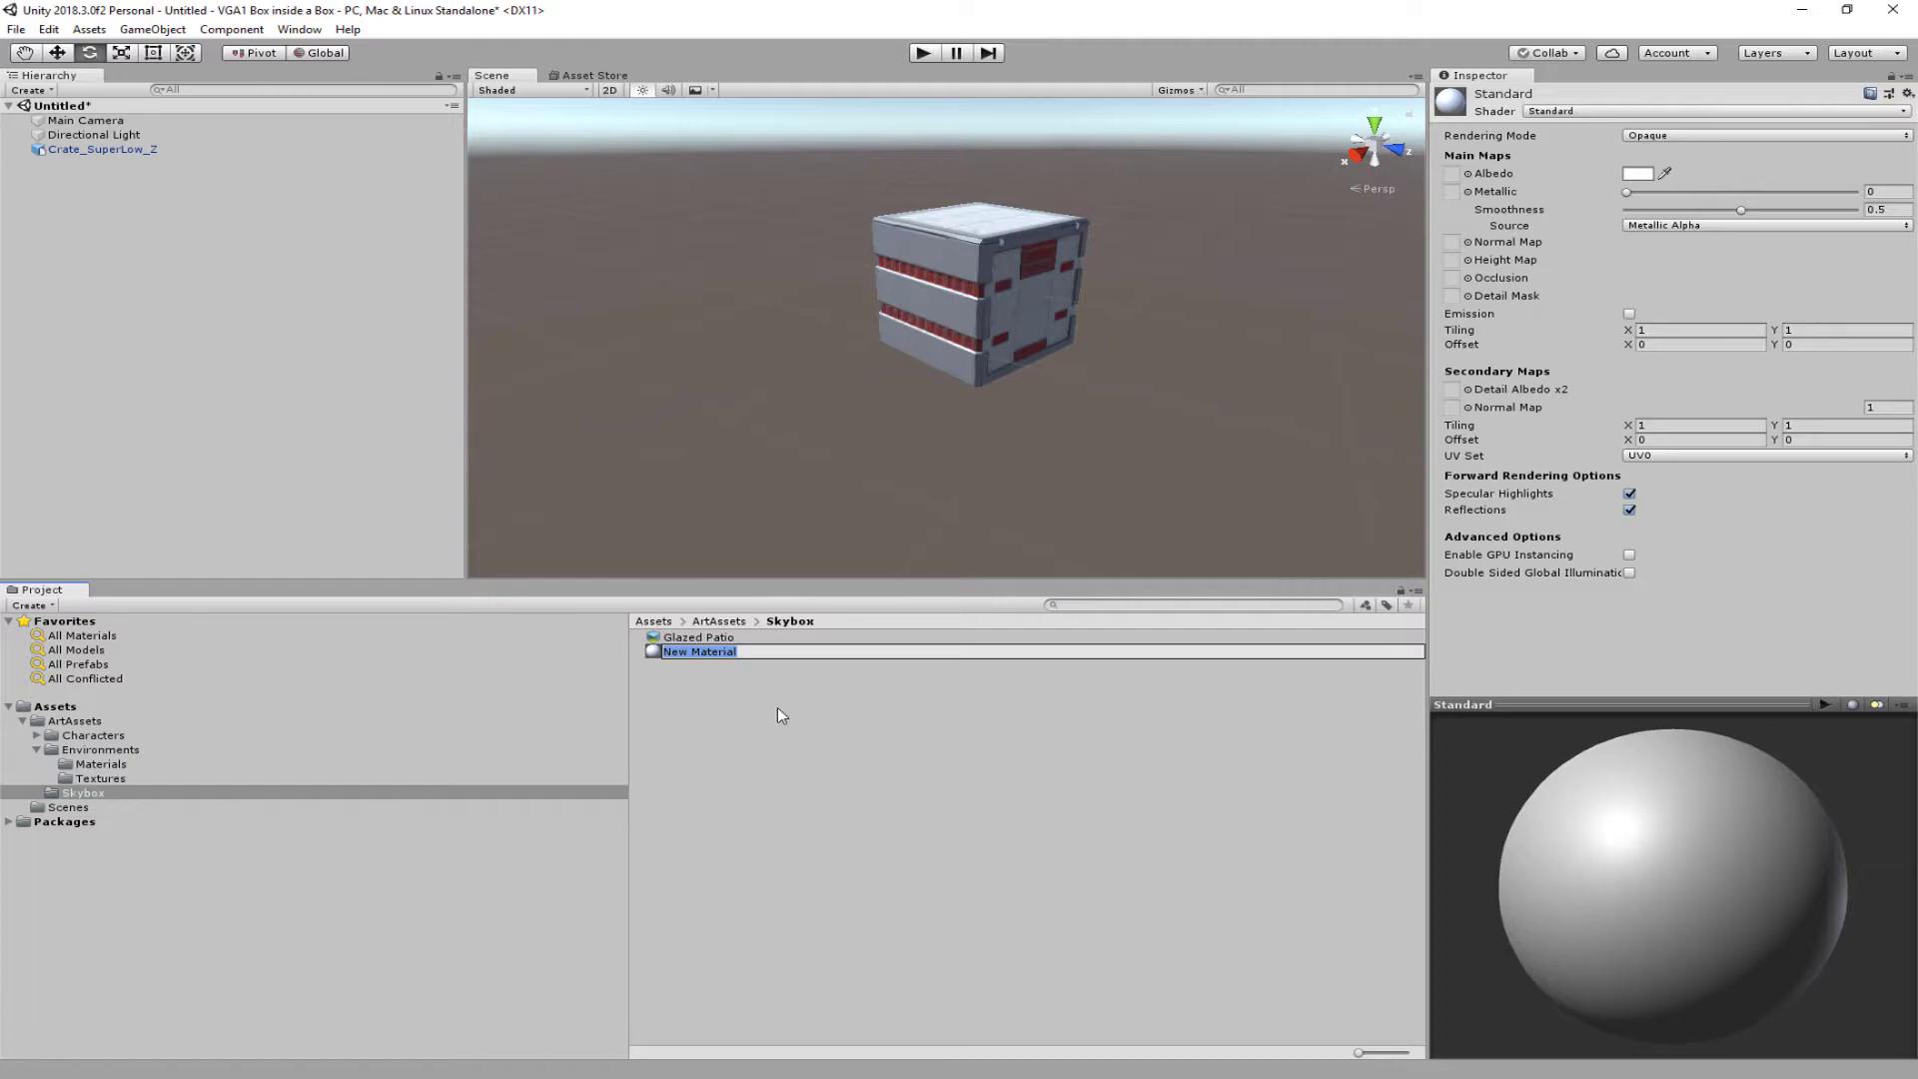
type("PatioSkybox")
key("Return")
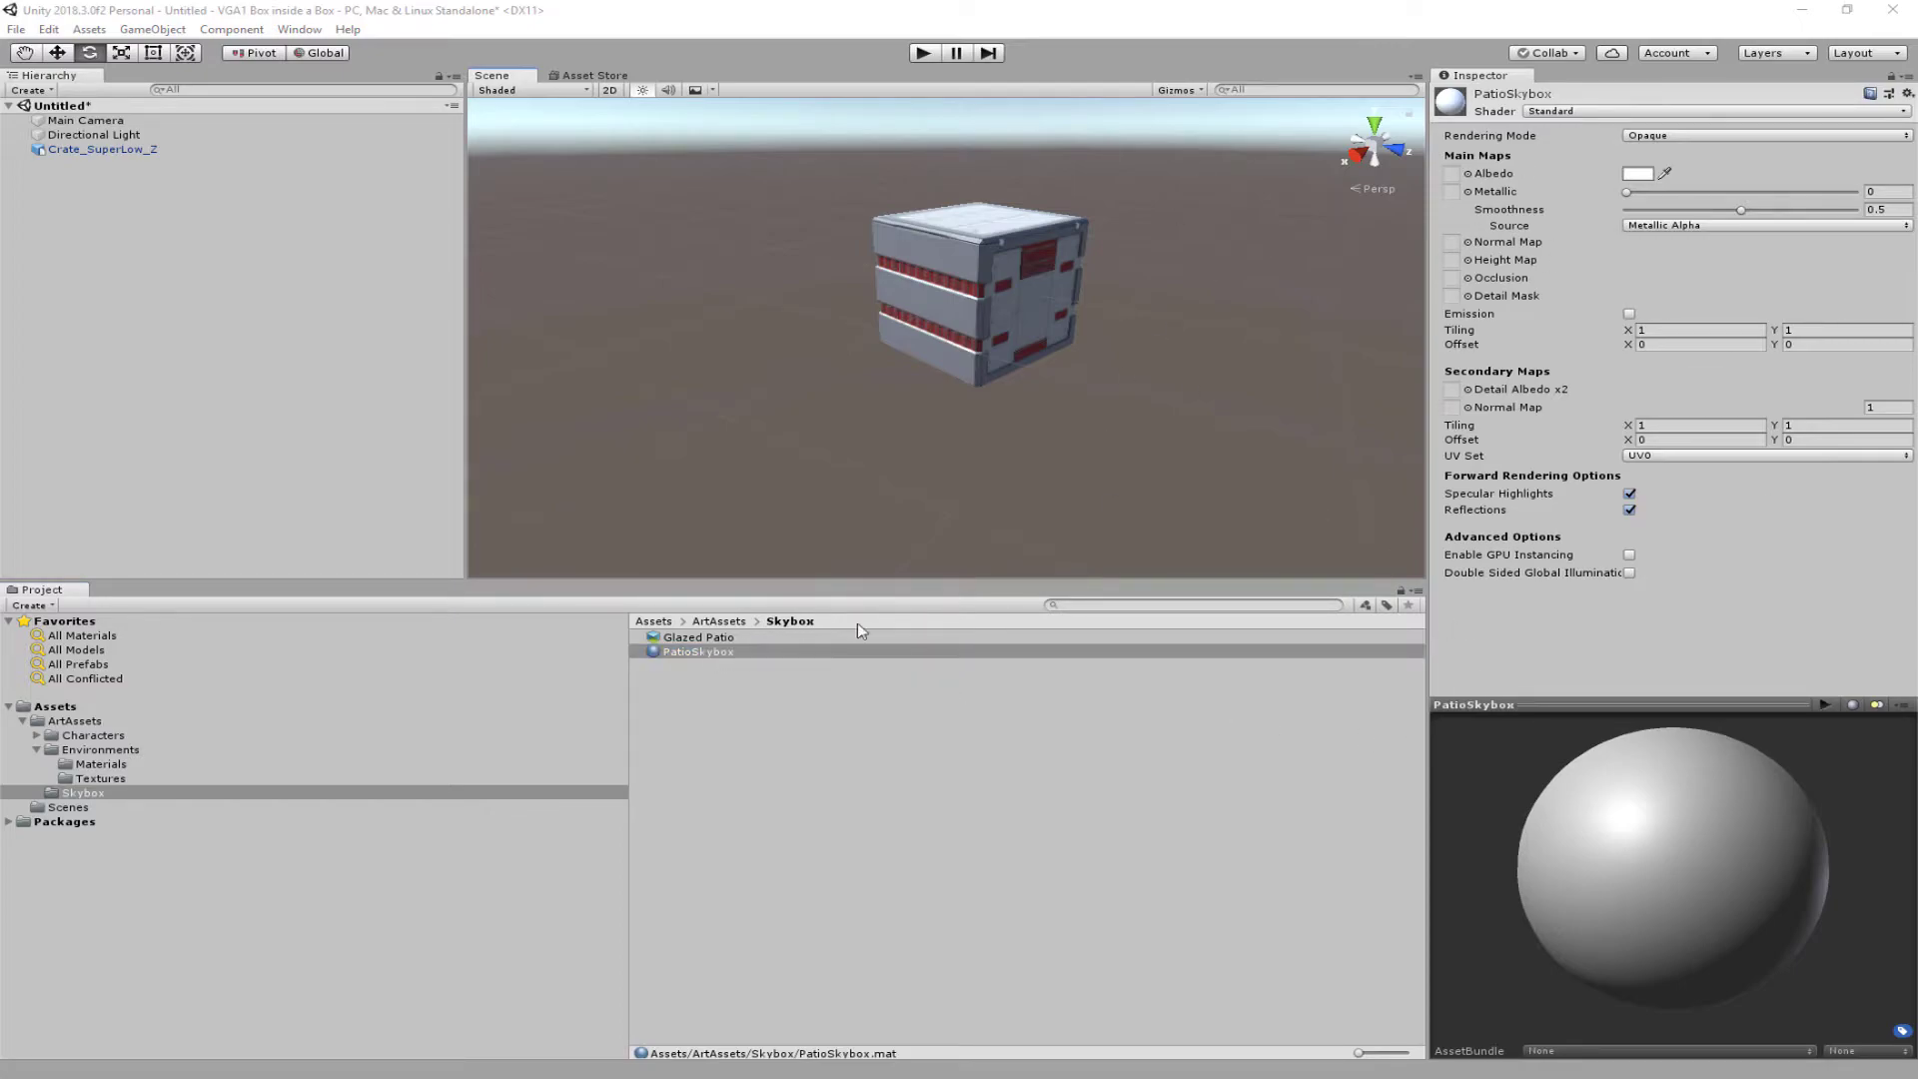
Step: Switch PatioSkybox to the Skybox/Cubemap shader and assign Glazed Patio as its cubemap
left_click(1636, 113)
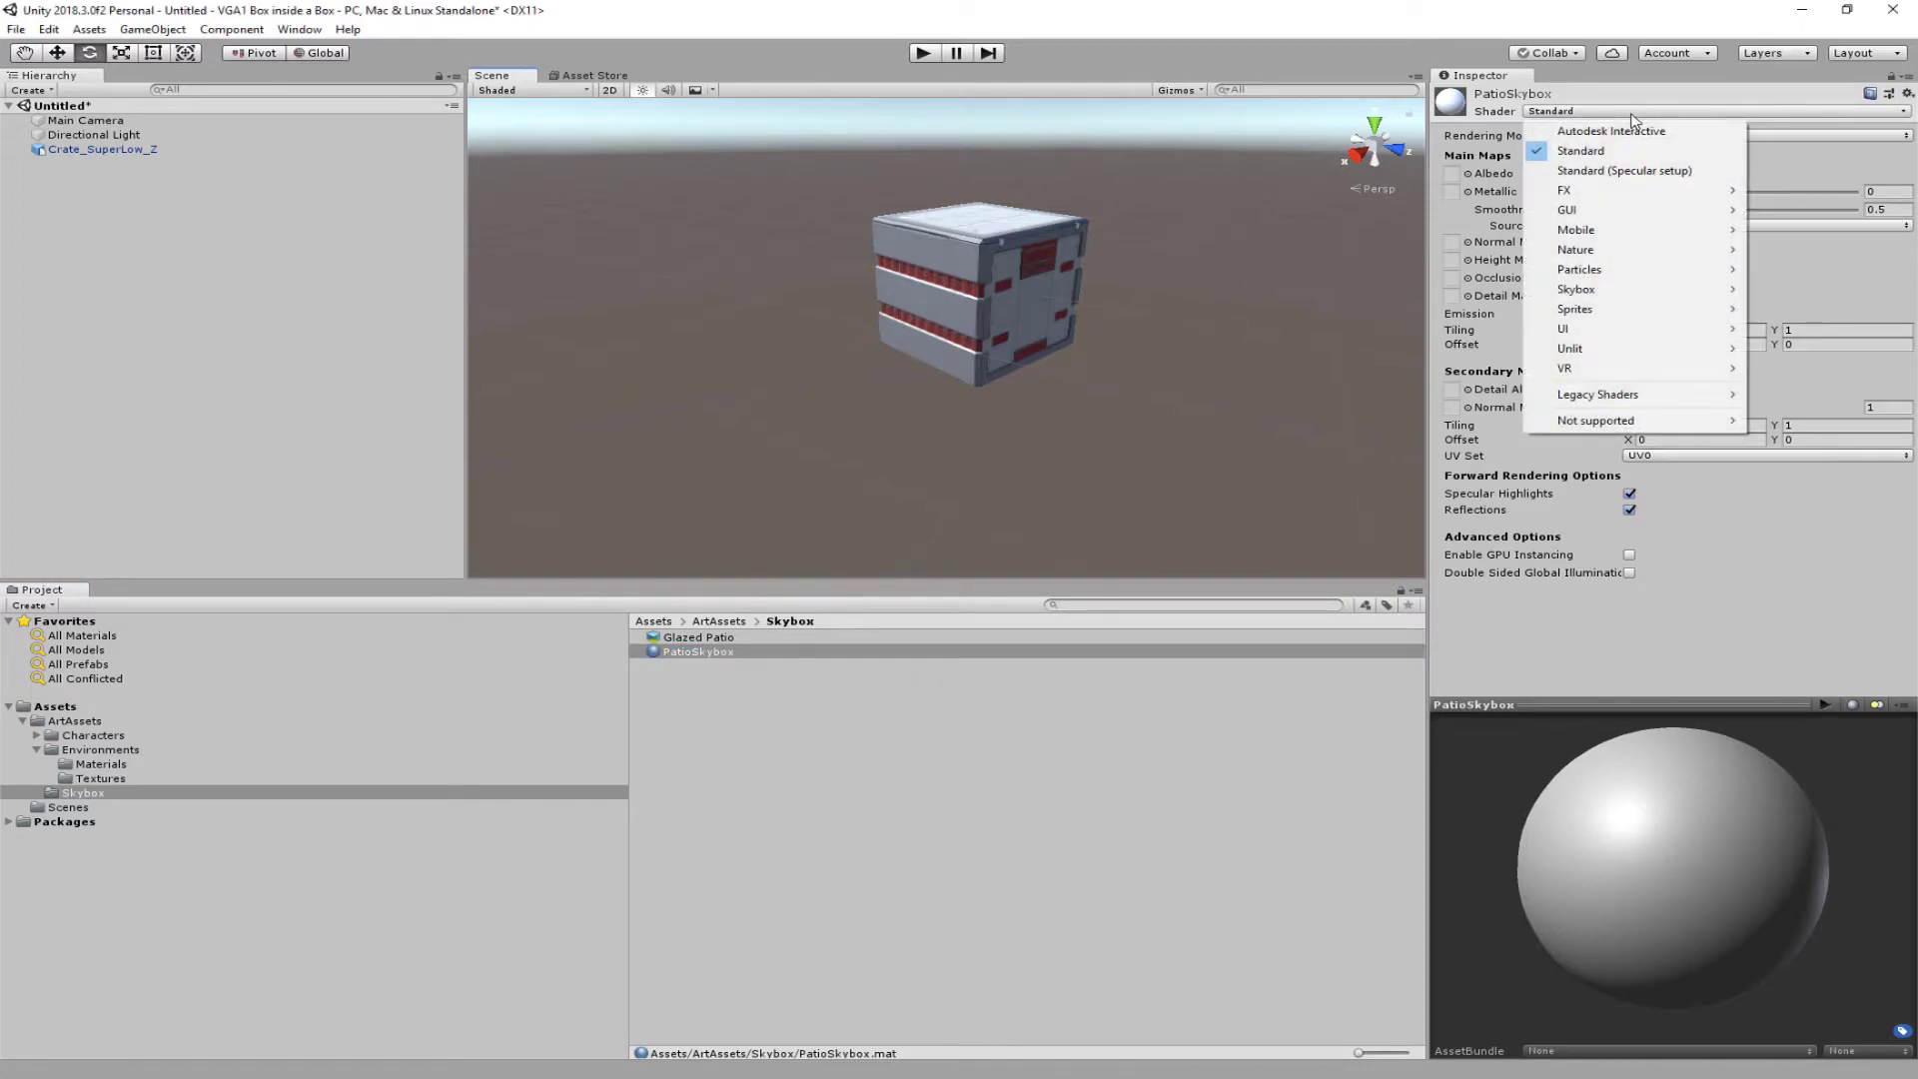
mouse_move(1638, 289)
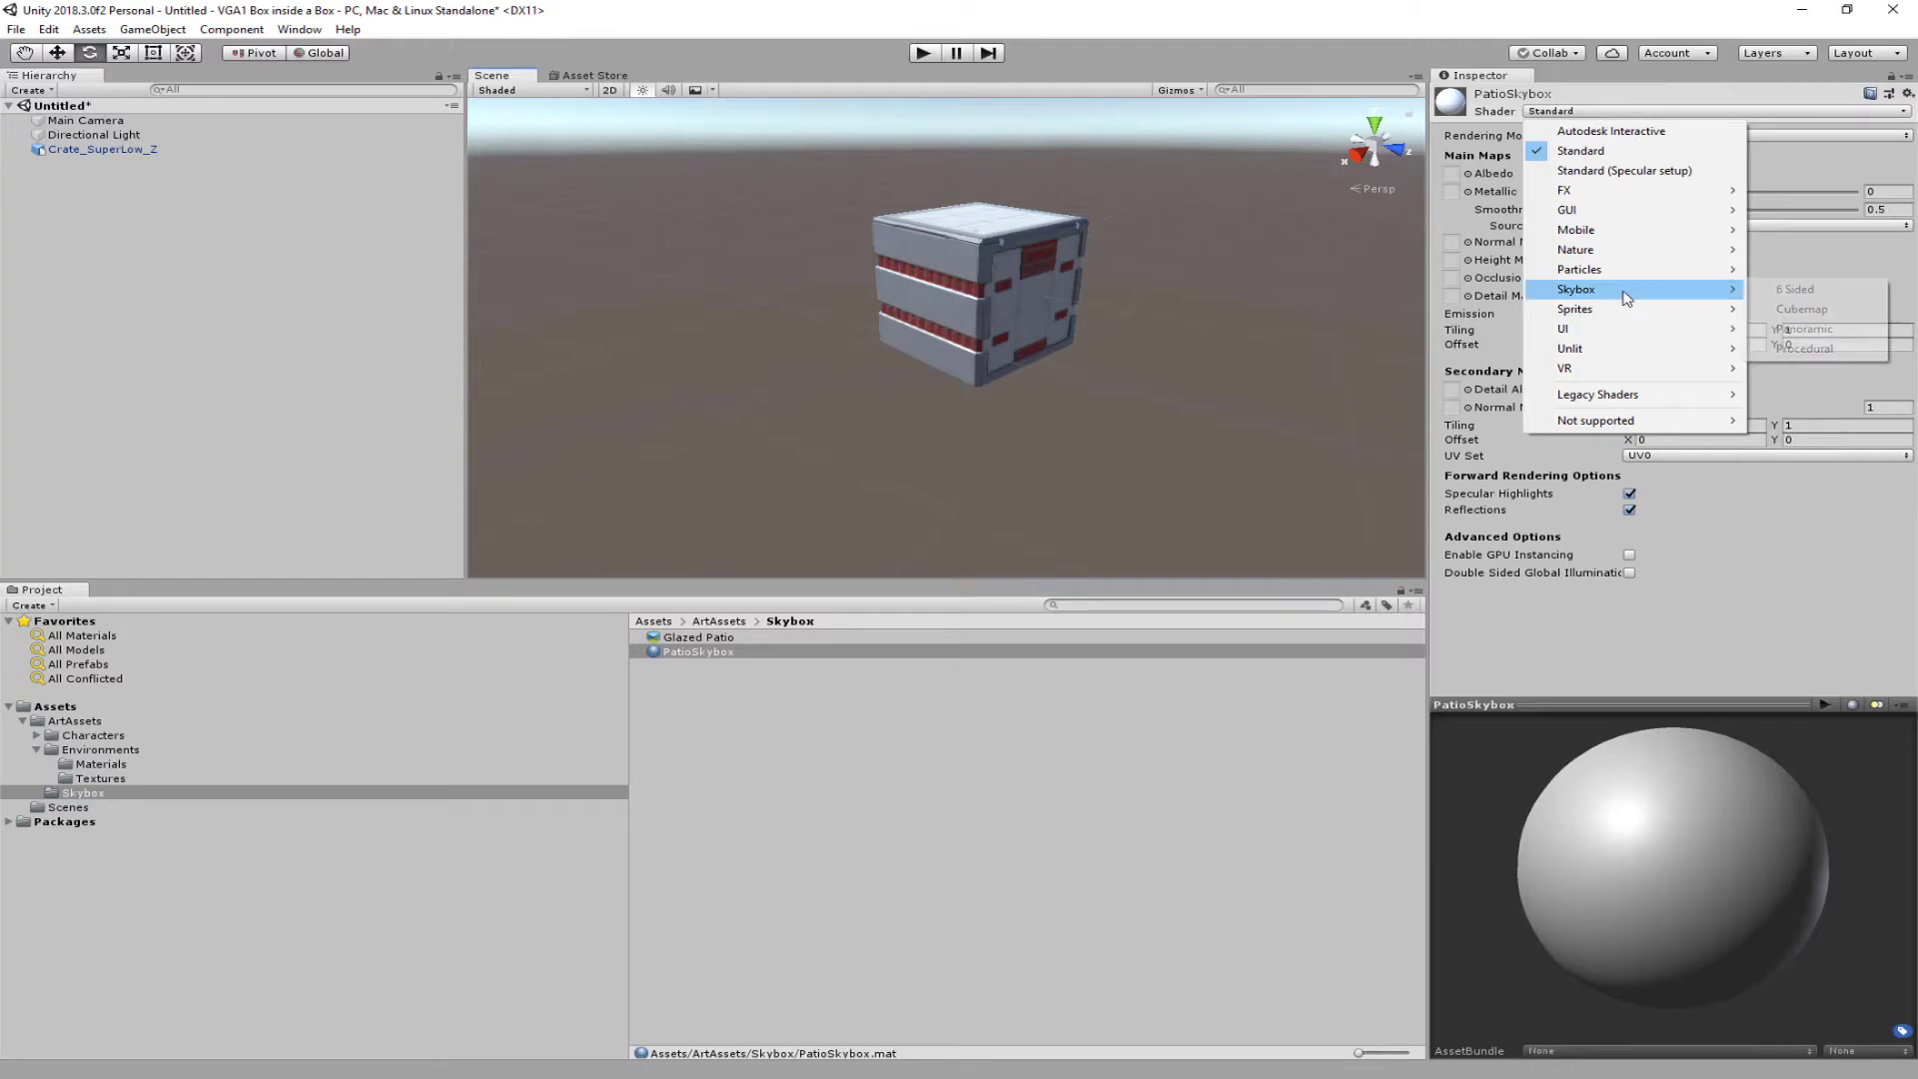
left_click(1802, 310)
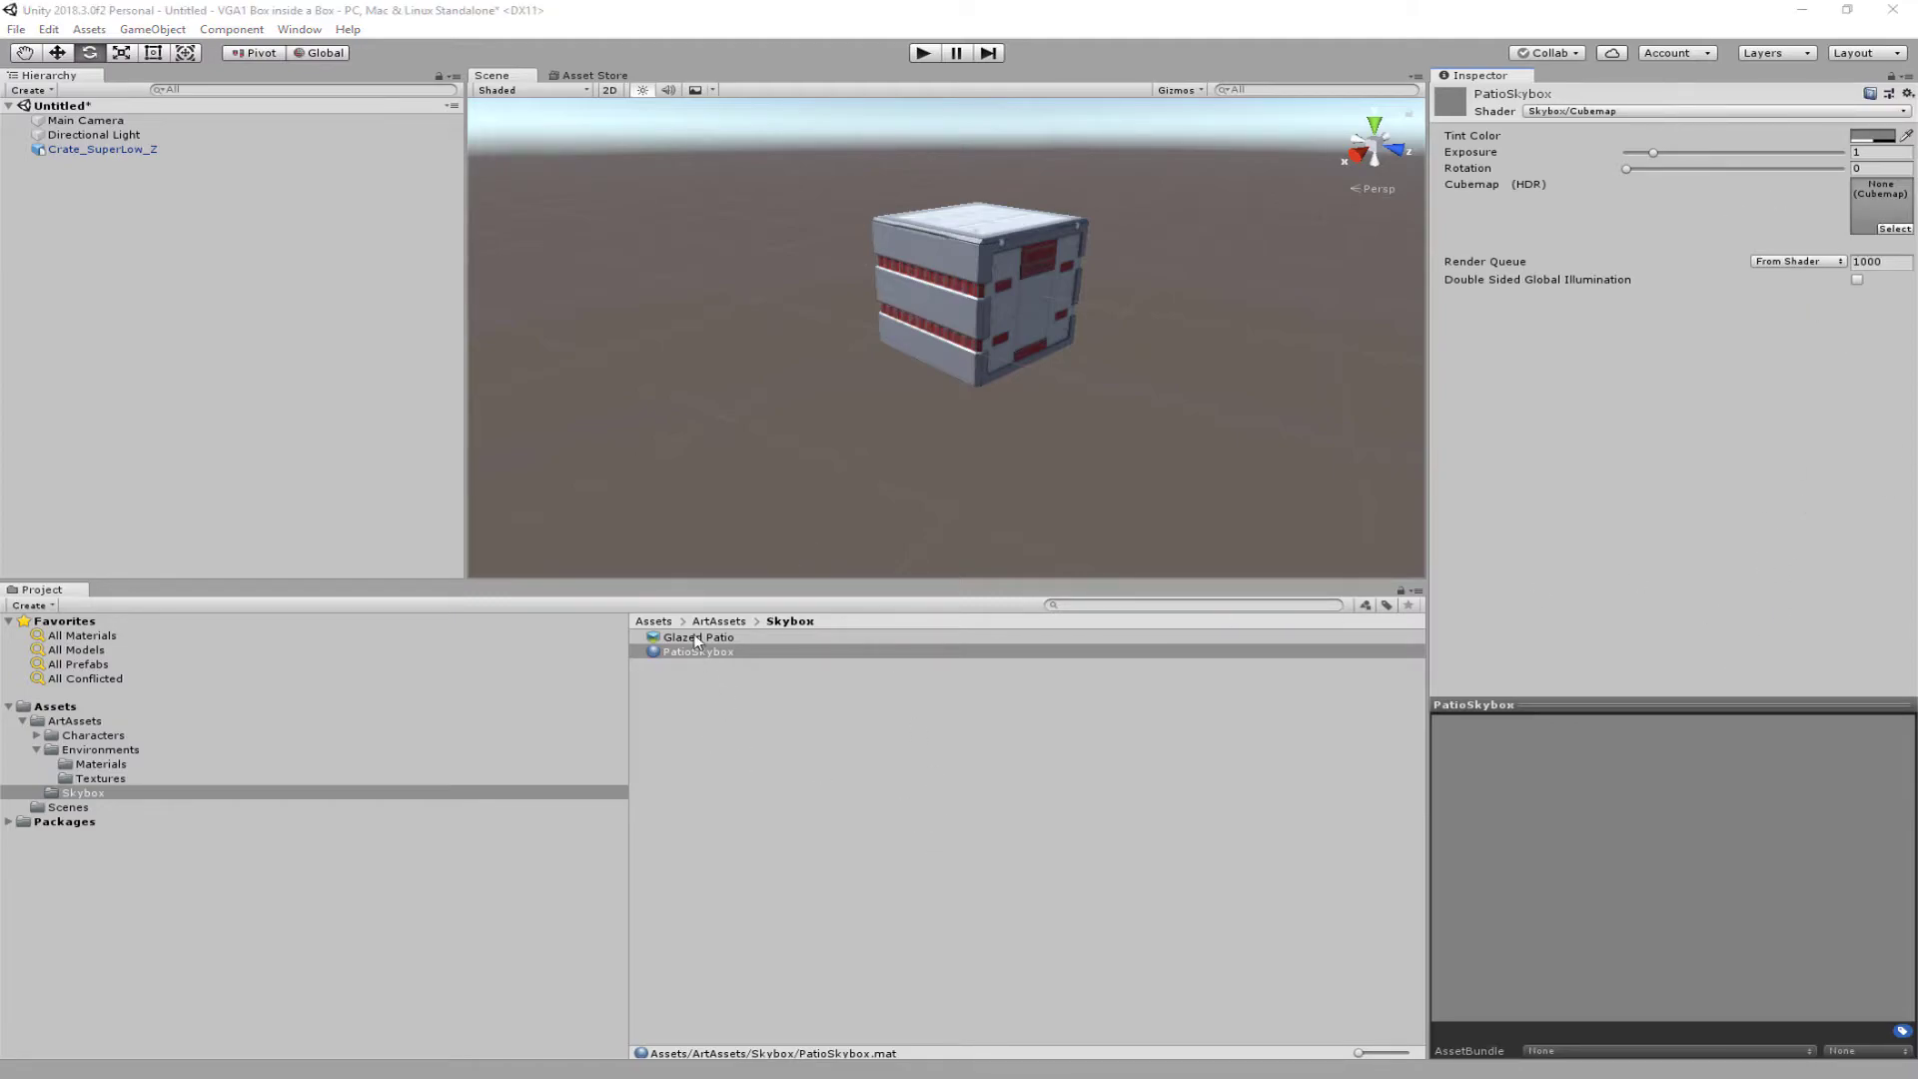
left_click_drag(696, 640, 1884, 207)
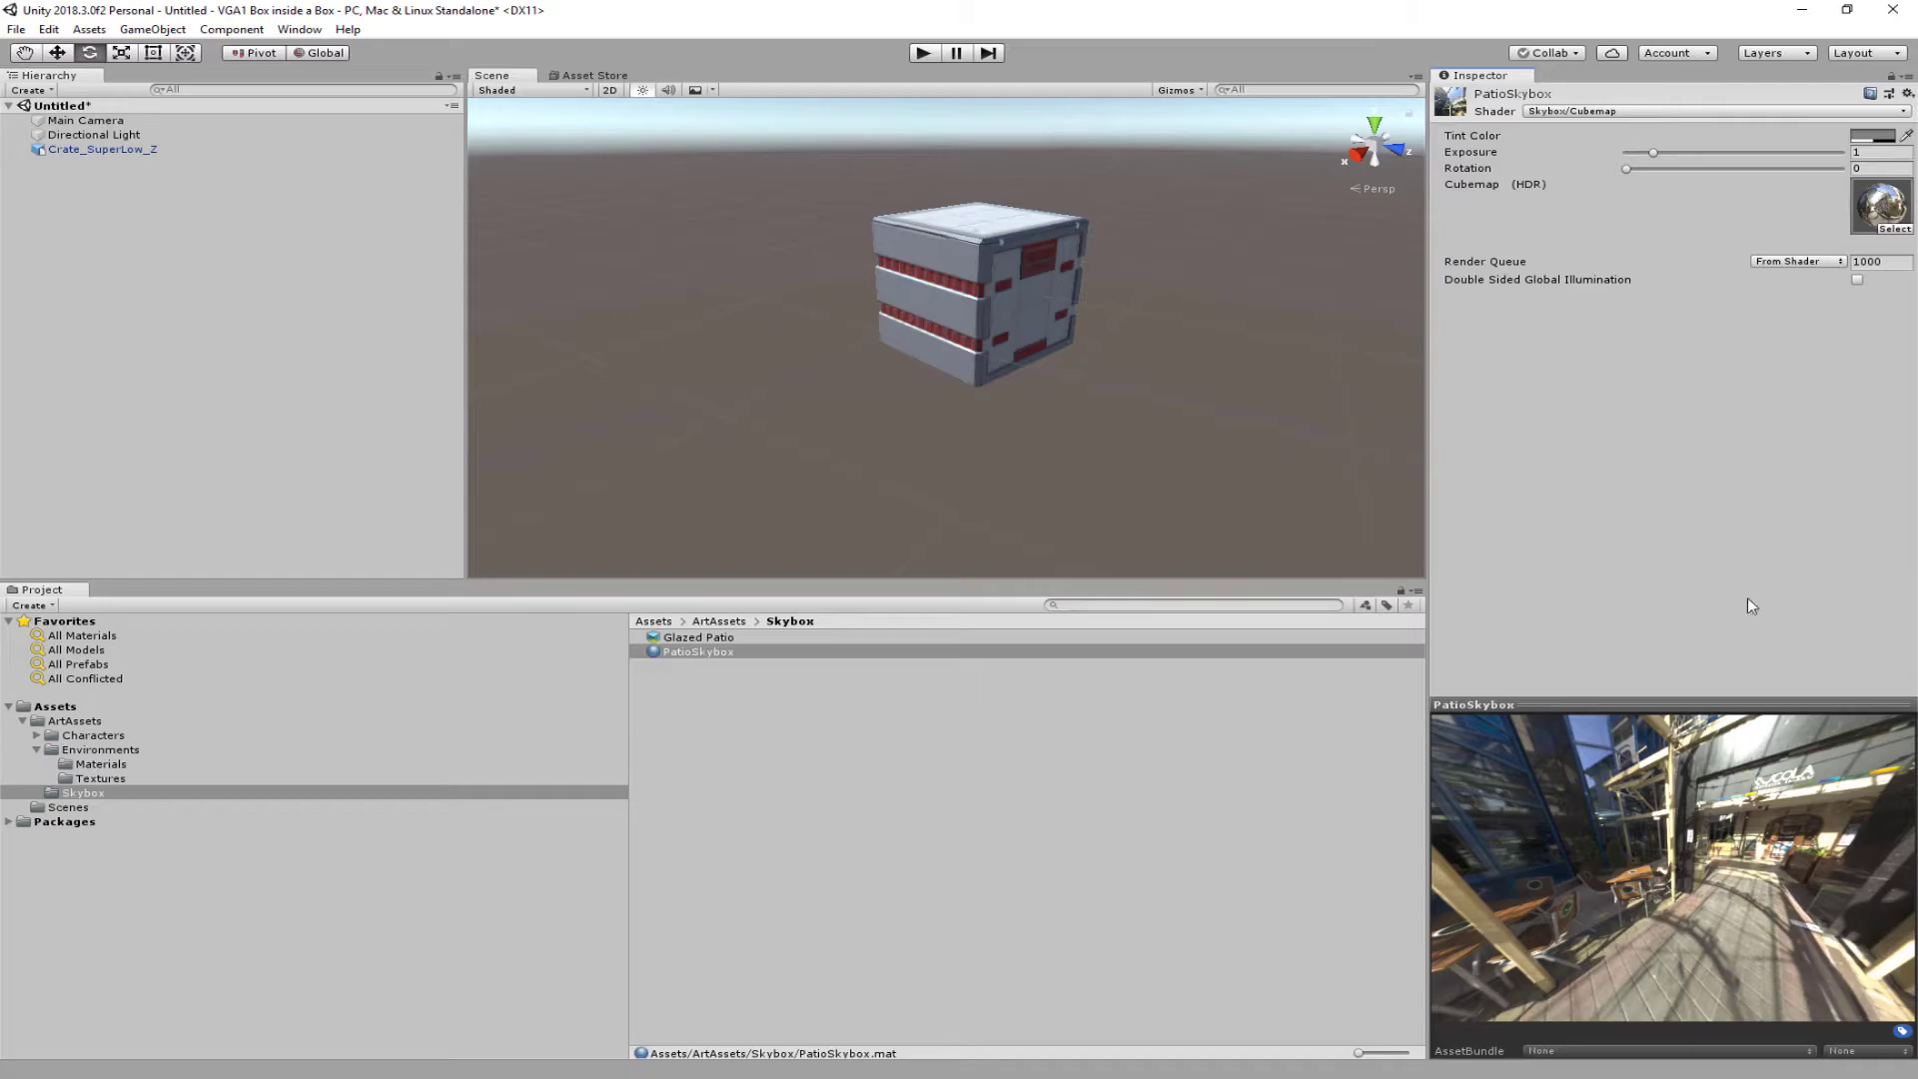
left_click_drag(1718, 897, 1587, 893)
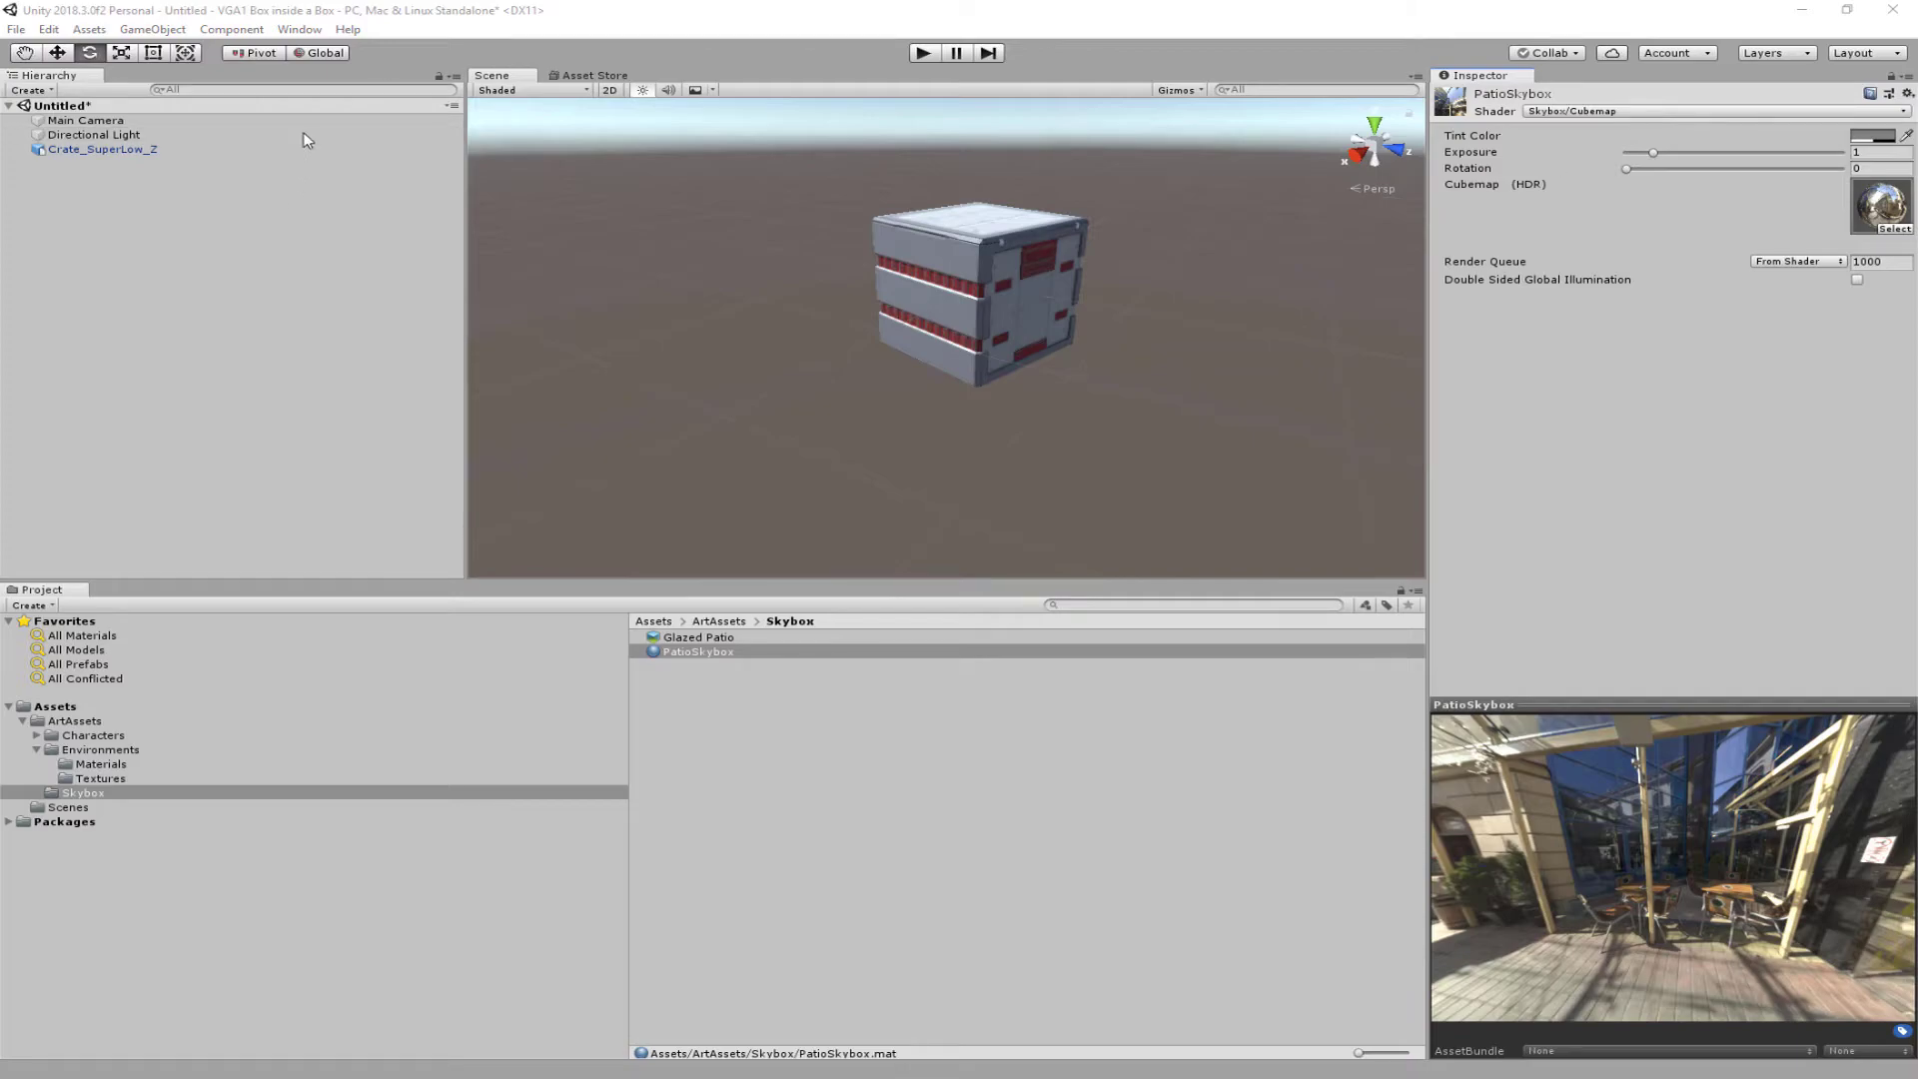
Step: Open the Lighting Settings window from Window > Rendering
left_click(300, 29)
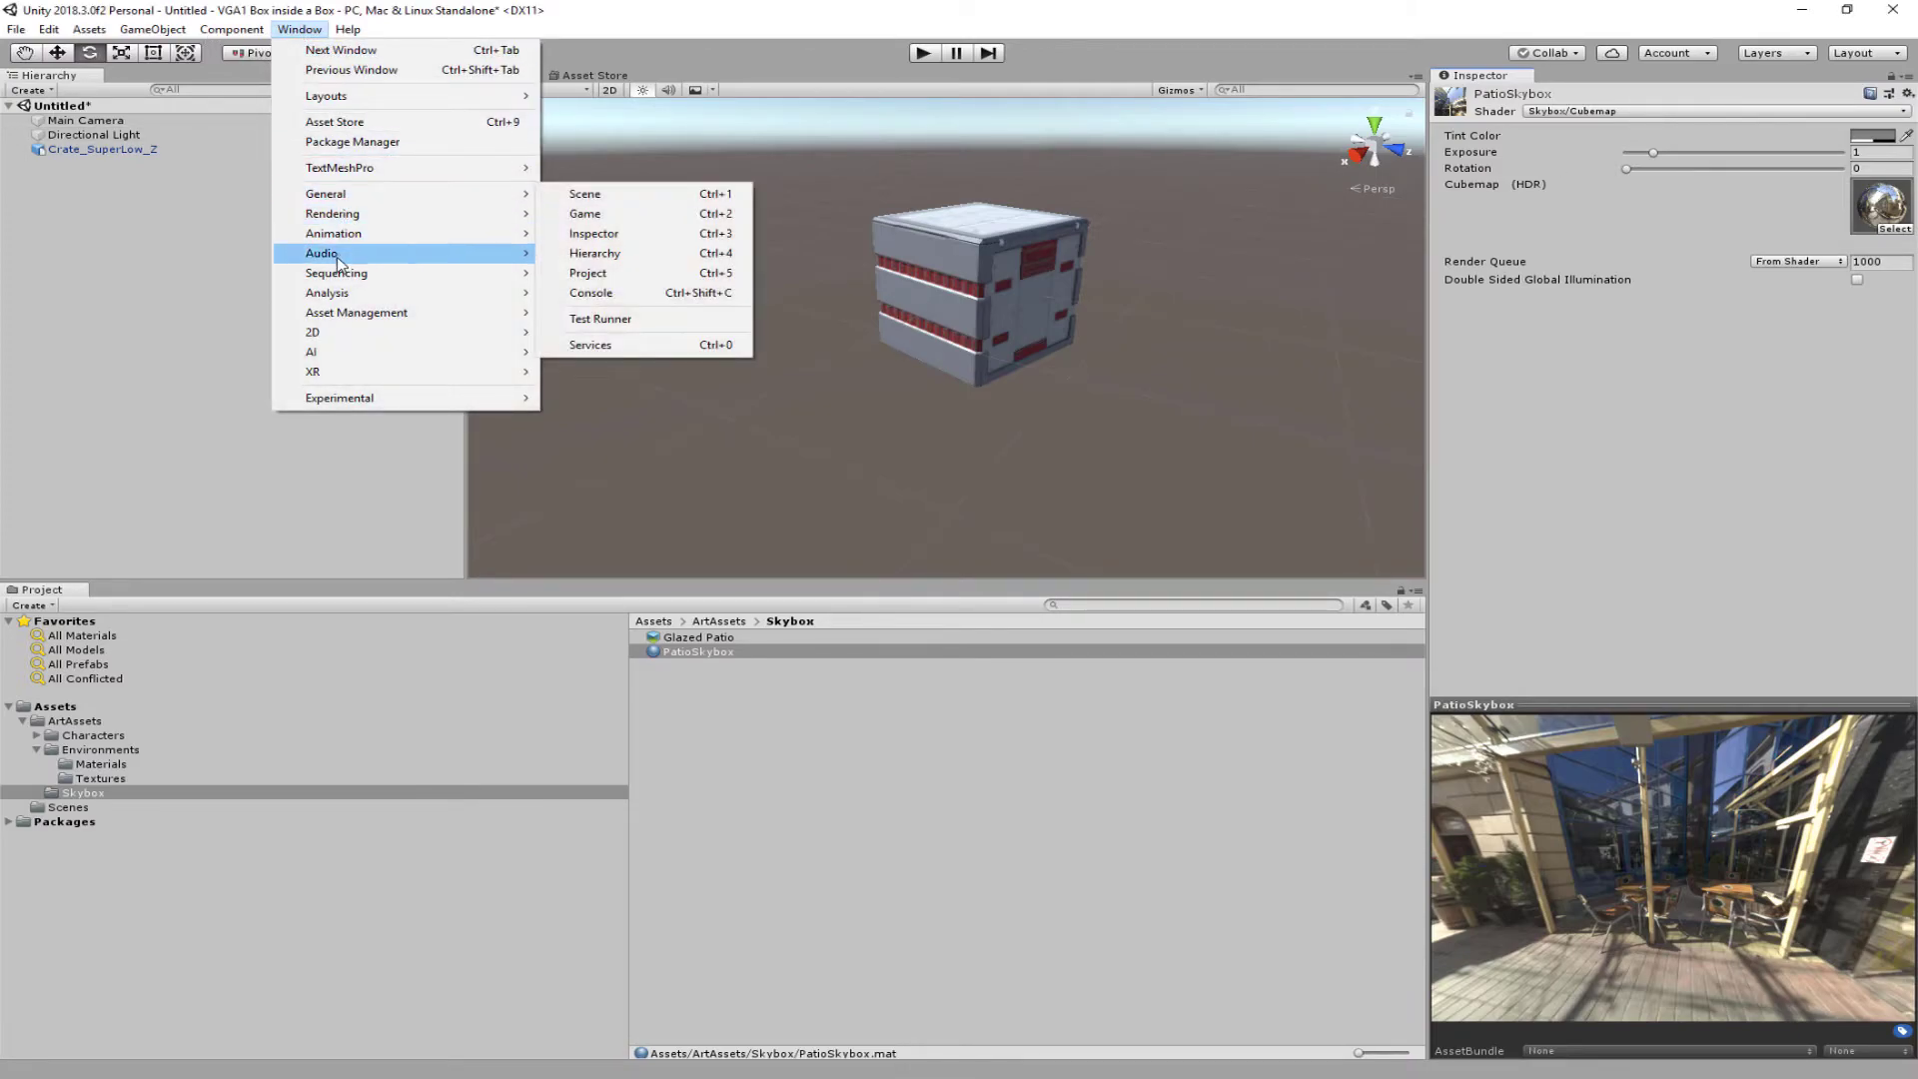
mouse_move(365, 213)
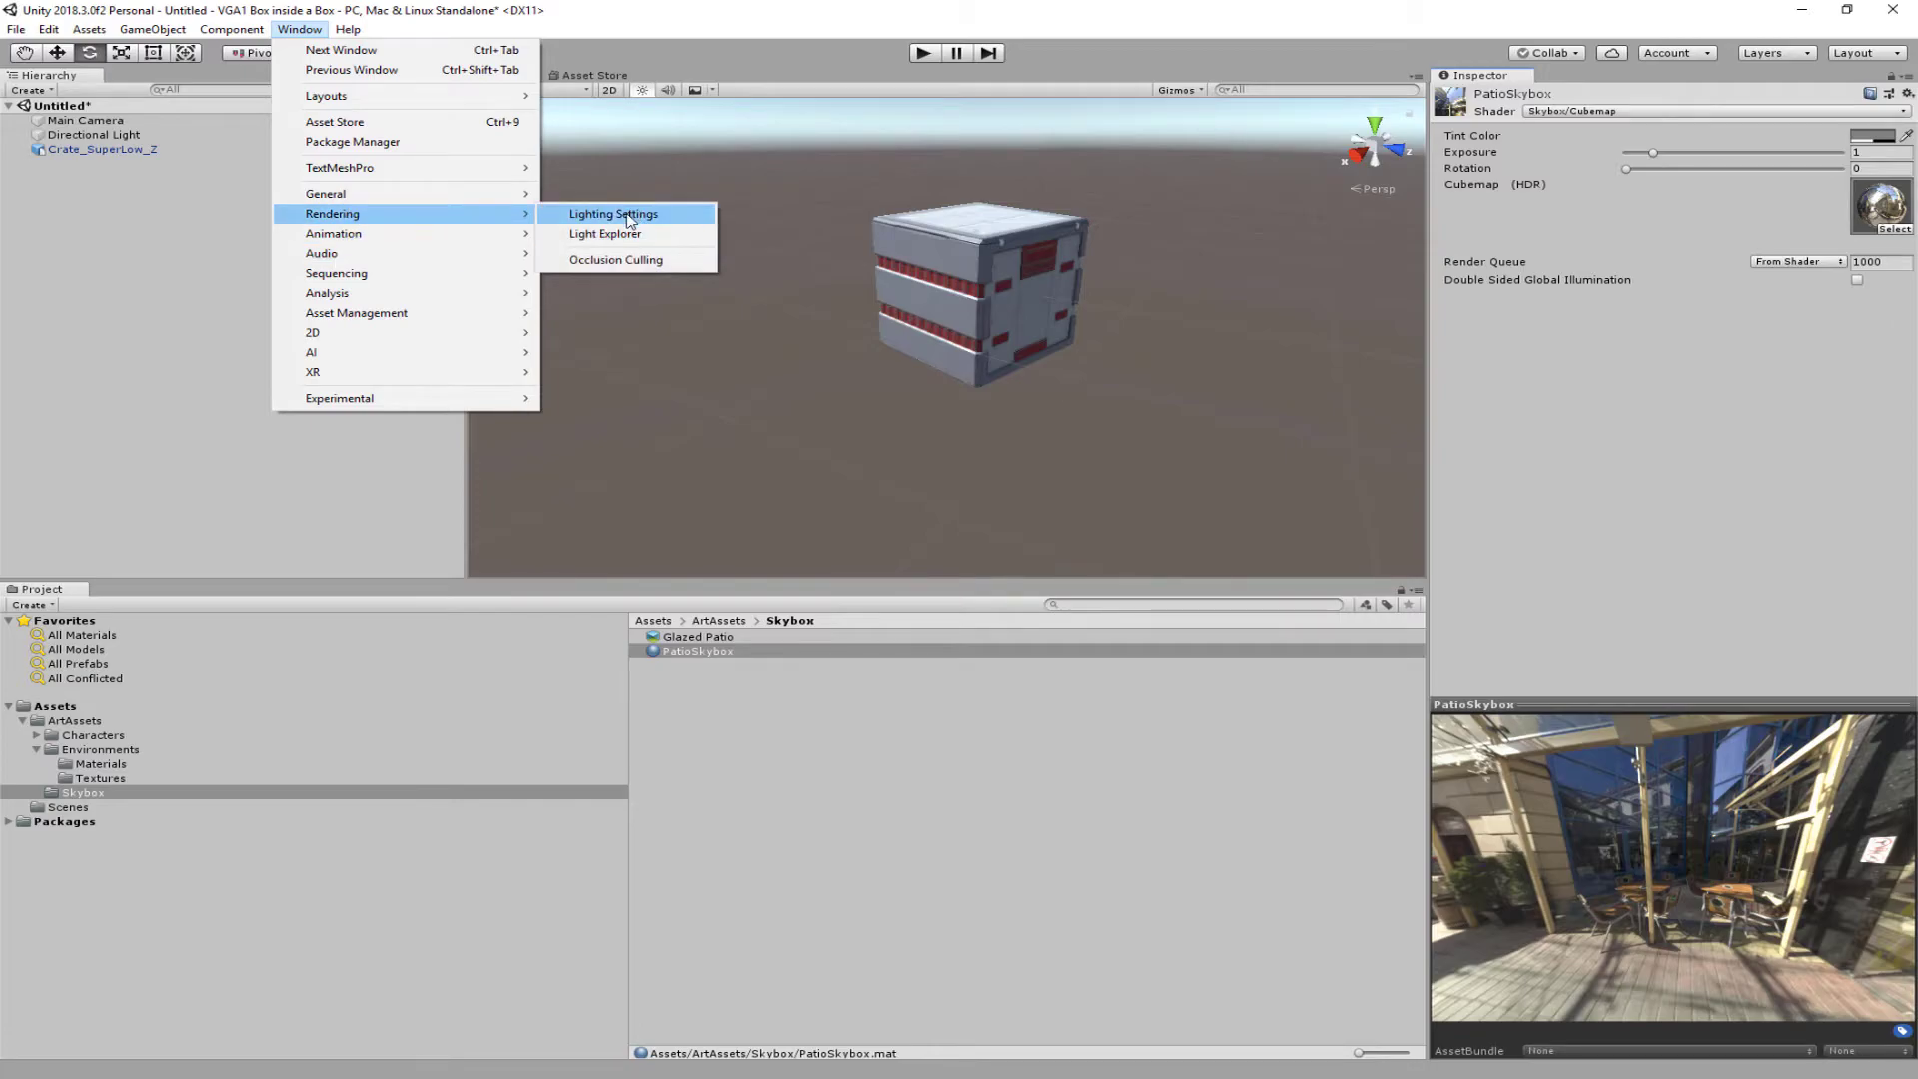
left_click(629, 214)
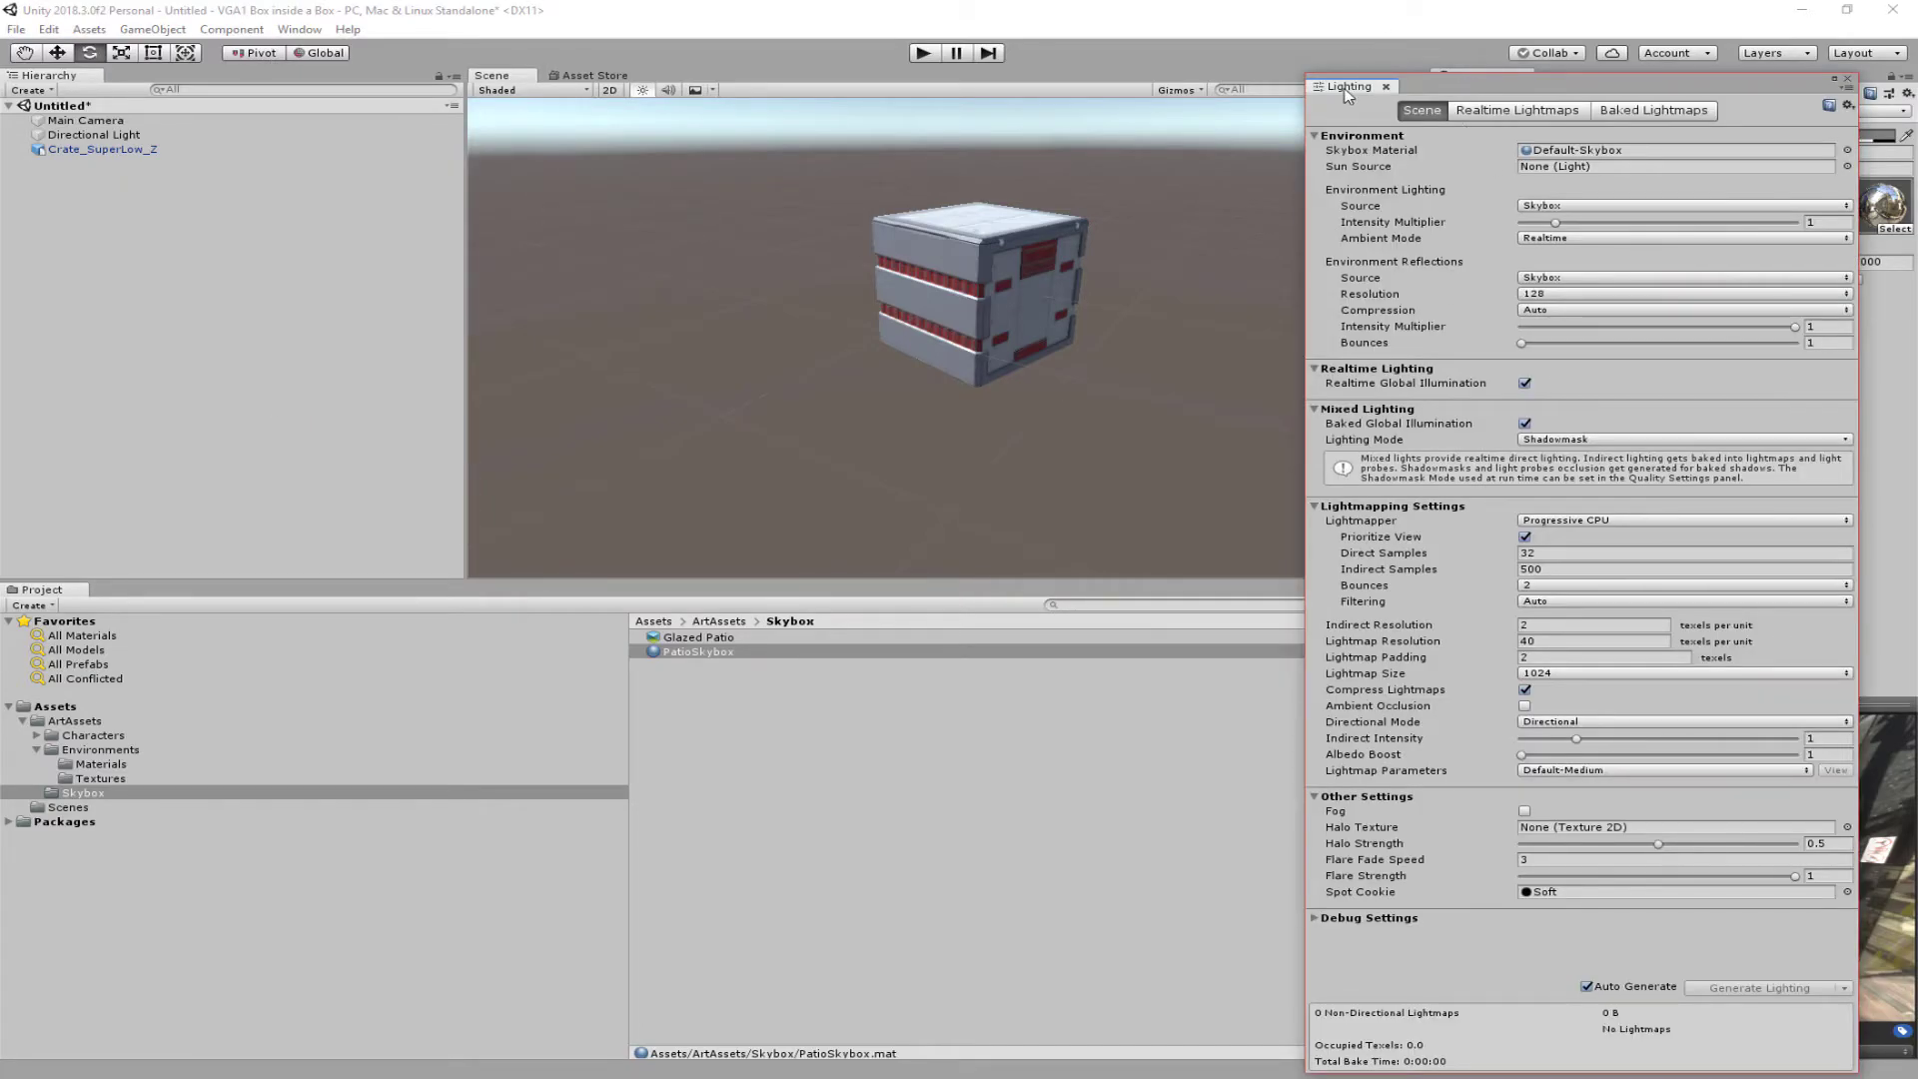
Step: Dock the Lighting window beside the material properties and collapse the material preview
left_click_drag(1348, 87, 1696, 84)
left_click_drag(1373, 90, 1758, 82)
left_click_drag(1384, 87, 1910, 236)
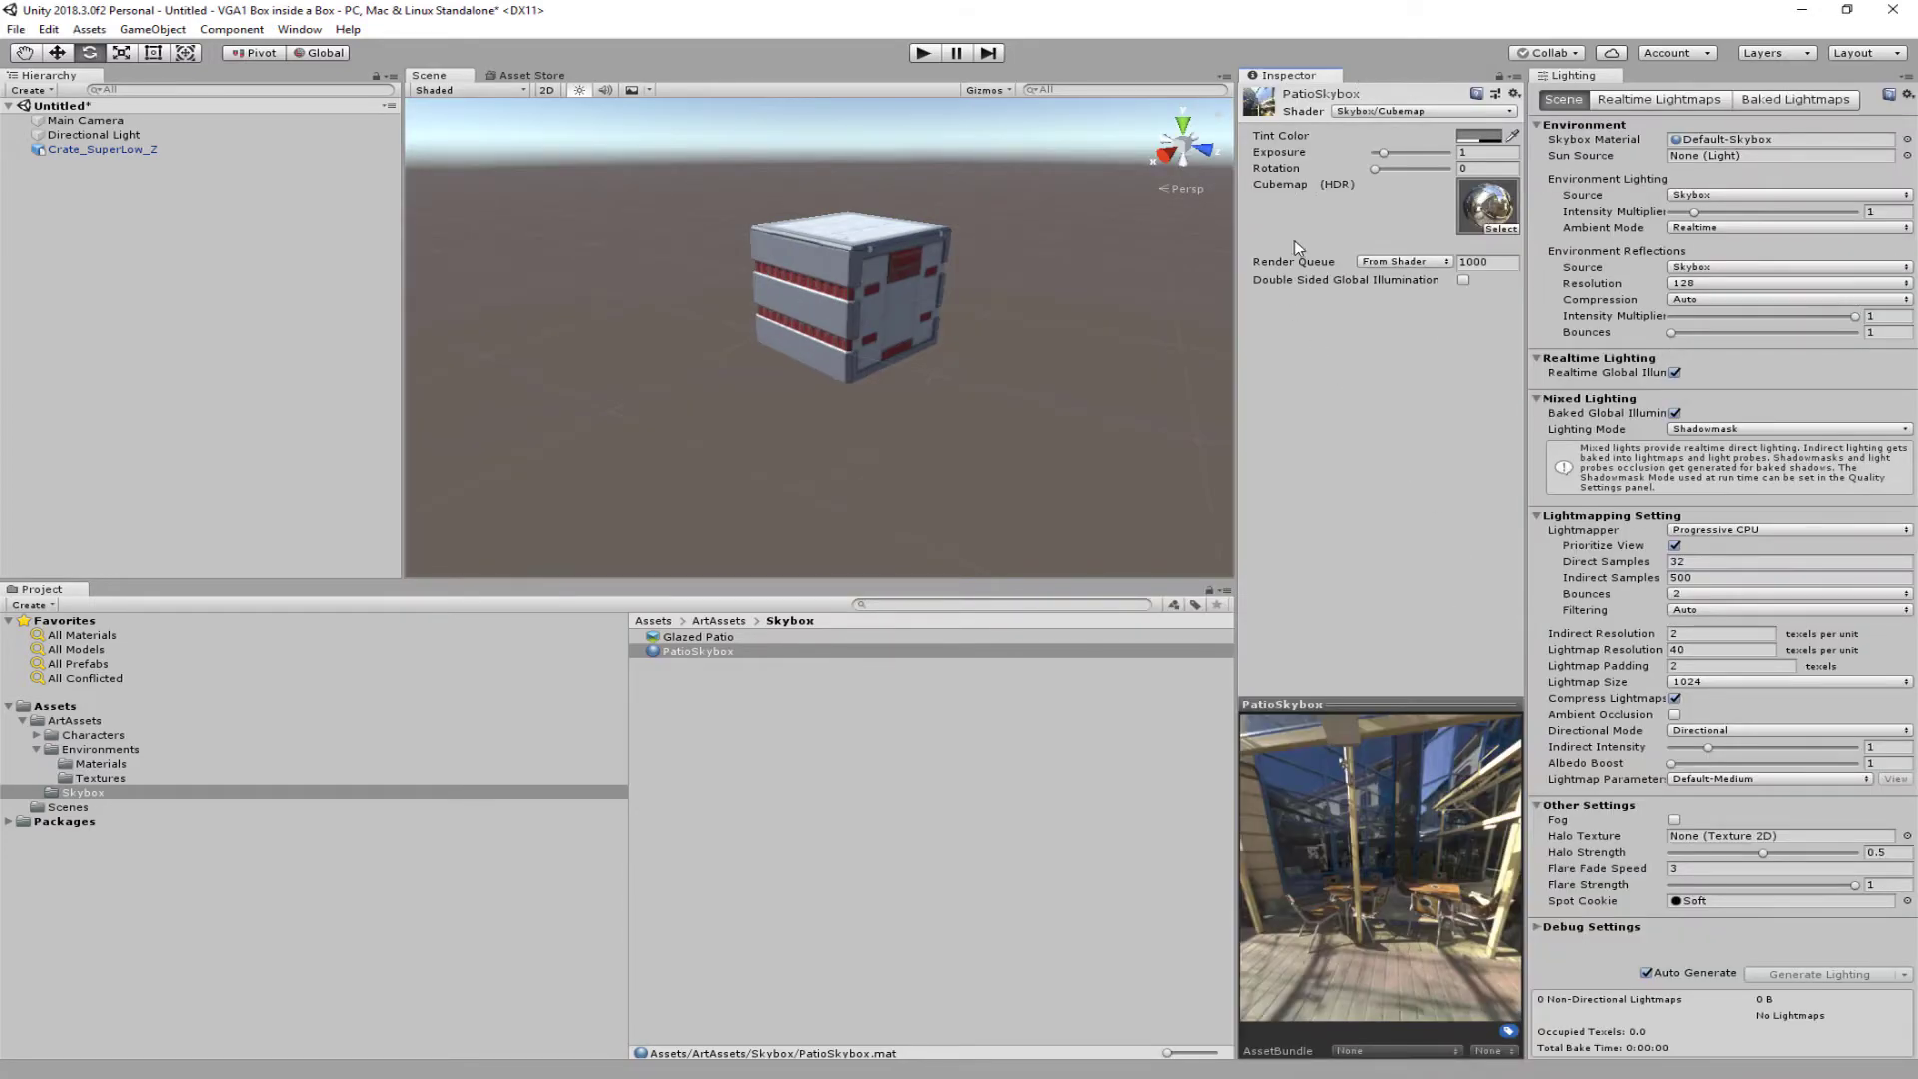
left_click_drag(1395, 704, 1517, 1051)
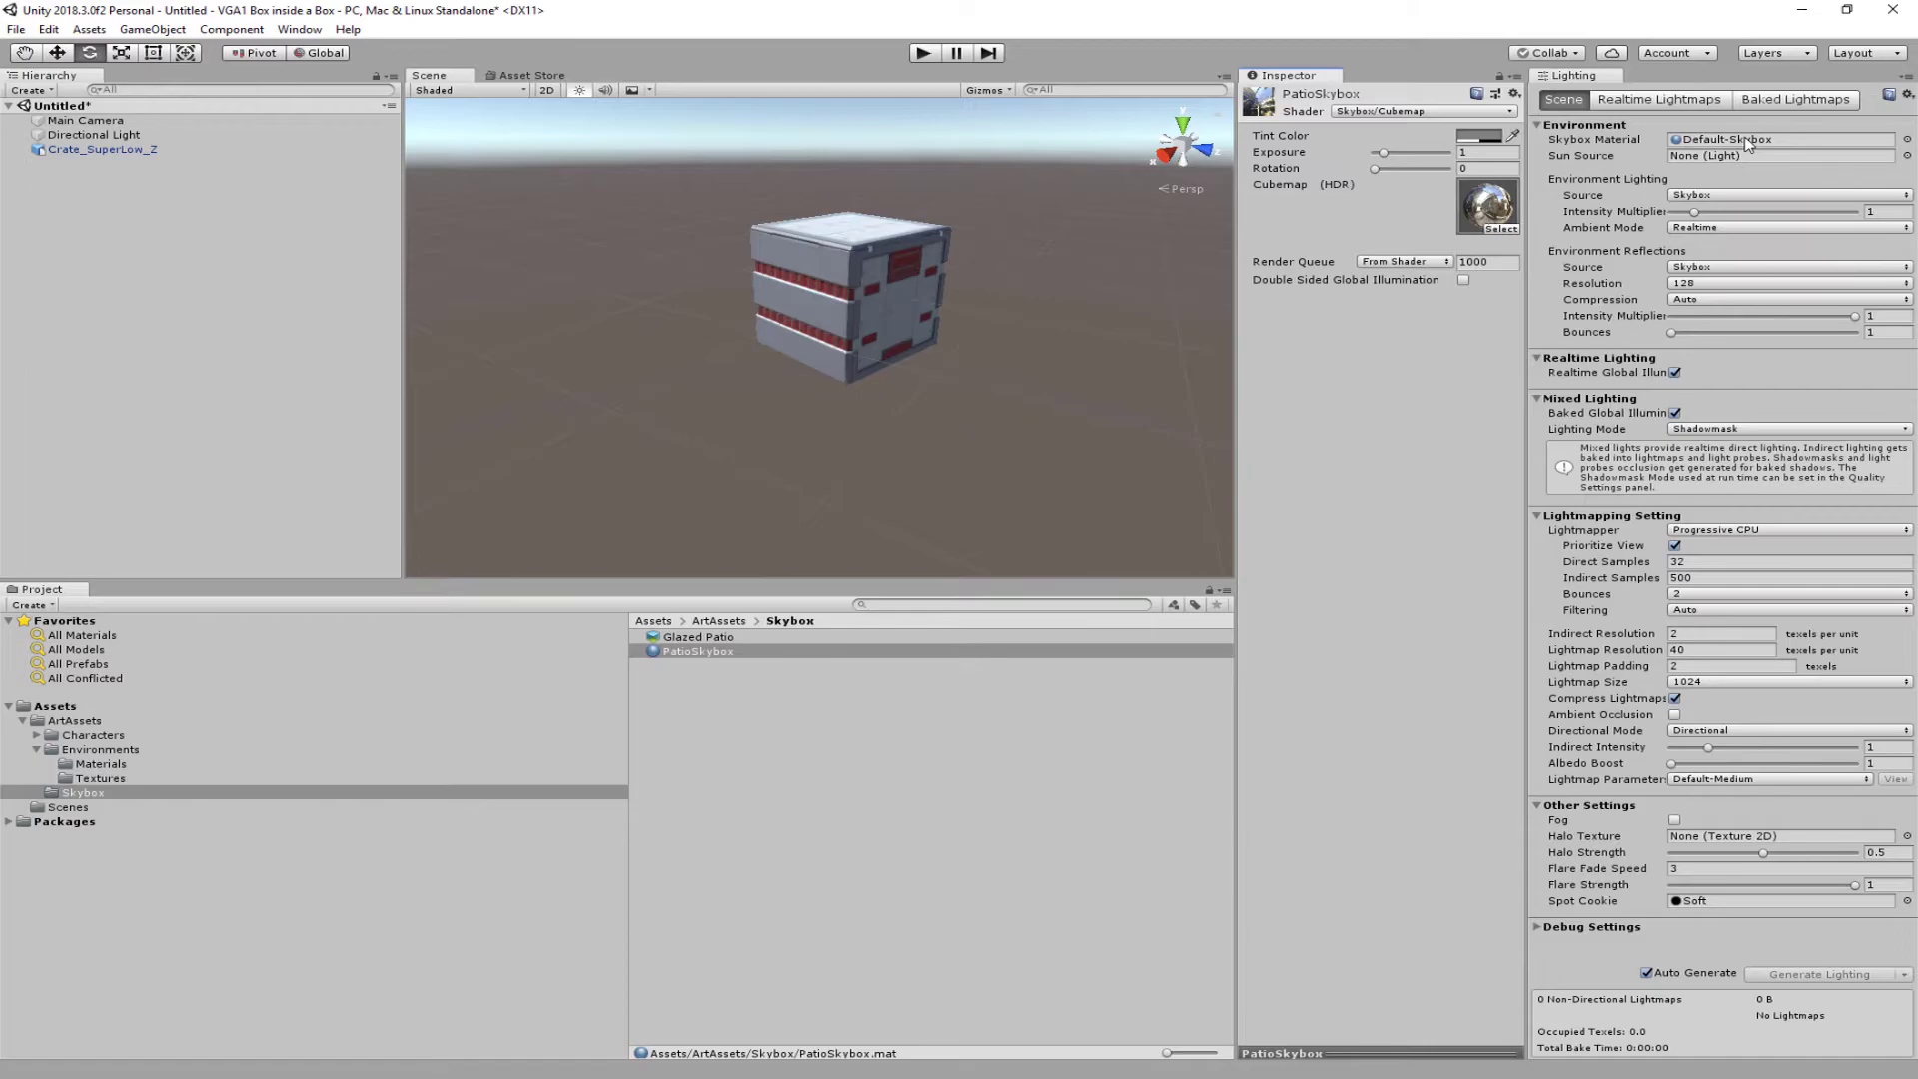
Step: Assign PatioSkybox as the skybox material and frame the crate within the patio
left_click(686, 654)
left_click_drag(687, 655, 1733, 145)
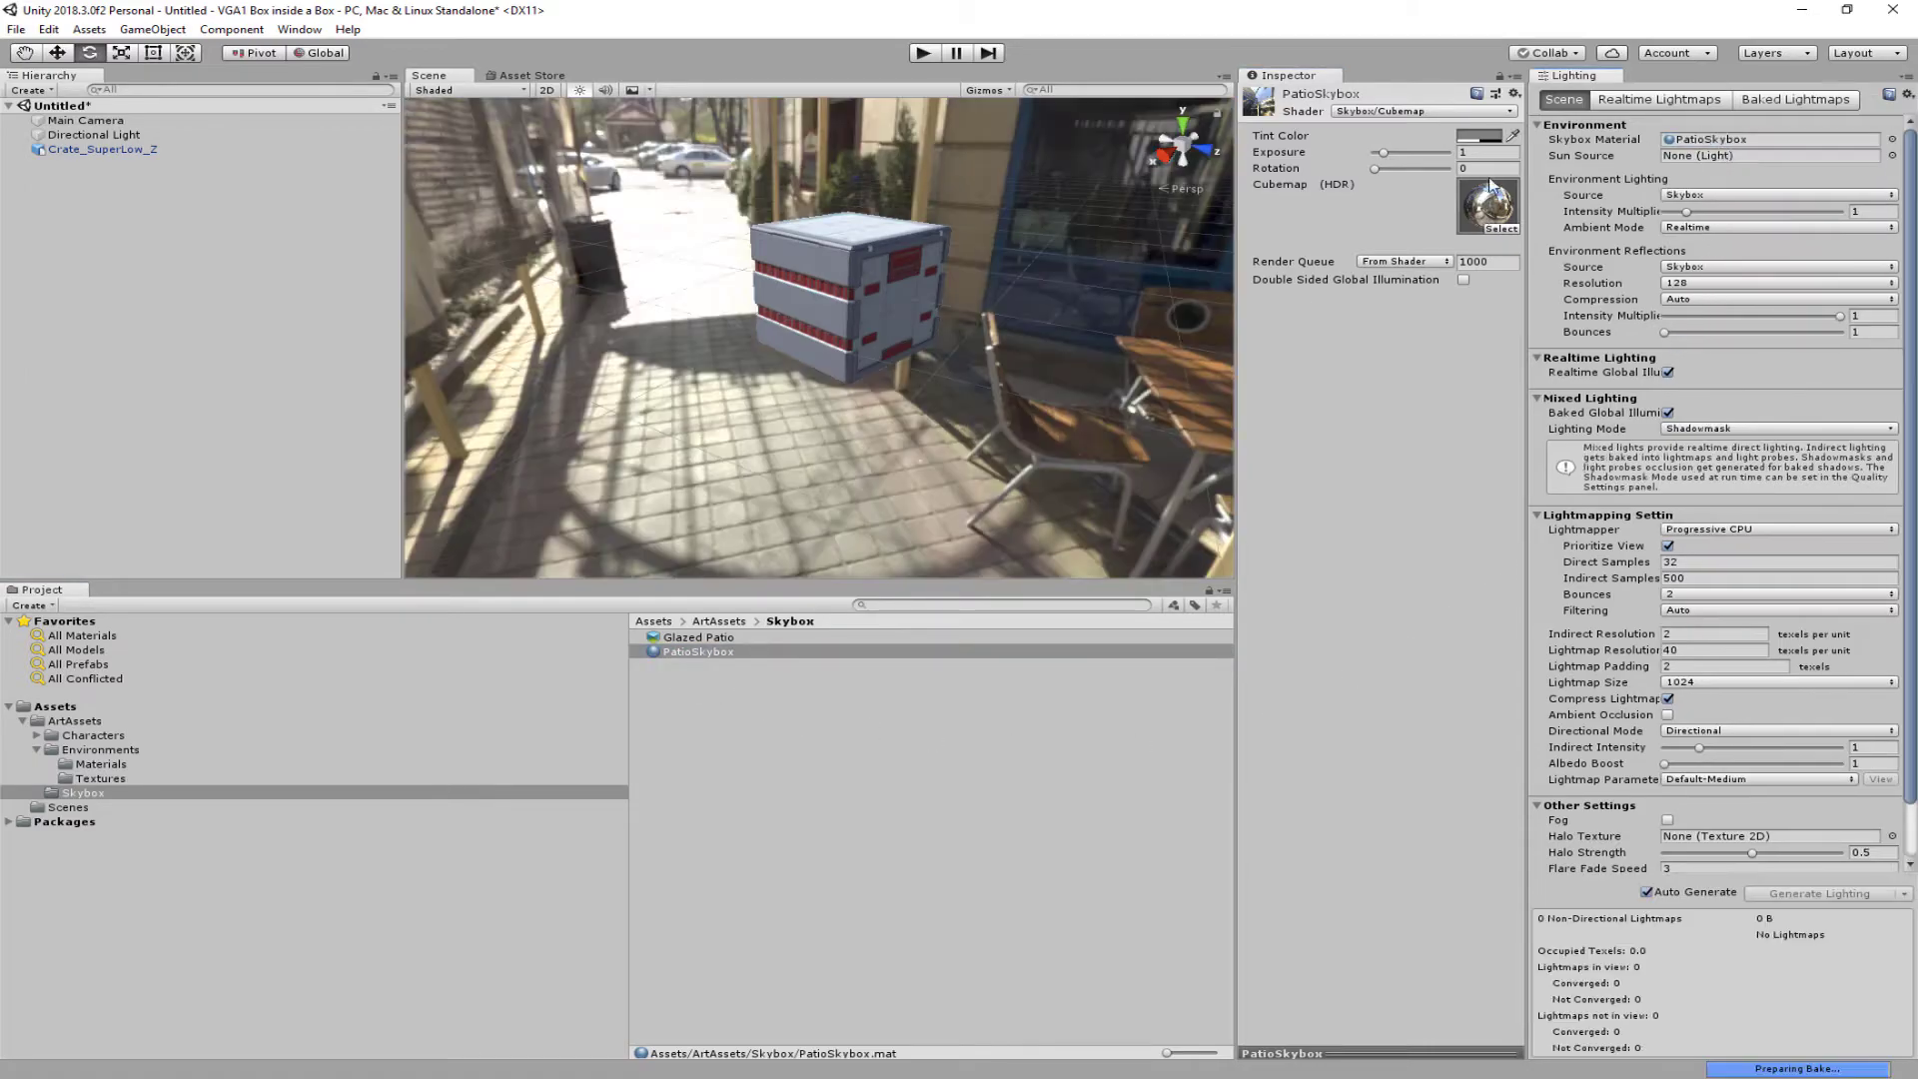
right_click_drag(1067, 352, 984, 321)
middle_click_drag(1005, 275, 954, 316)
scroll(967, 256, "up", 5)
right_click_drag(953, 316, 1074, 255)
Step: Set the Lighting Sun Source to the scene's Directional Light
left_click(1786, 156)
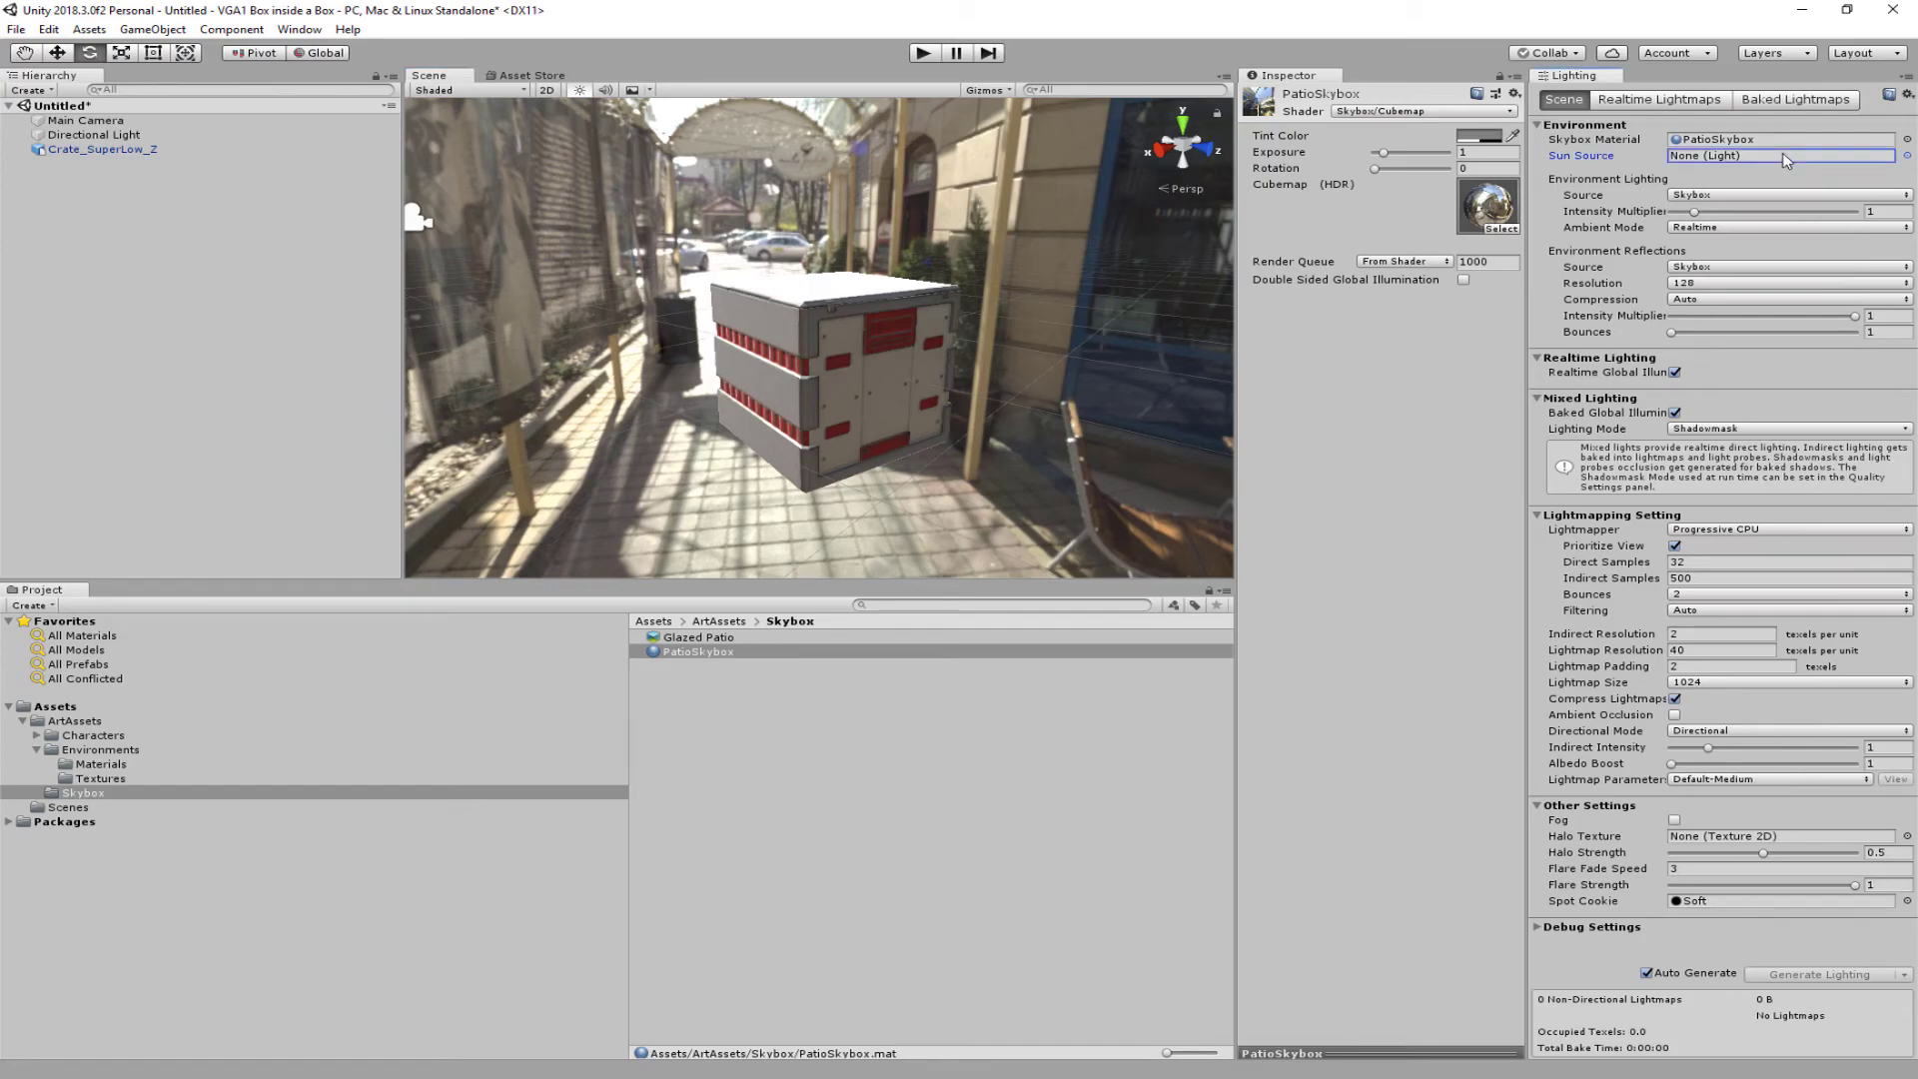
left_click(1907, 157)
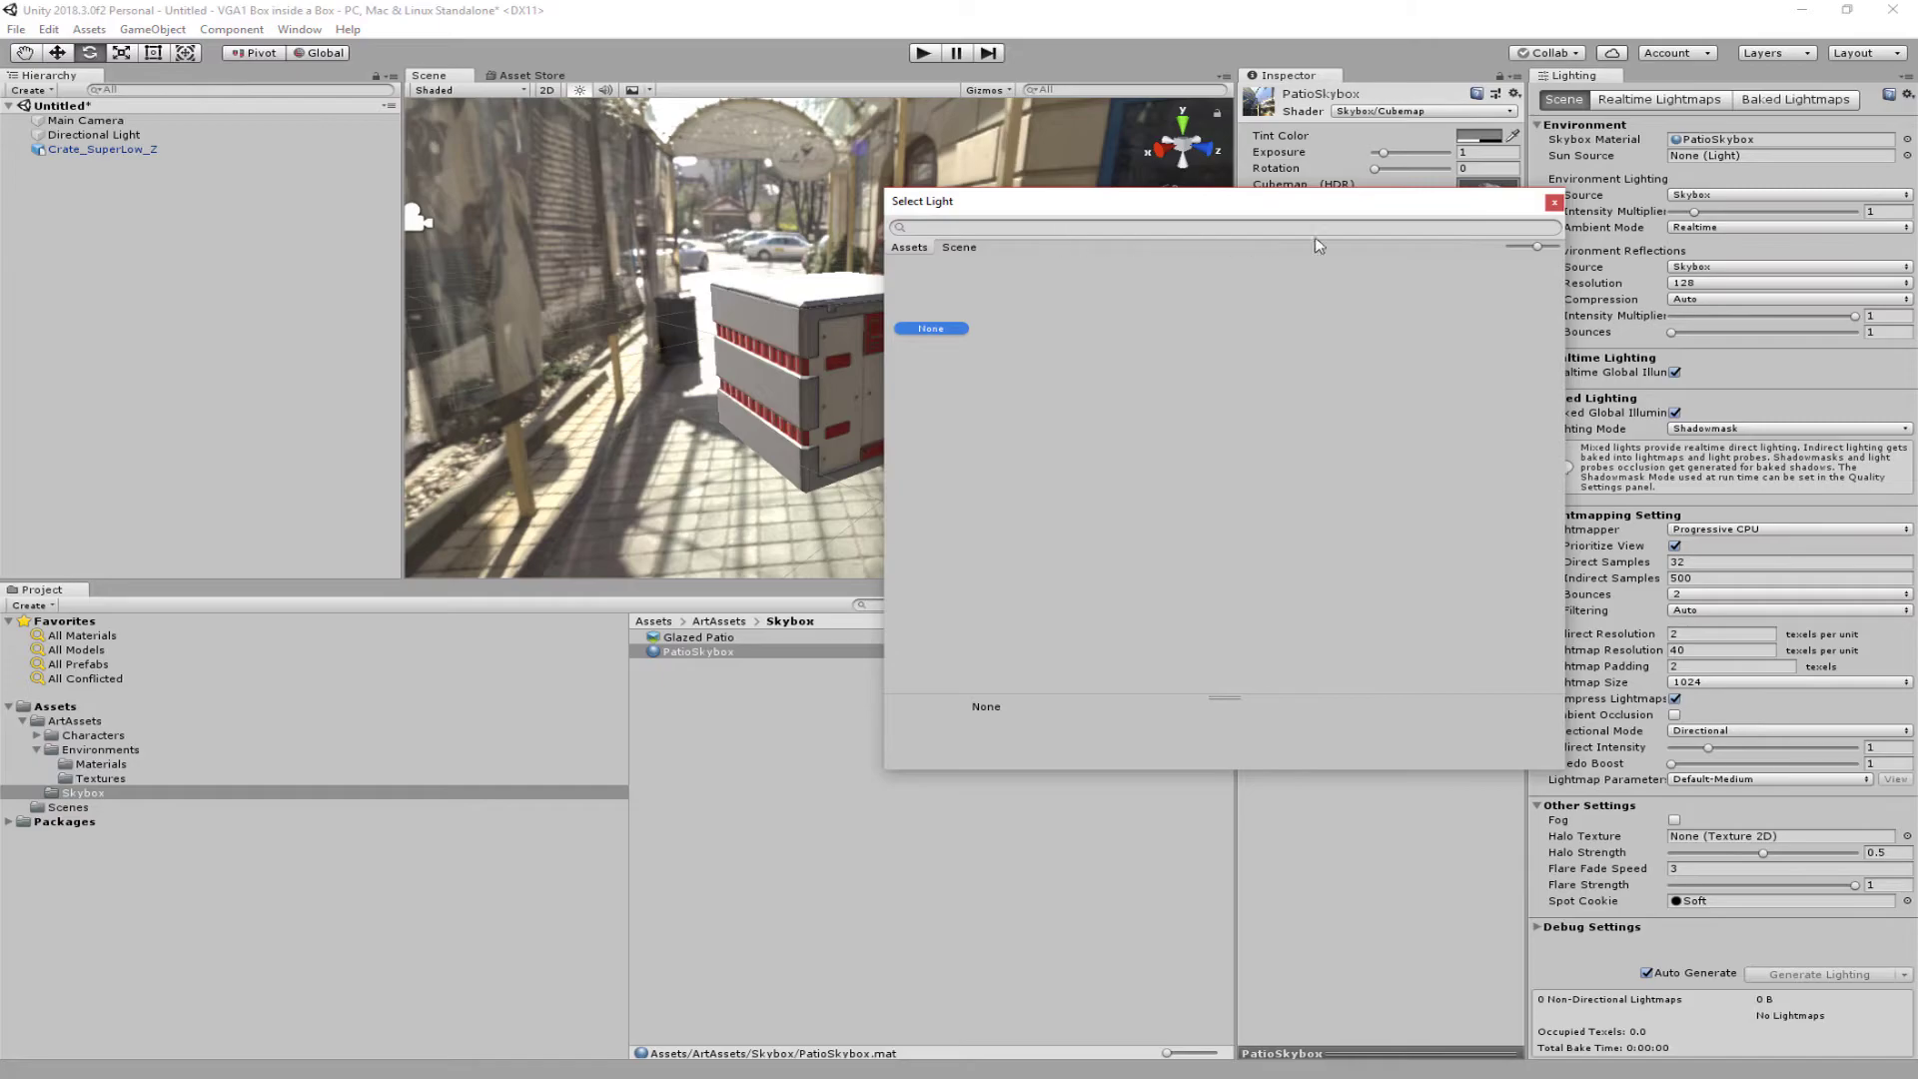
left_click(1554, 202)
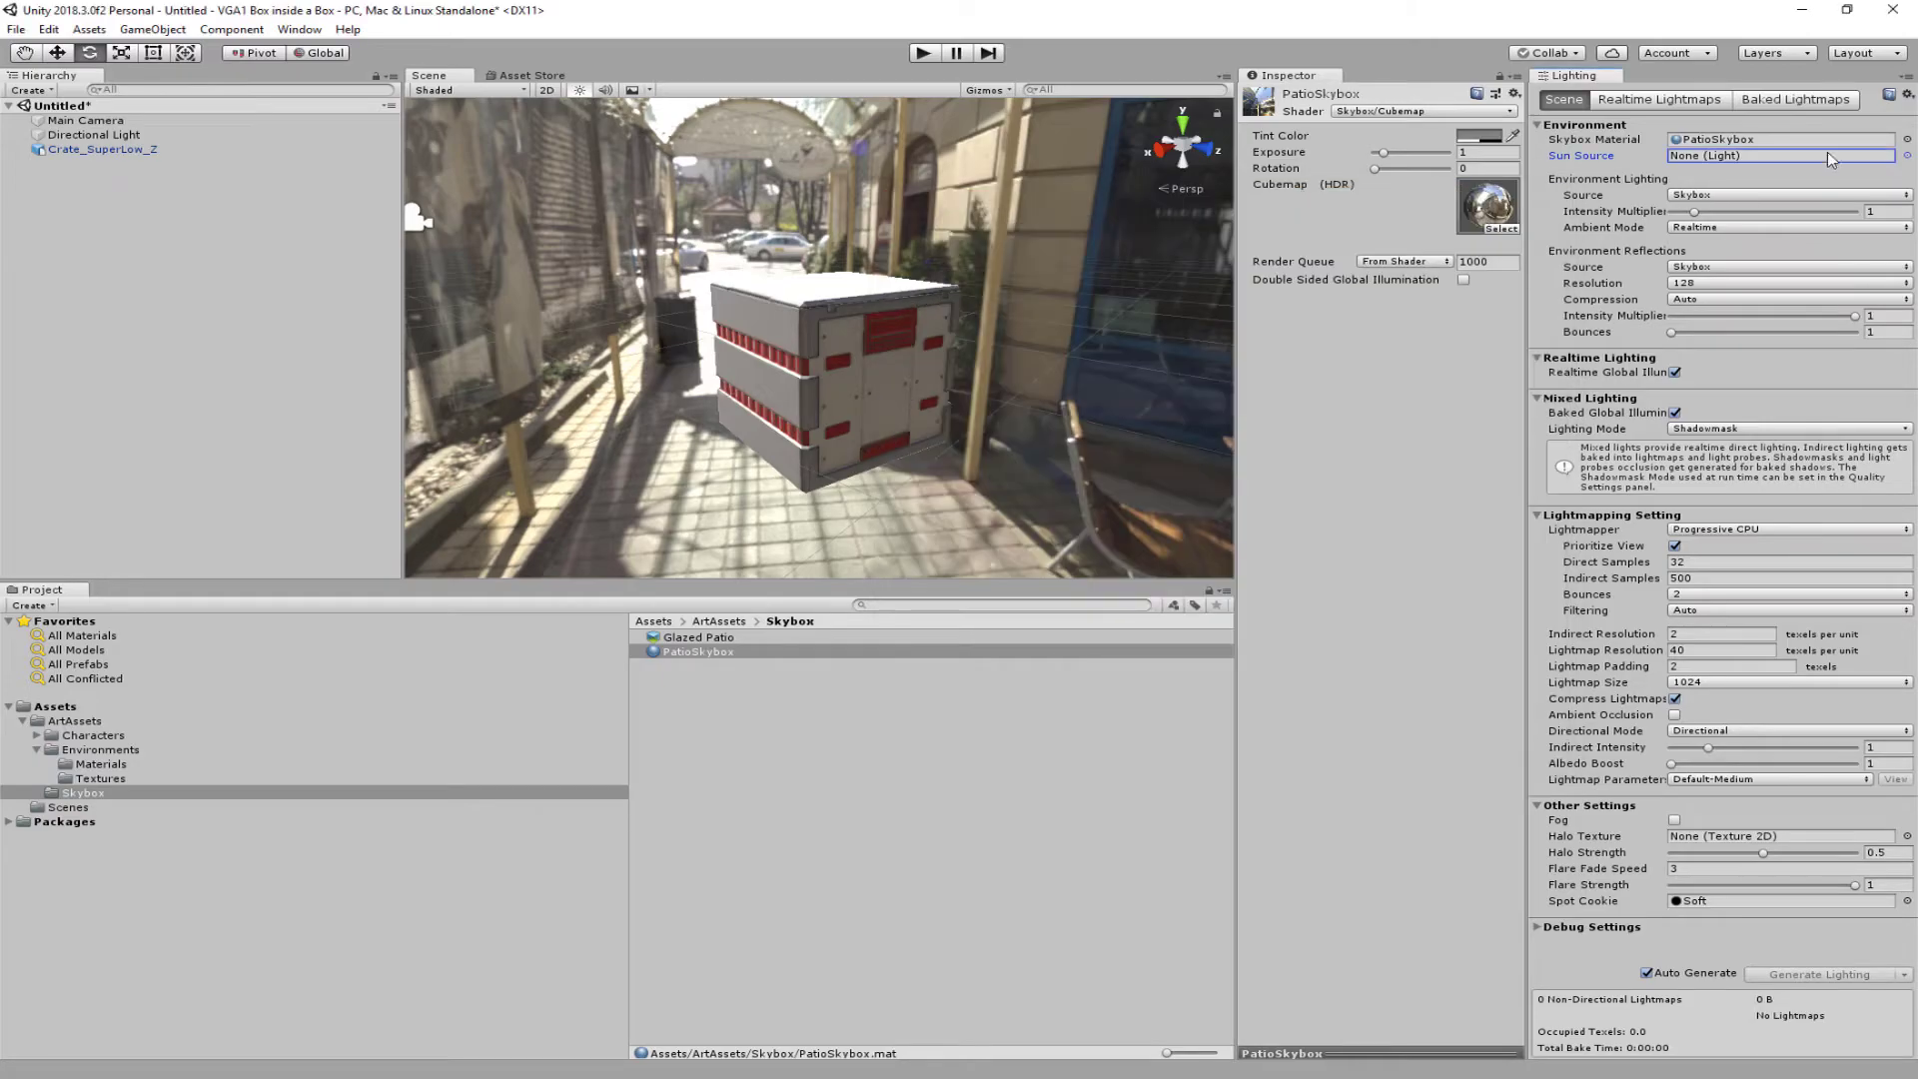
left_click(1907, 156)
left_click(957, 248)
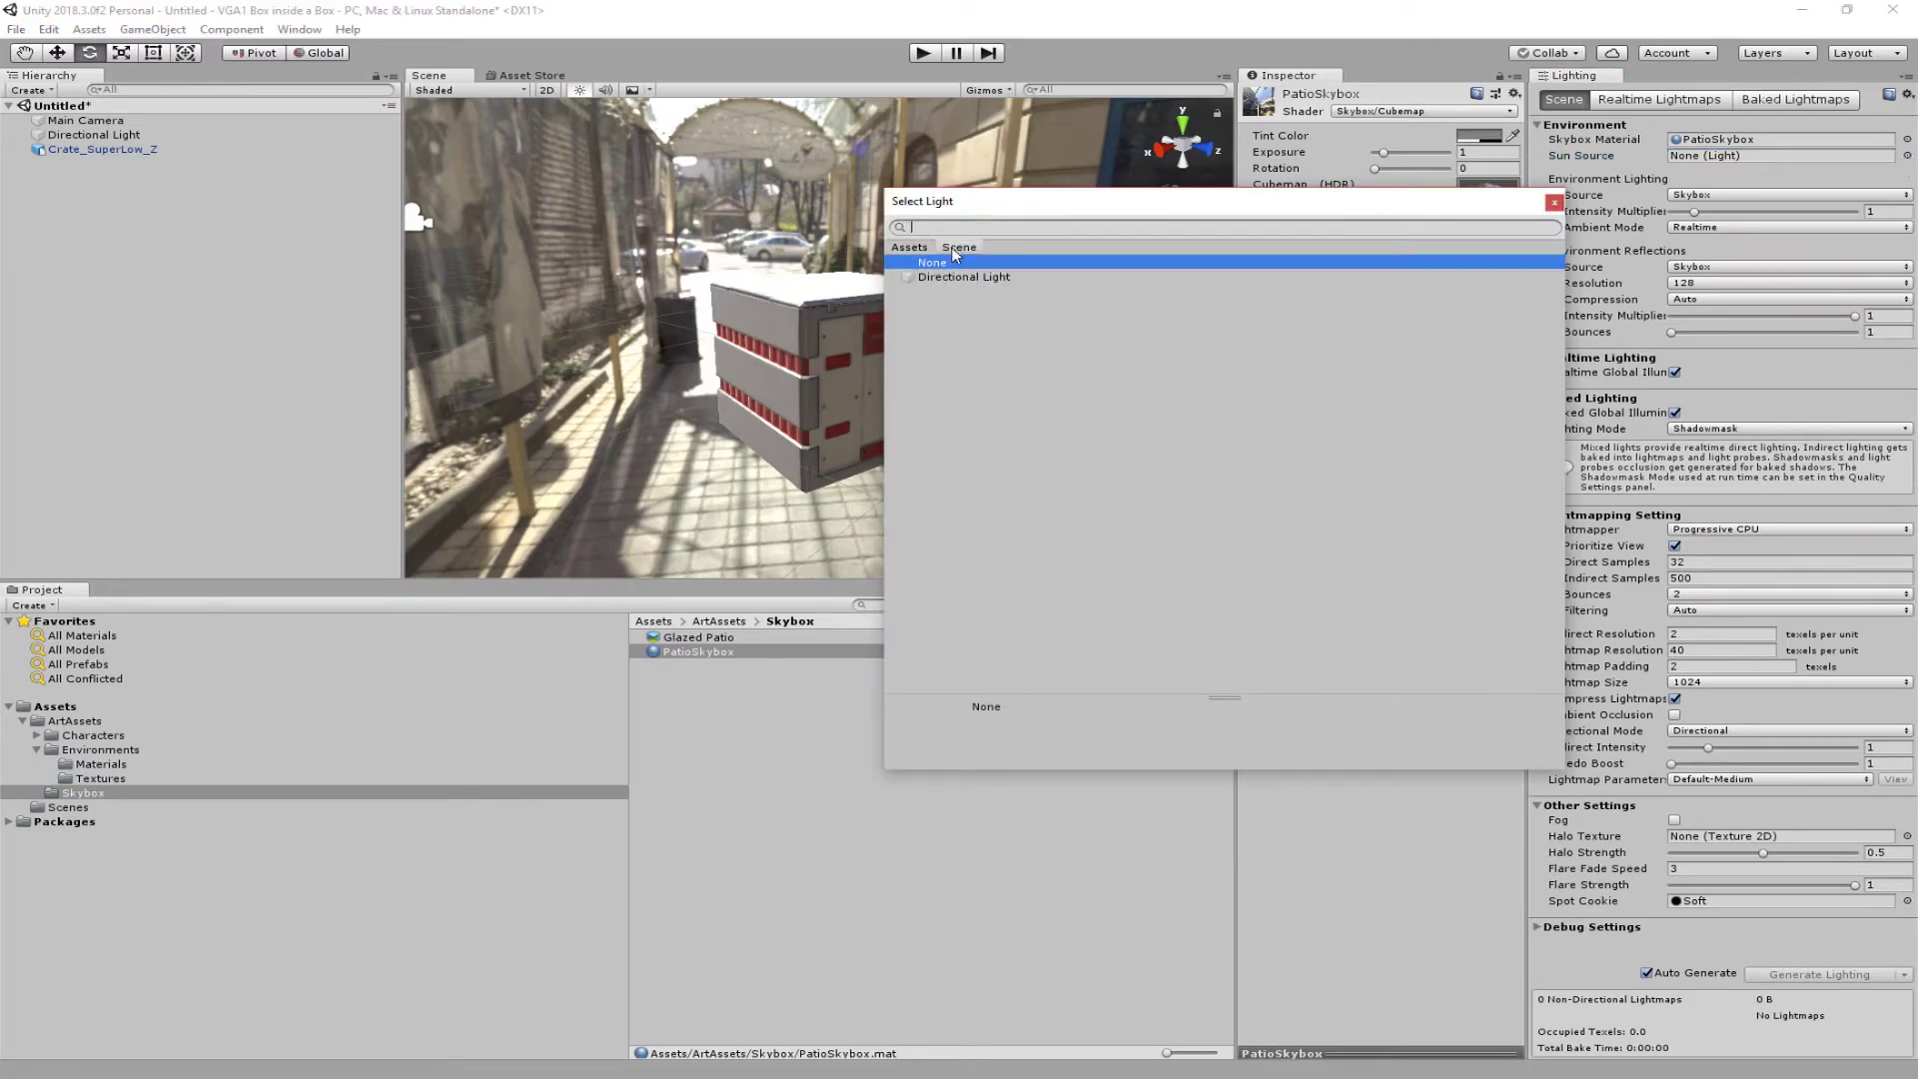
left_click(947, 279)
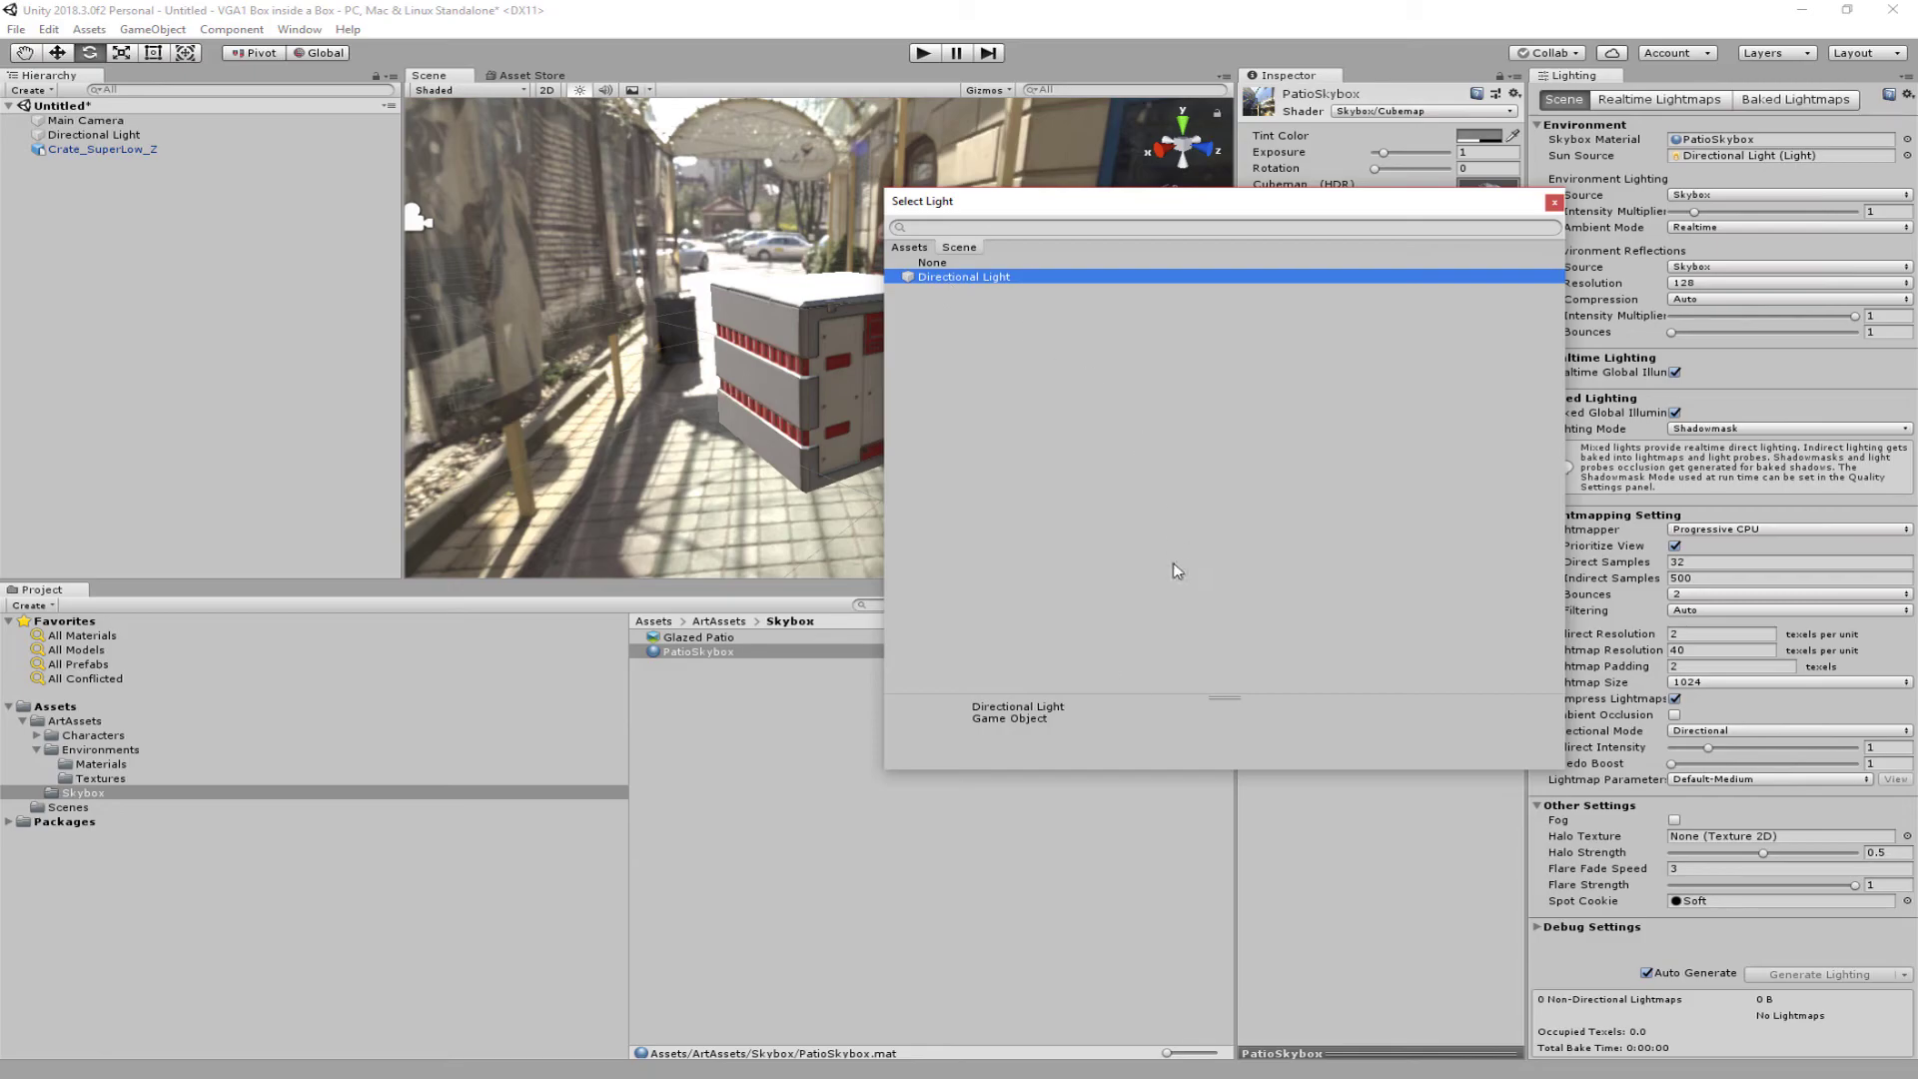
left_click(1554, 203)
mouse_move(1029, 350)
left_mouse_down()
mouse_move(1094, 493)
mouse_move(1049, 327)
left_mouse_up()
middle_click_drag(999, 225, 992, 321)
scroll(992, 322, "down", 4)
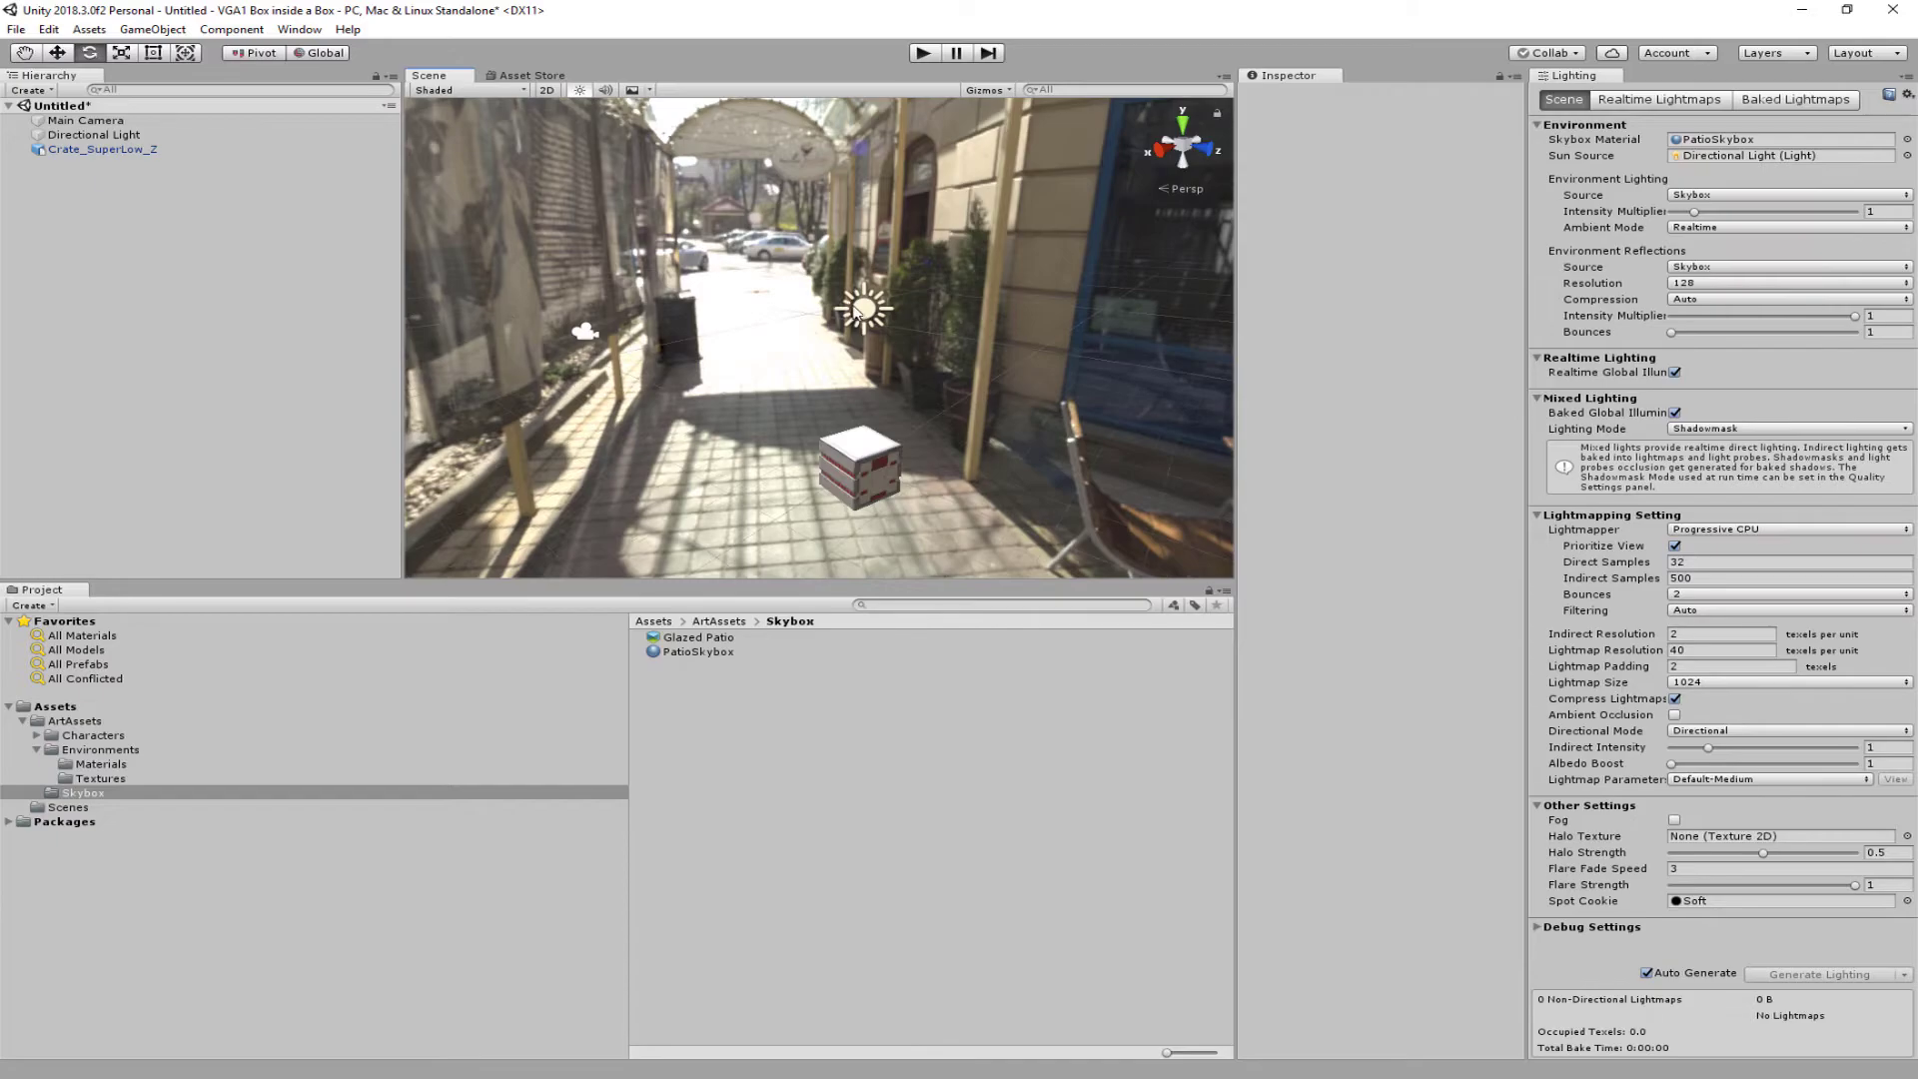
Step: Select the Directional Light and rotate it to rotation Y 44.245 to change the sun direction
left_click(859, 300)
left_click_drag(1039, 410, 929, 350, "alt")
scroll(905, 346, "up", 4)
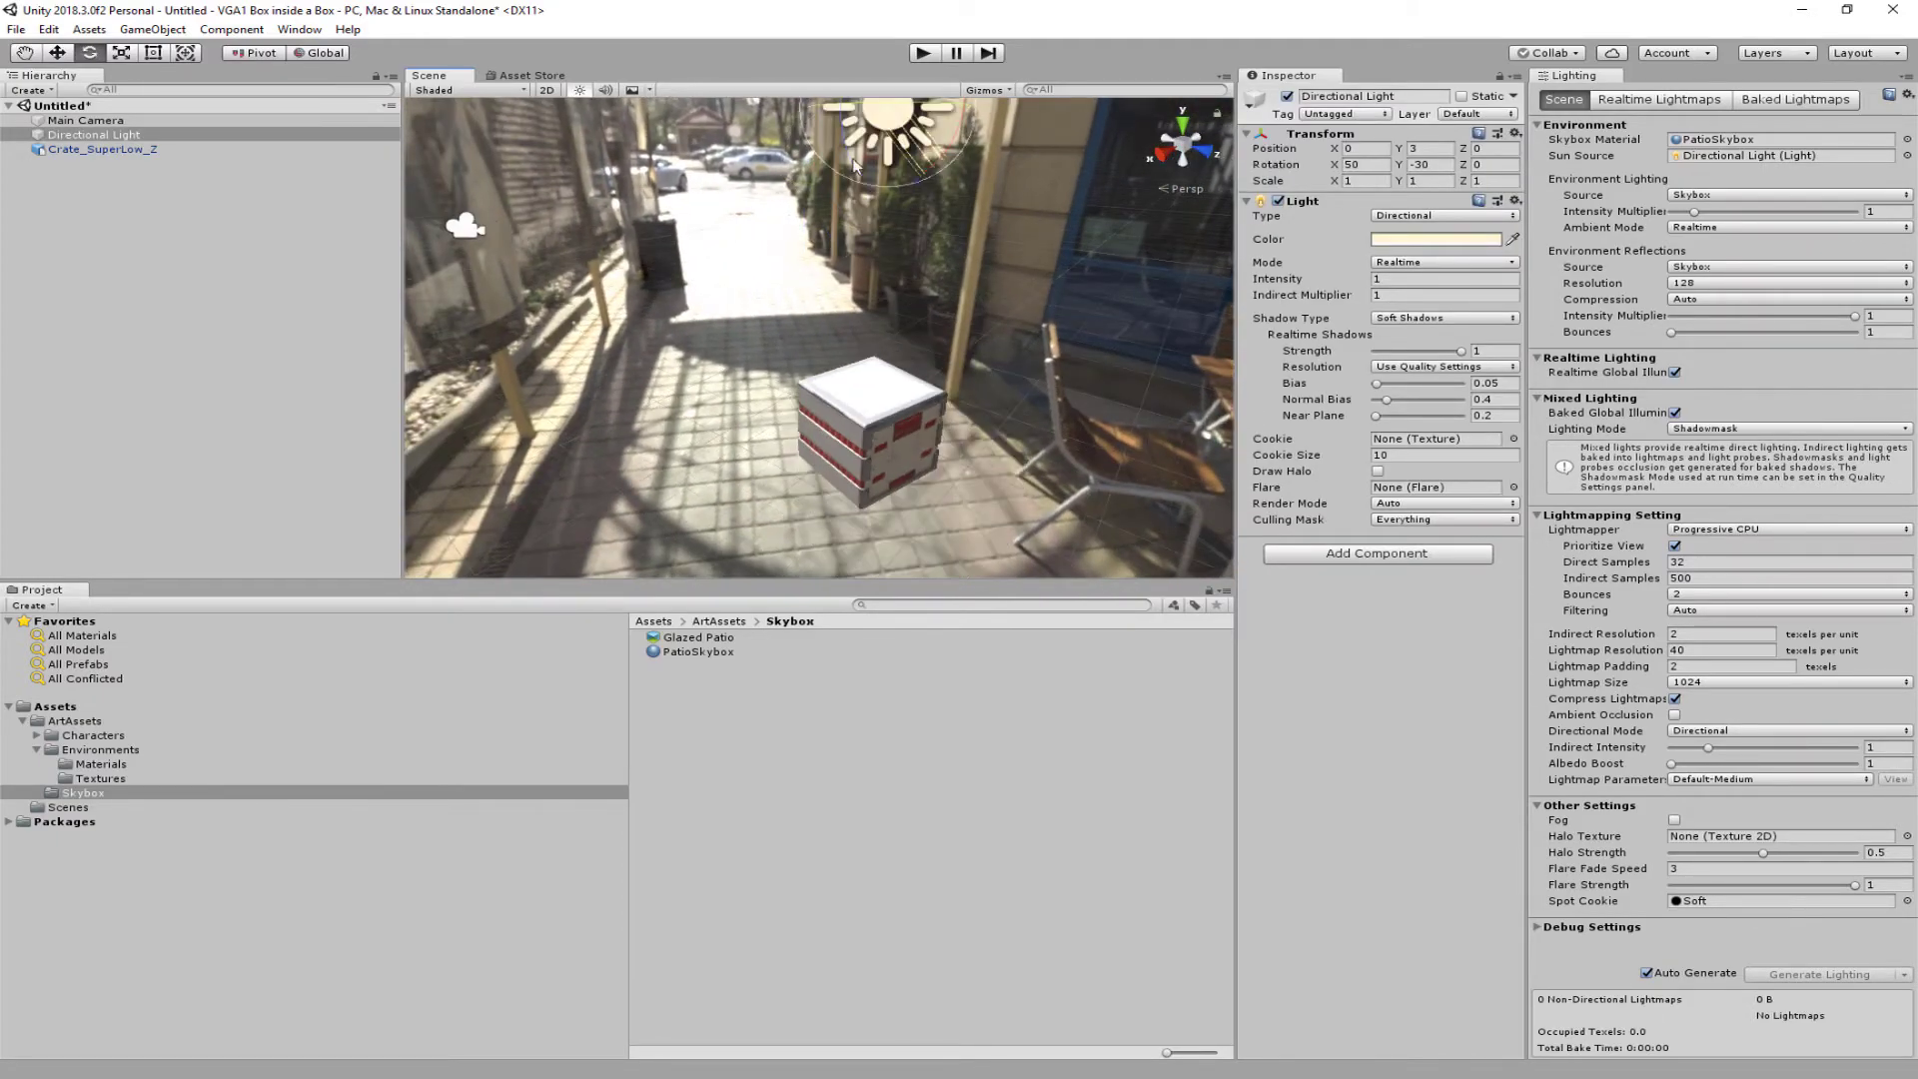
left_click_drag(776, 222, 1799, 125, "alt")
scroll(847, 302, "down", 4)
left_click_drag(847, 300, 1019, 308, "alt")
right_click_drag(1019, 308, 1011, 365)
left_click_drag(902, 284, 705, 315)
right_click_drag(1065, 335, 957, 315)
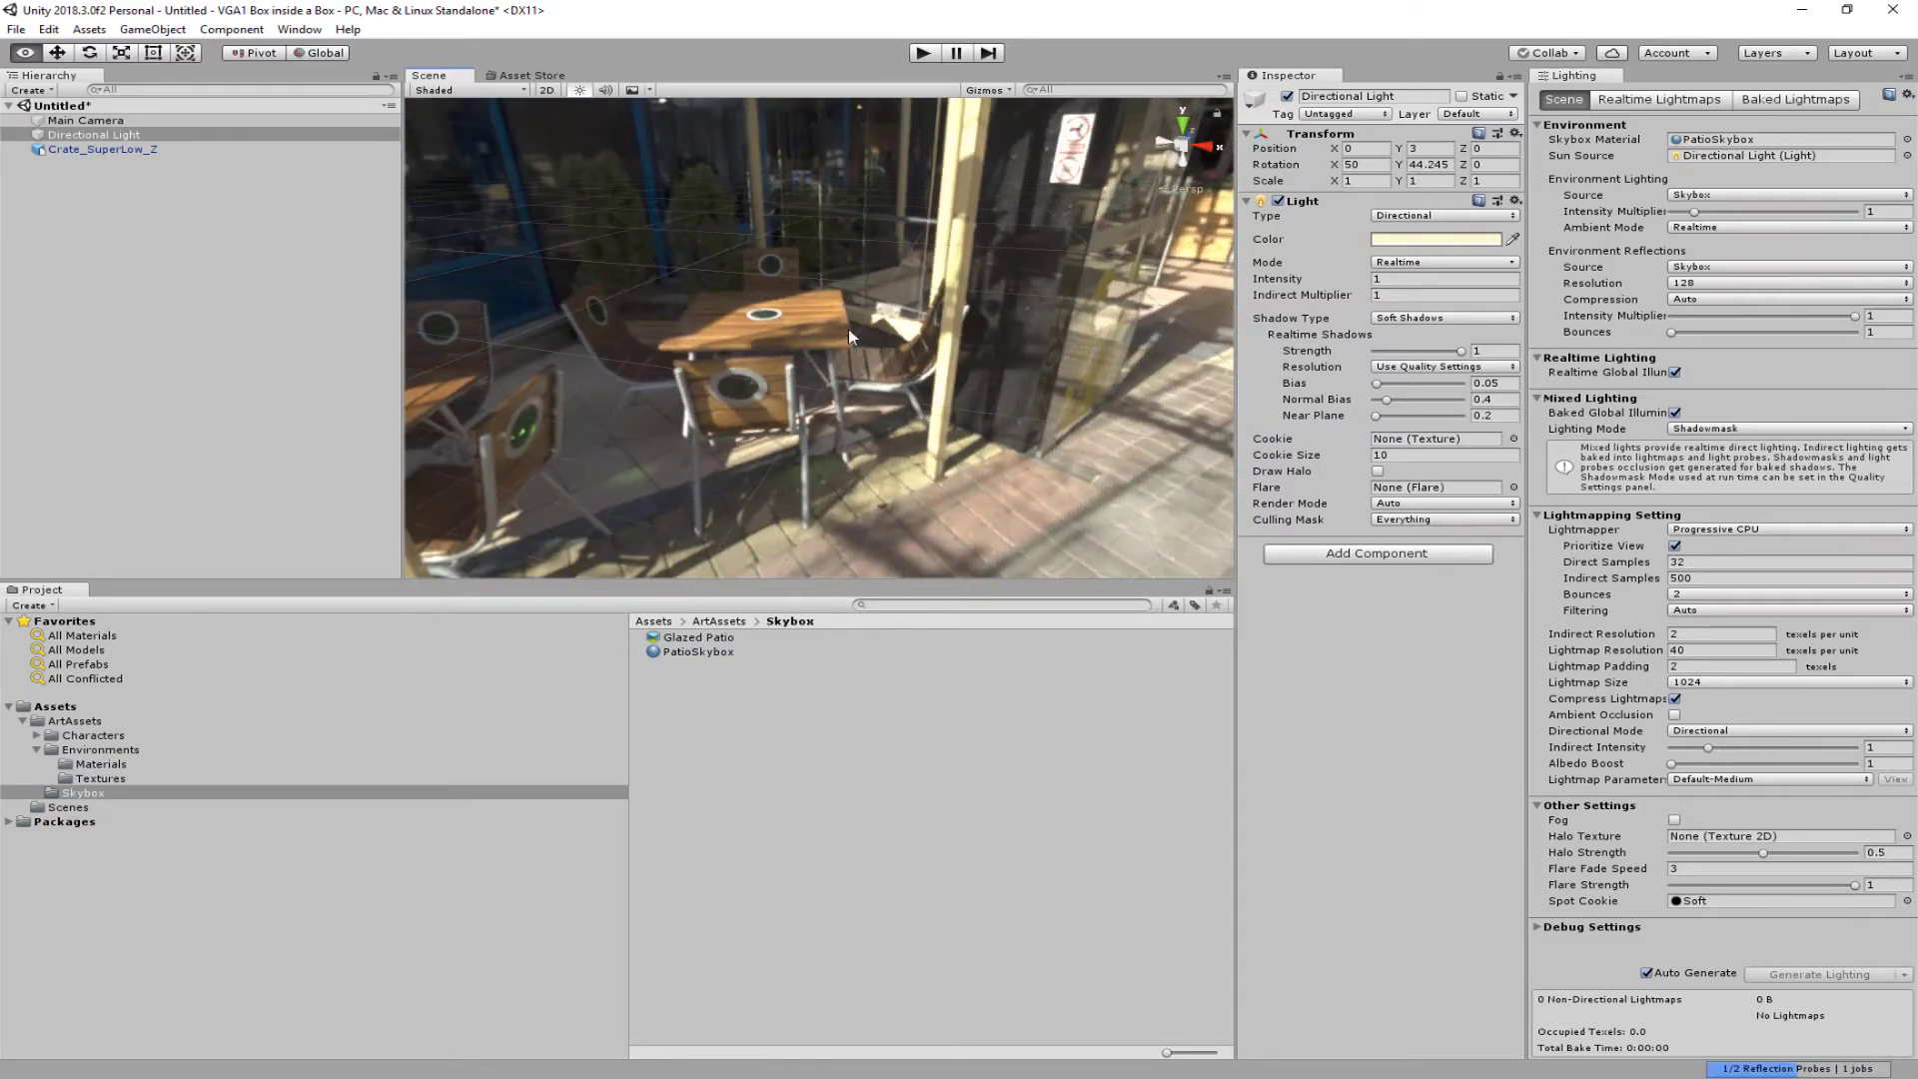
middle_click_drag(957, 314, 796, 297)
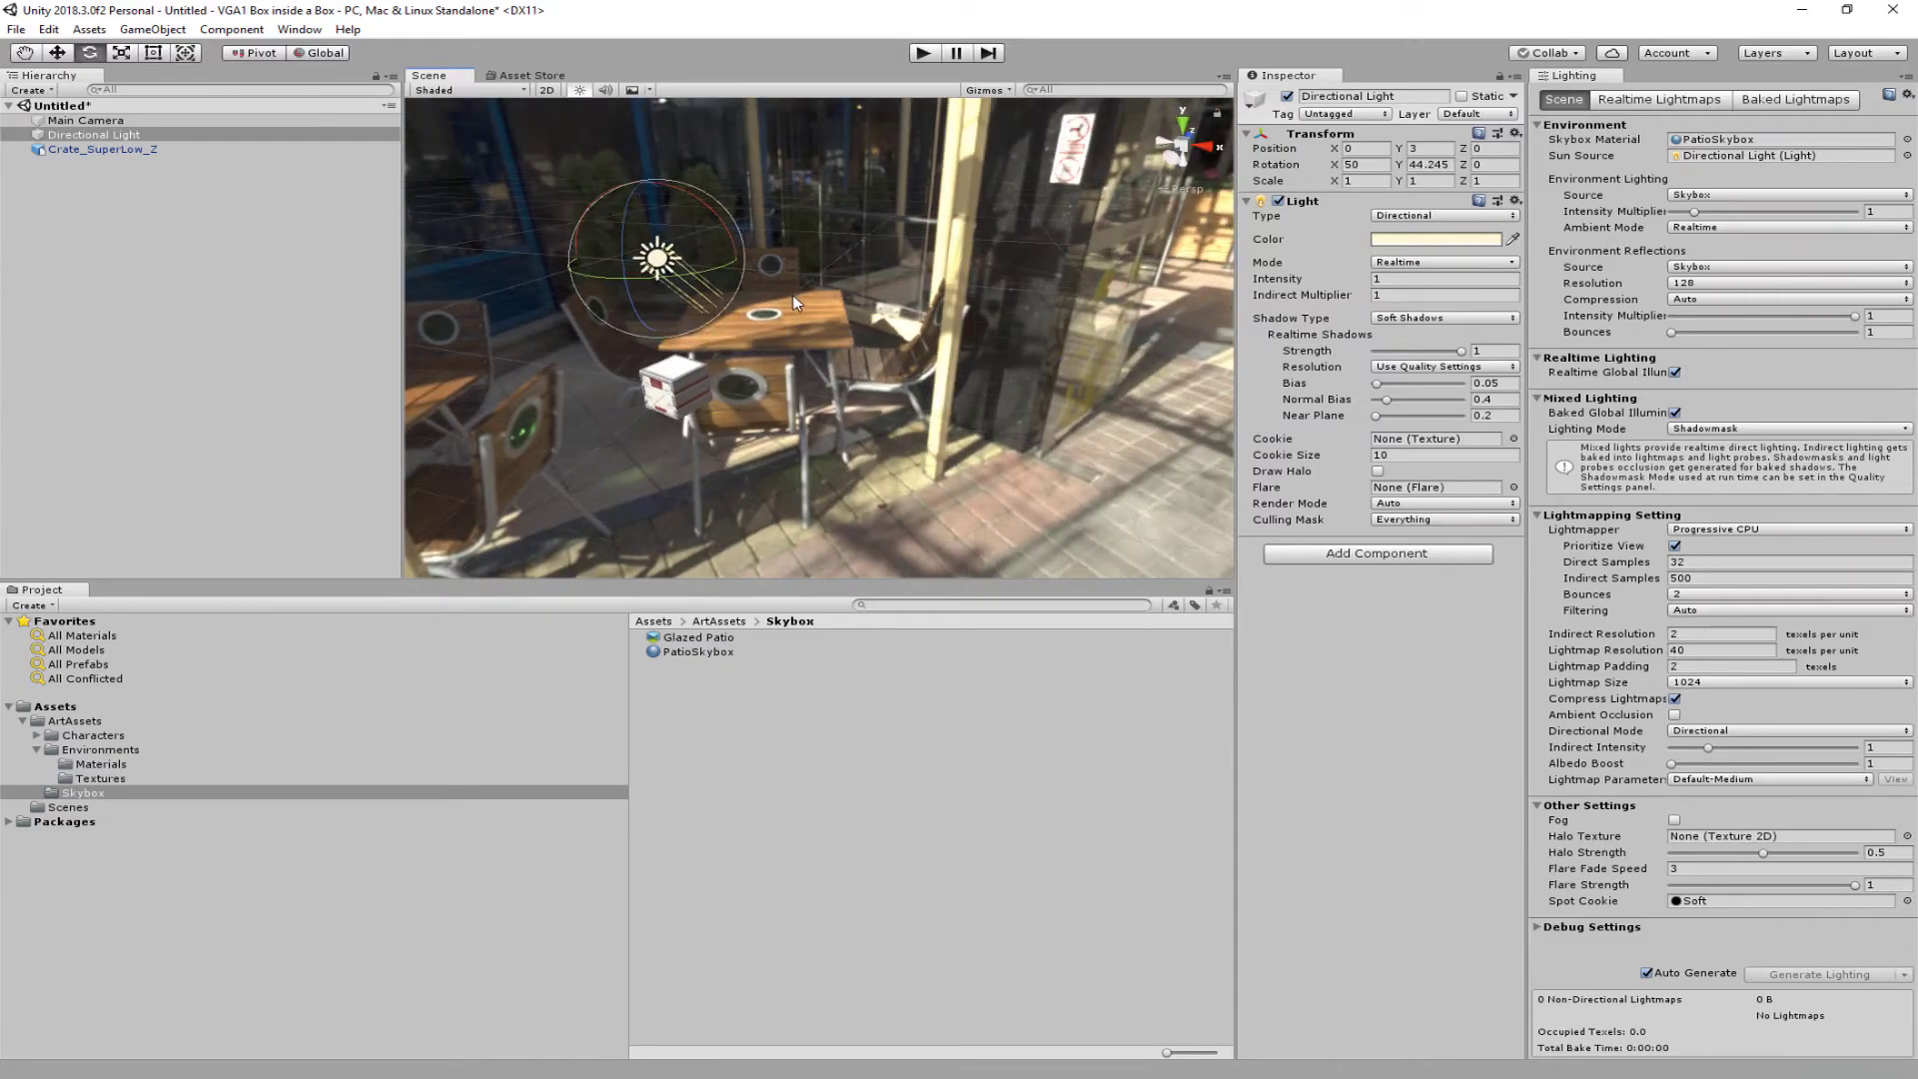
Step: Raise the Directional Light to Position Y 5.29 and reframe the crate
key("w")
left_click_drag(646, 226, 672, 185)
right_click_drag(763, 338, 914, 345)
middle_click_drag(914, 345, 908, 303)
scroll(907, 304, "up", 4)
scroll(814, 304, "up", 4)
scroll(807, 267, "down", 7)
mouse_move(788, 248)
middle_mouse_down()
mouse_move(808, 267)
mouse_move(794, 243)
middle_mouse_up()
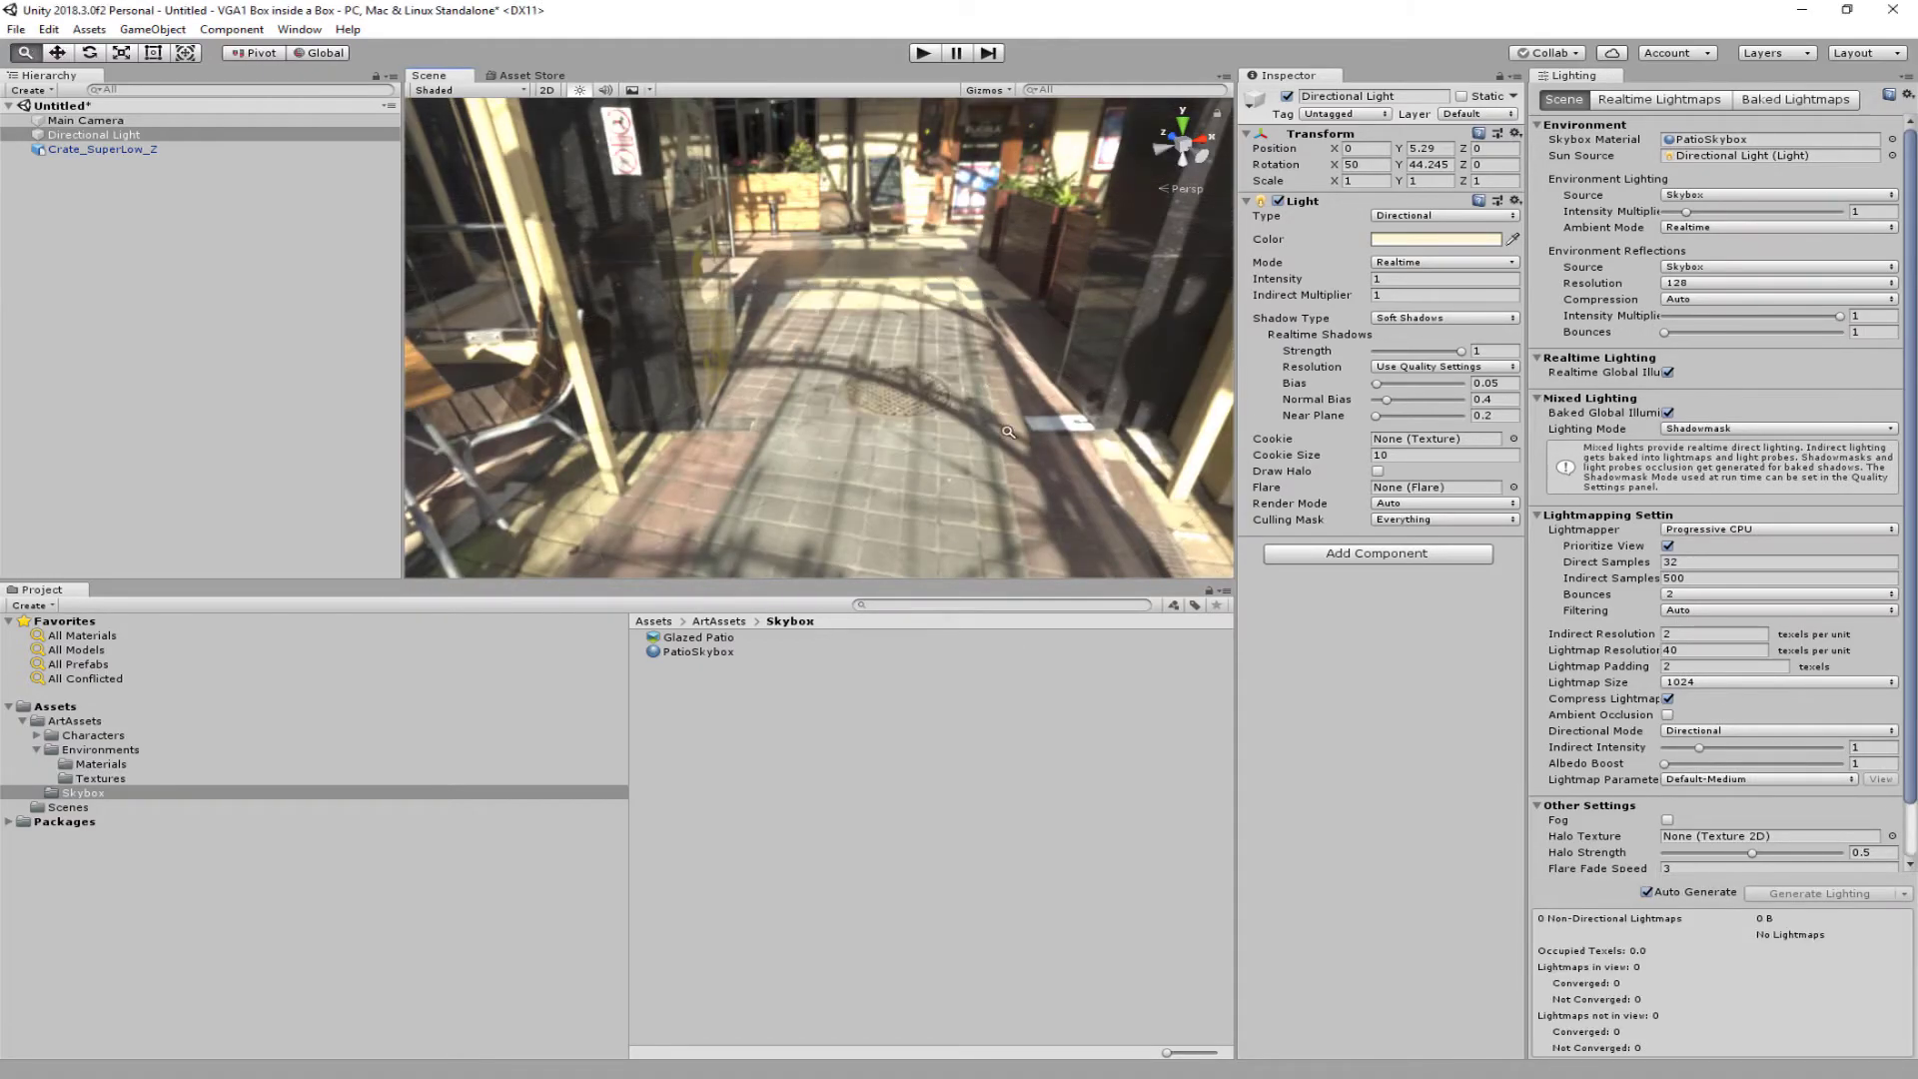
right_click_drag(1011, 438, 1034, 302, "alt")
Step: Rotate the crate around its vertical axis to rotation Y -172.26
left_click(1034, 301)
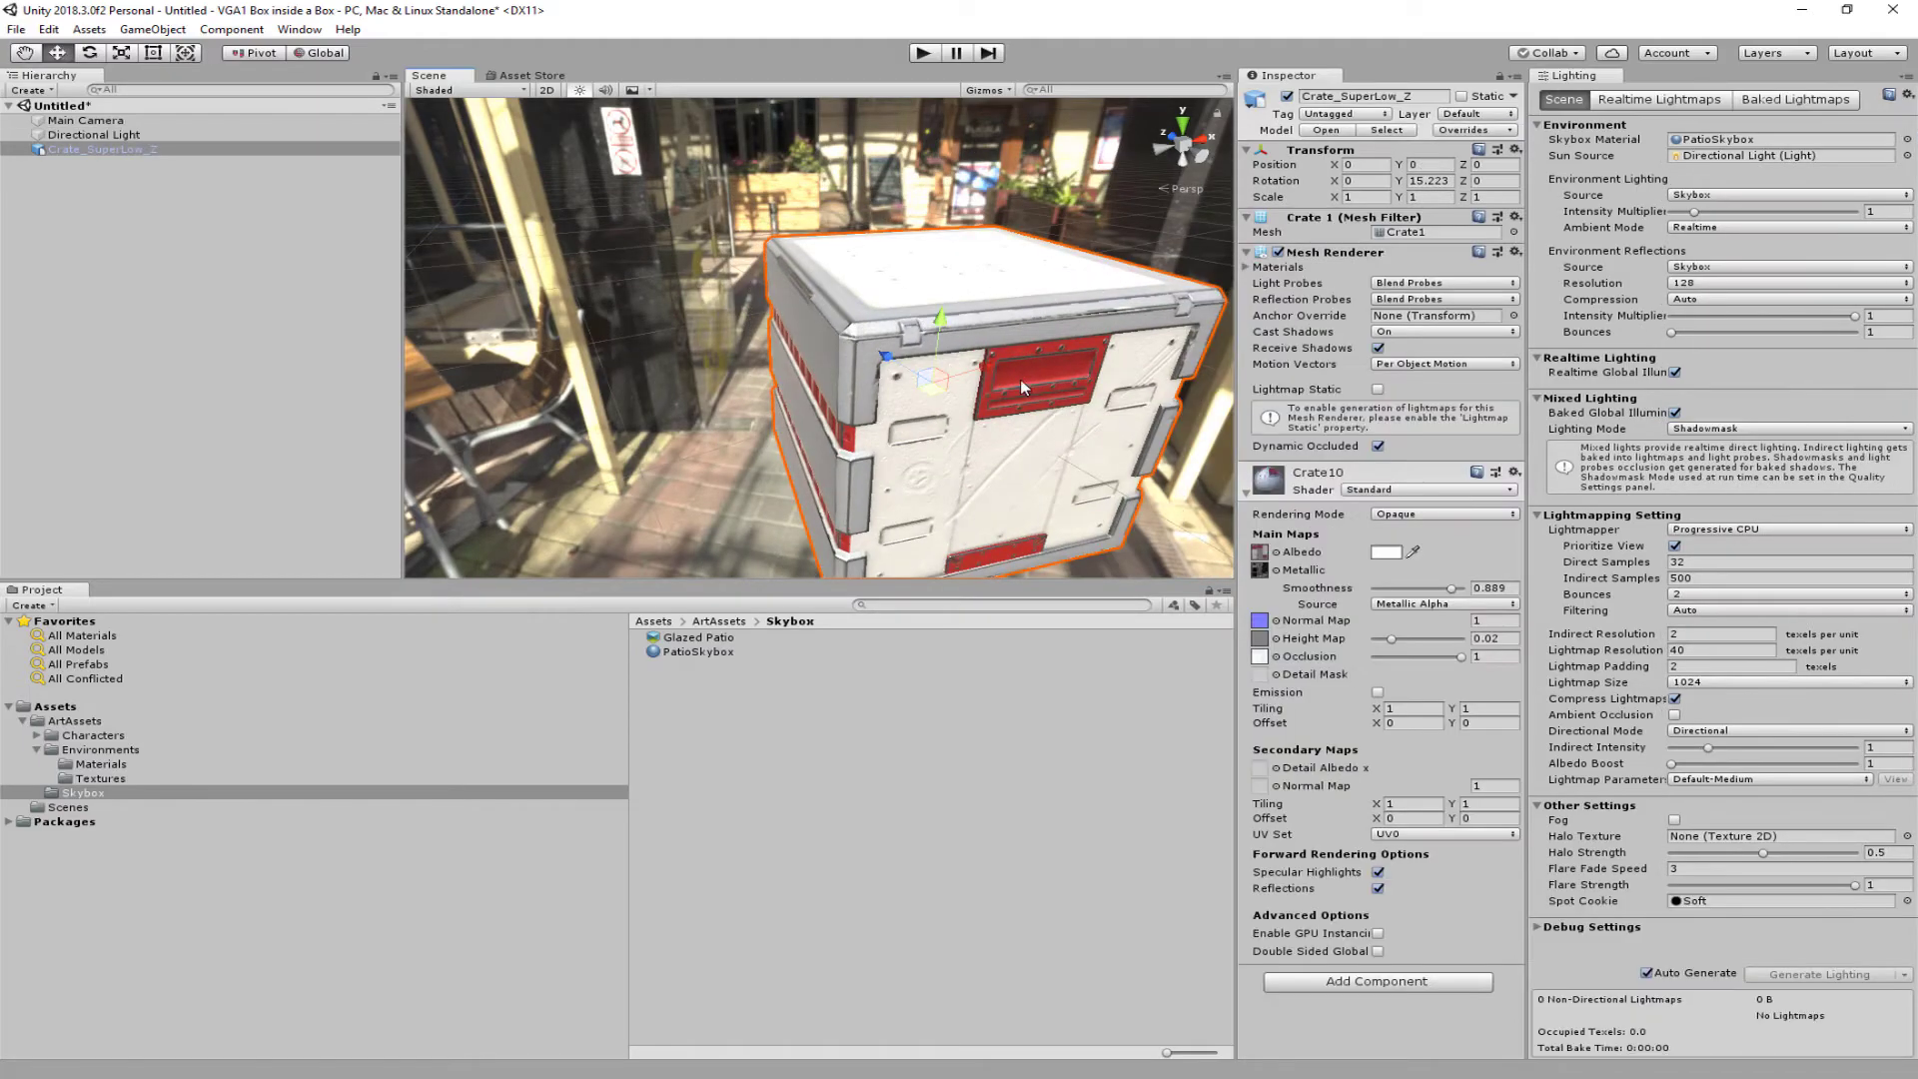
key("e")
left_click_drag(912, 415, 1018, 417)
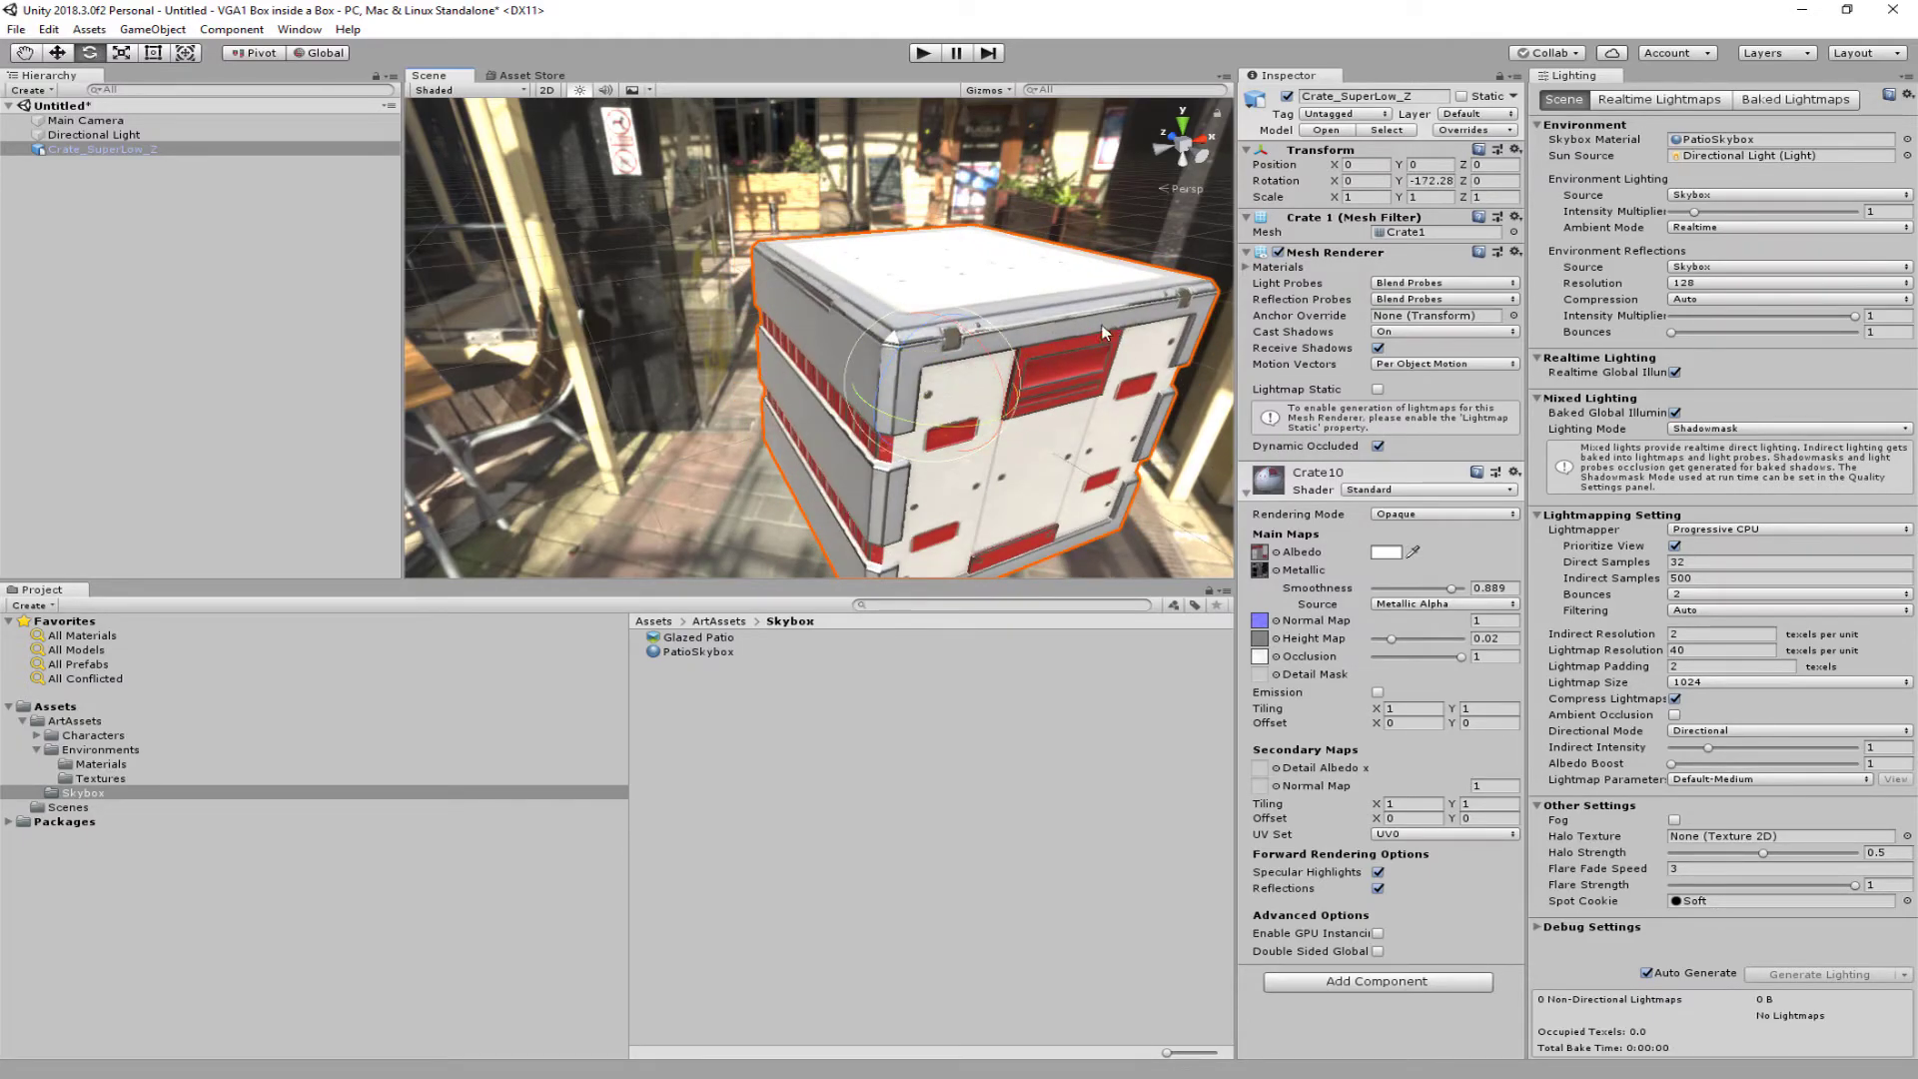
middle_click_drag(1189, 351, 1127, 322)
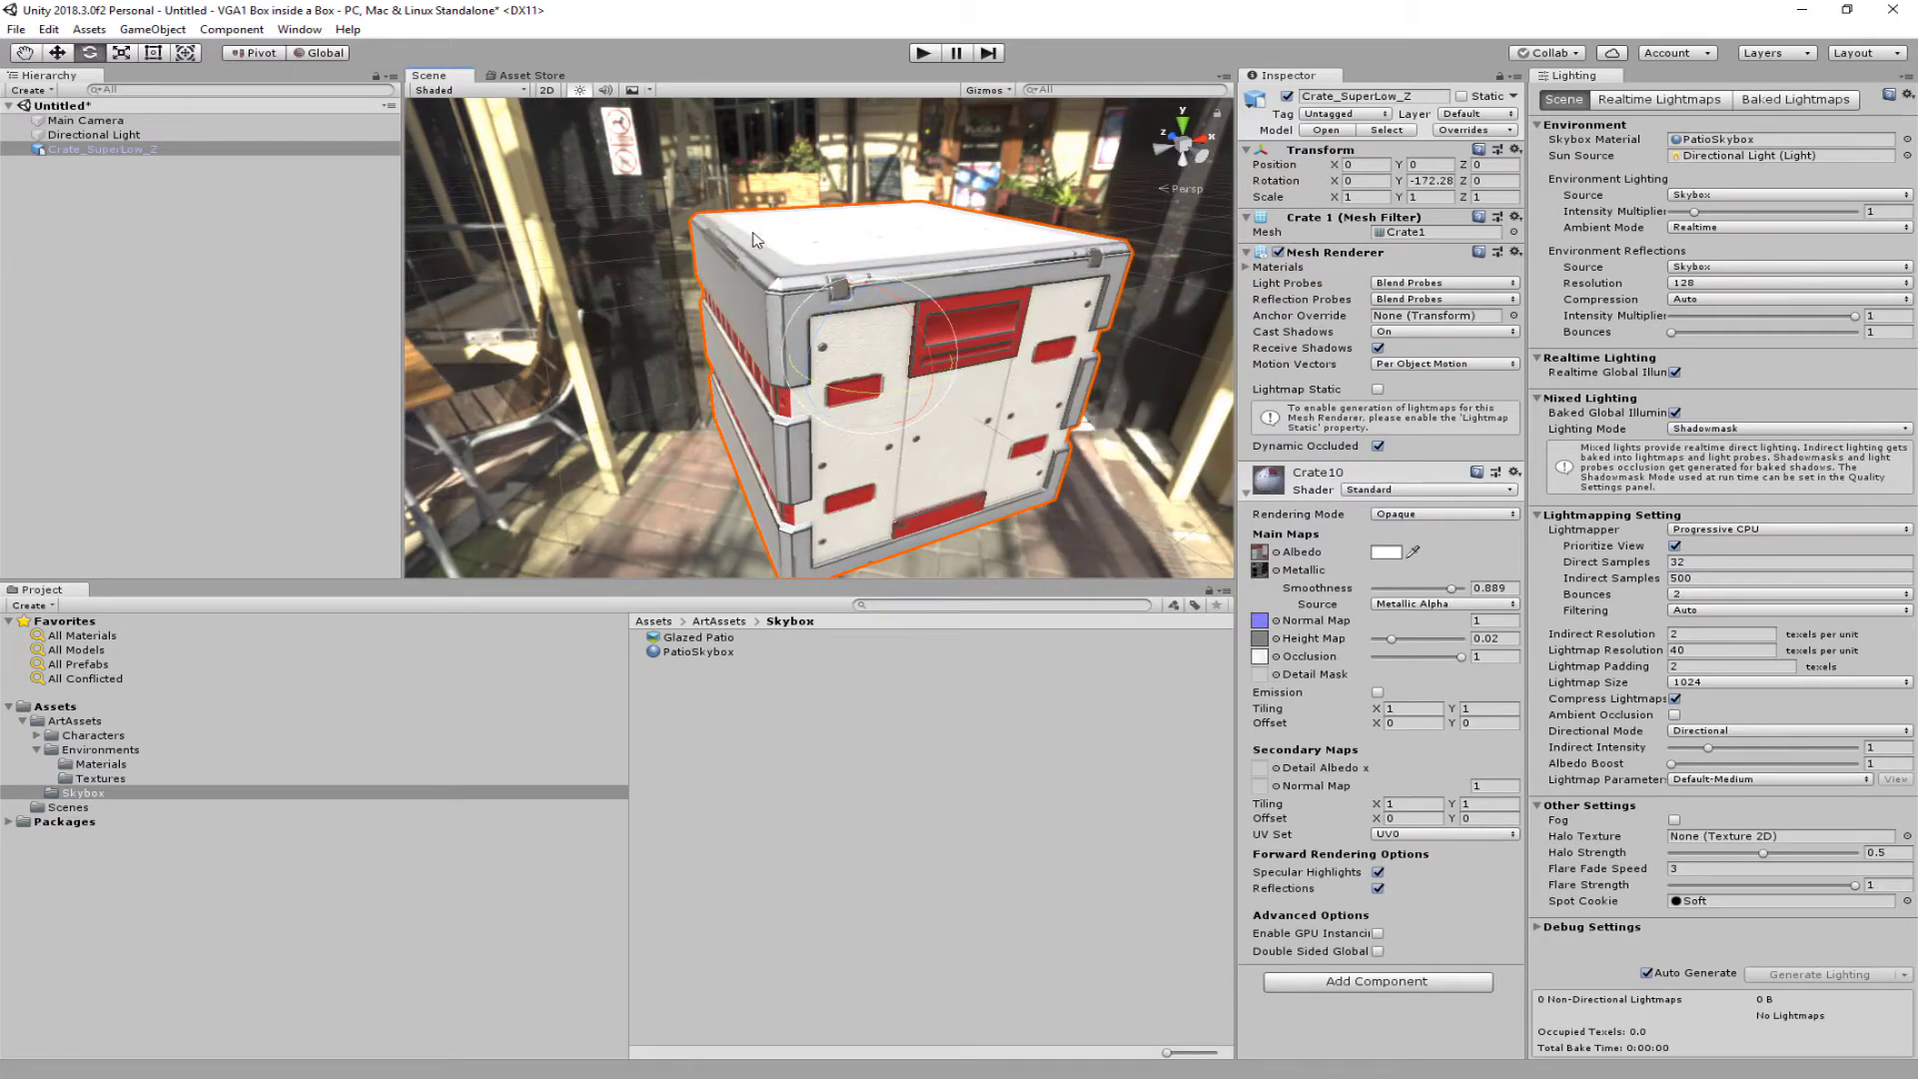
Step: Open Project Settings and review the Graphics page, keeping Deferred on the built-in shader
left_click(47, 29)
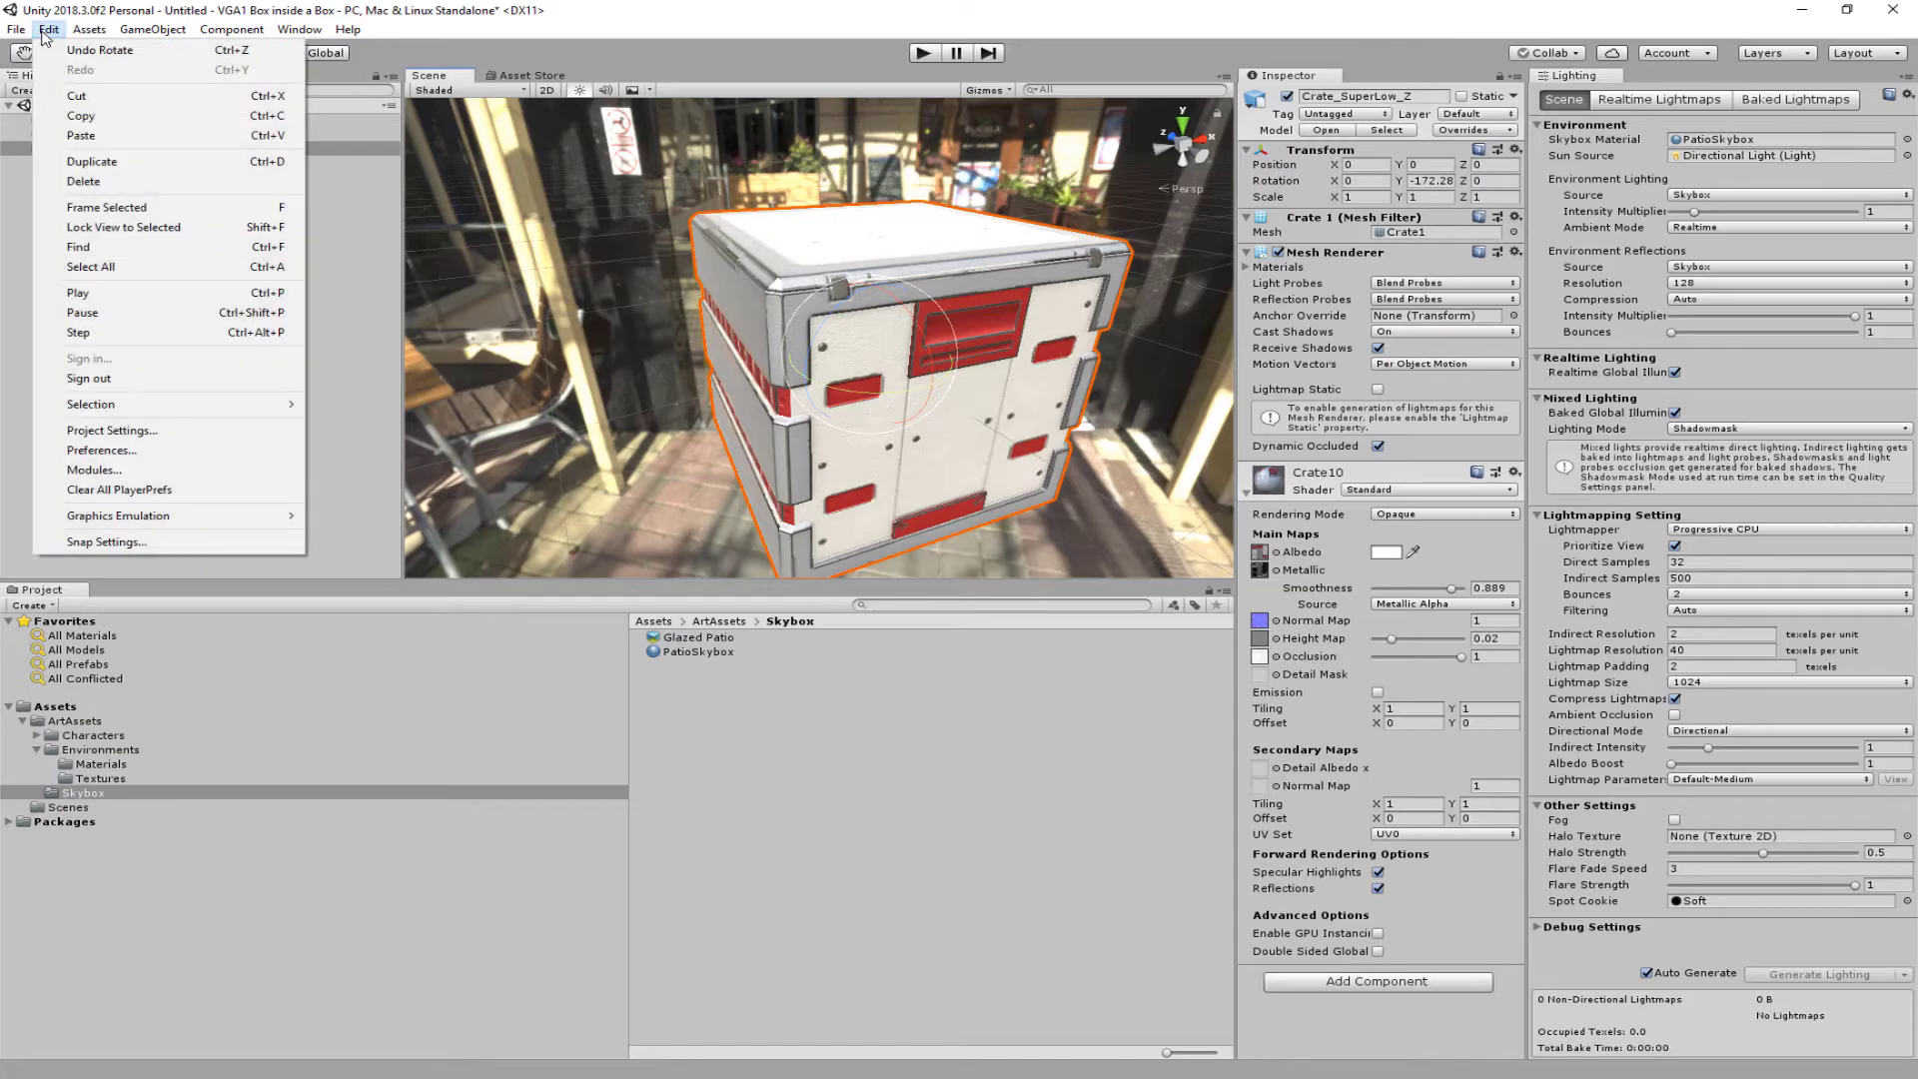
left_click(130, 430)
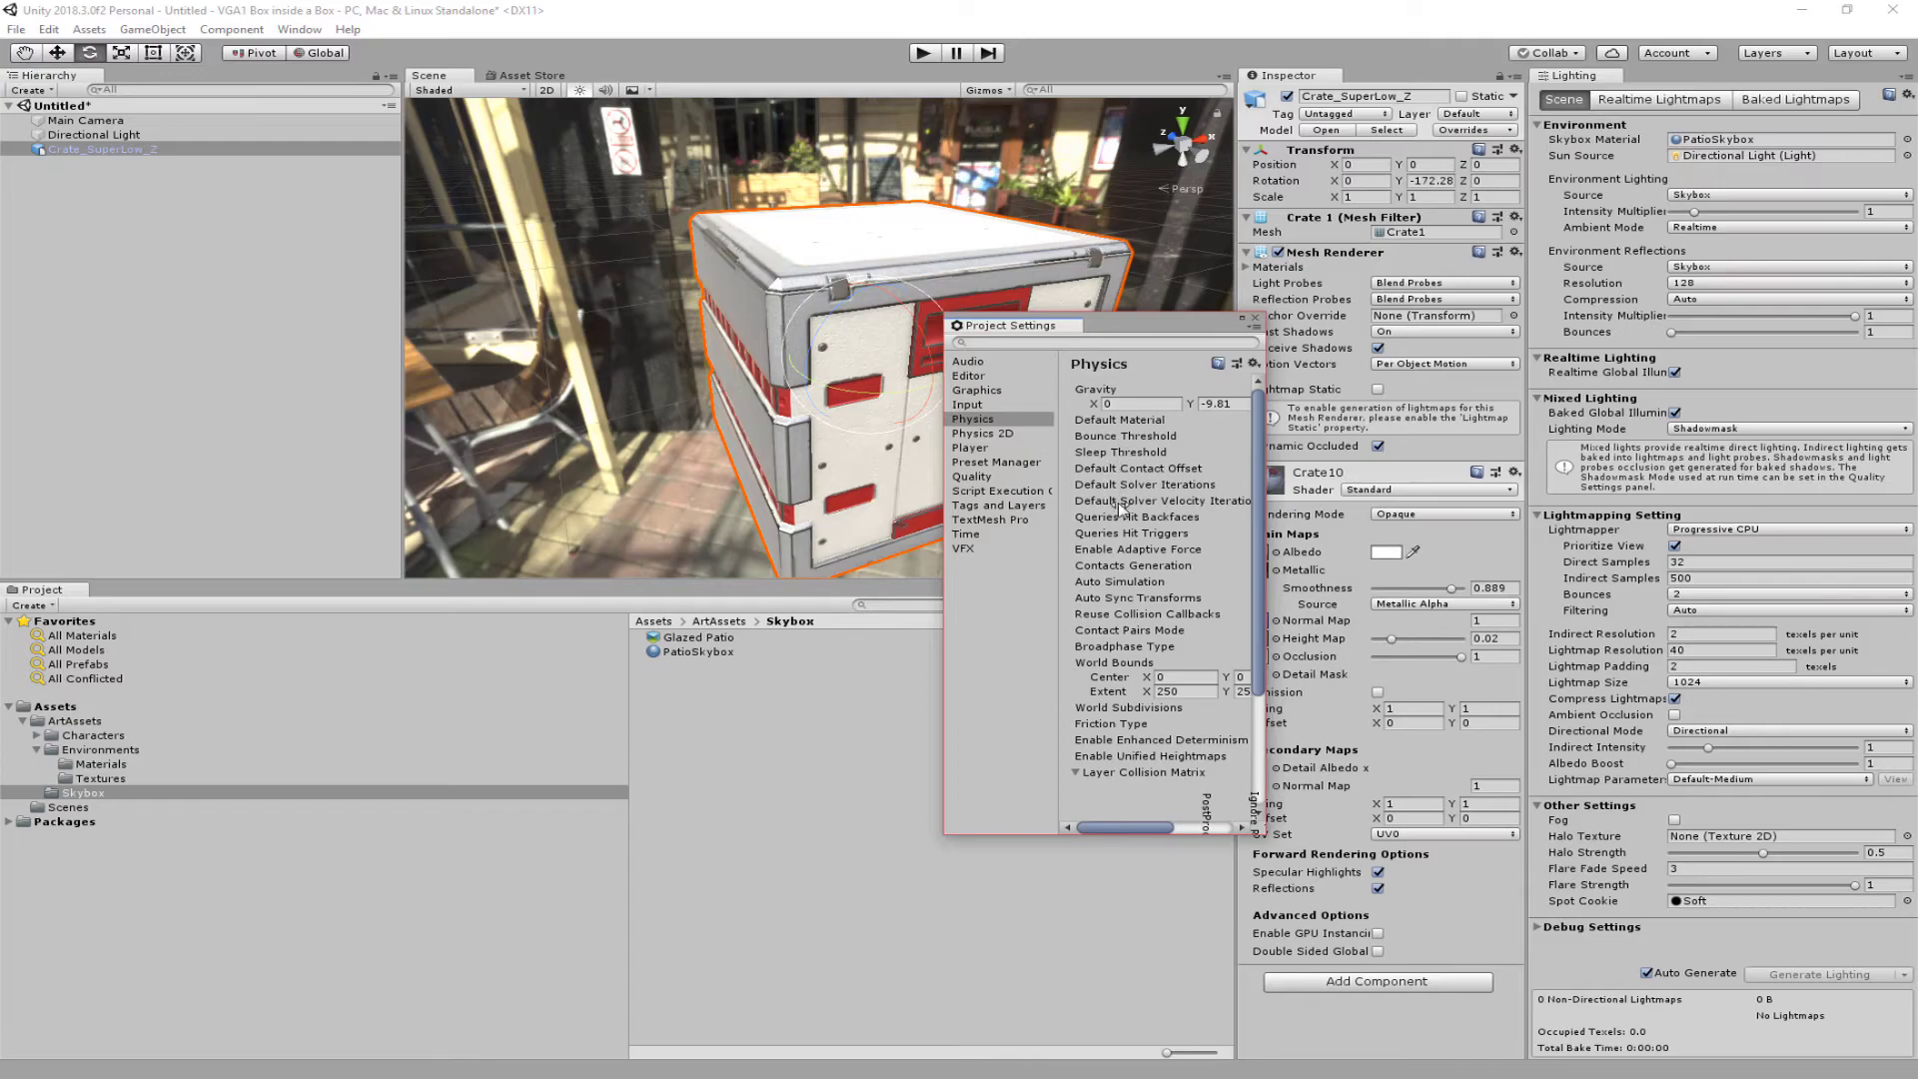
left_click(977, 391)
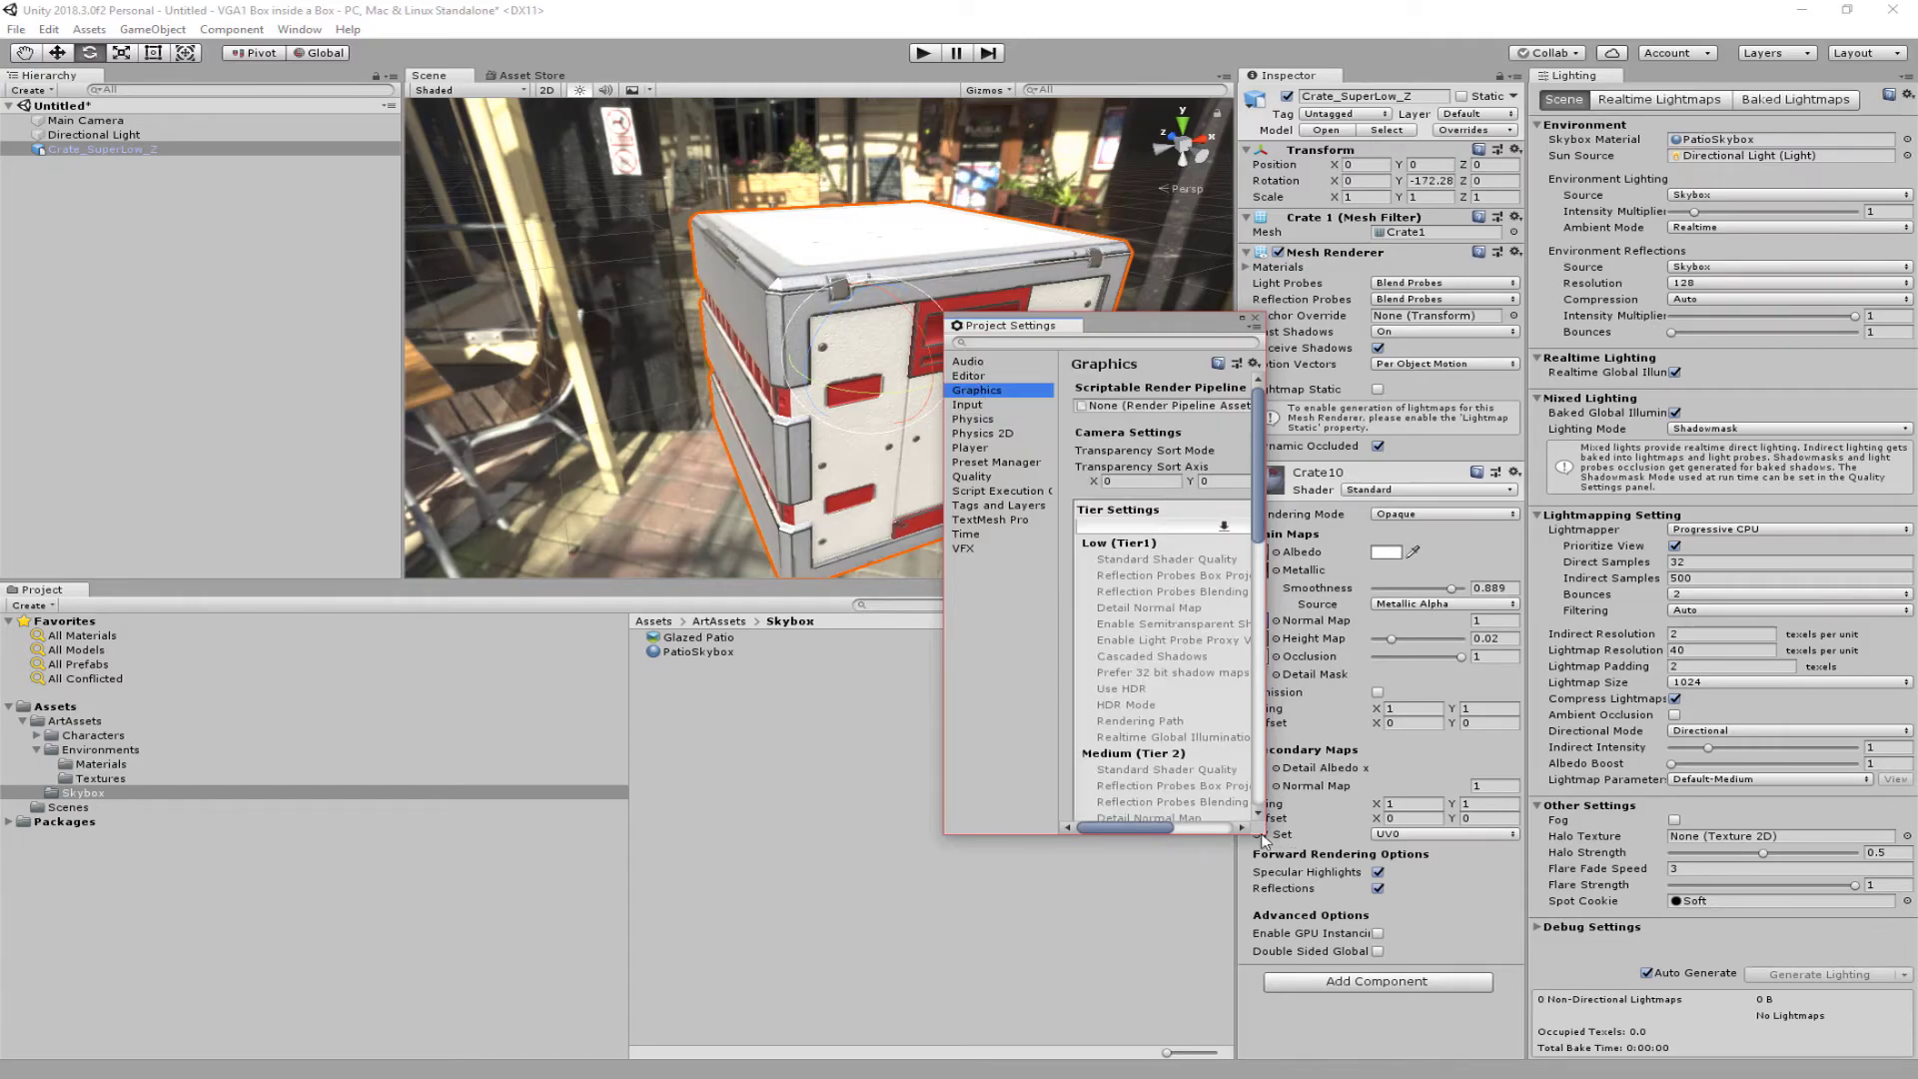
left_click_drag(1262, 834, 1617, 1002)
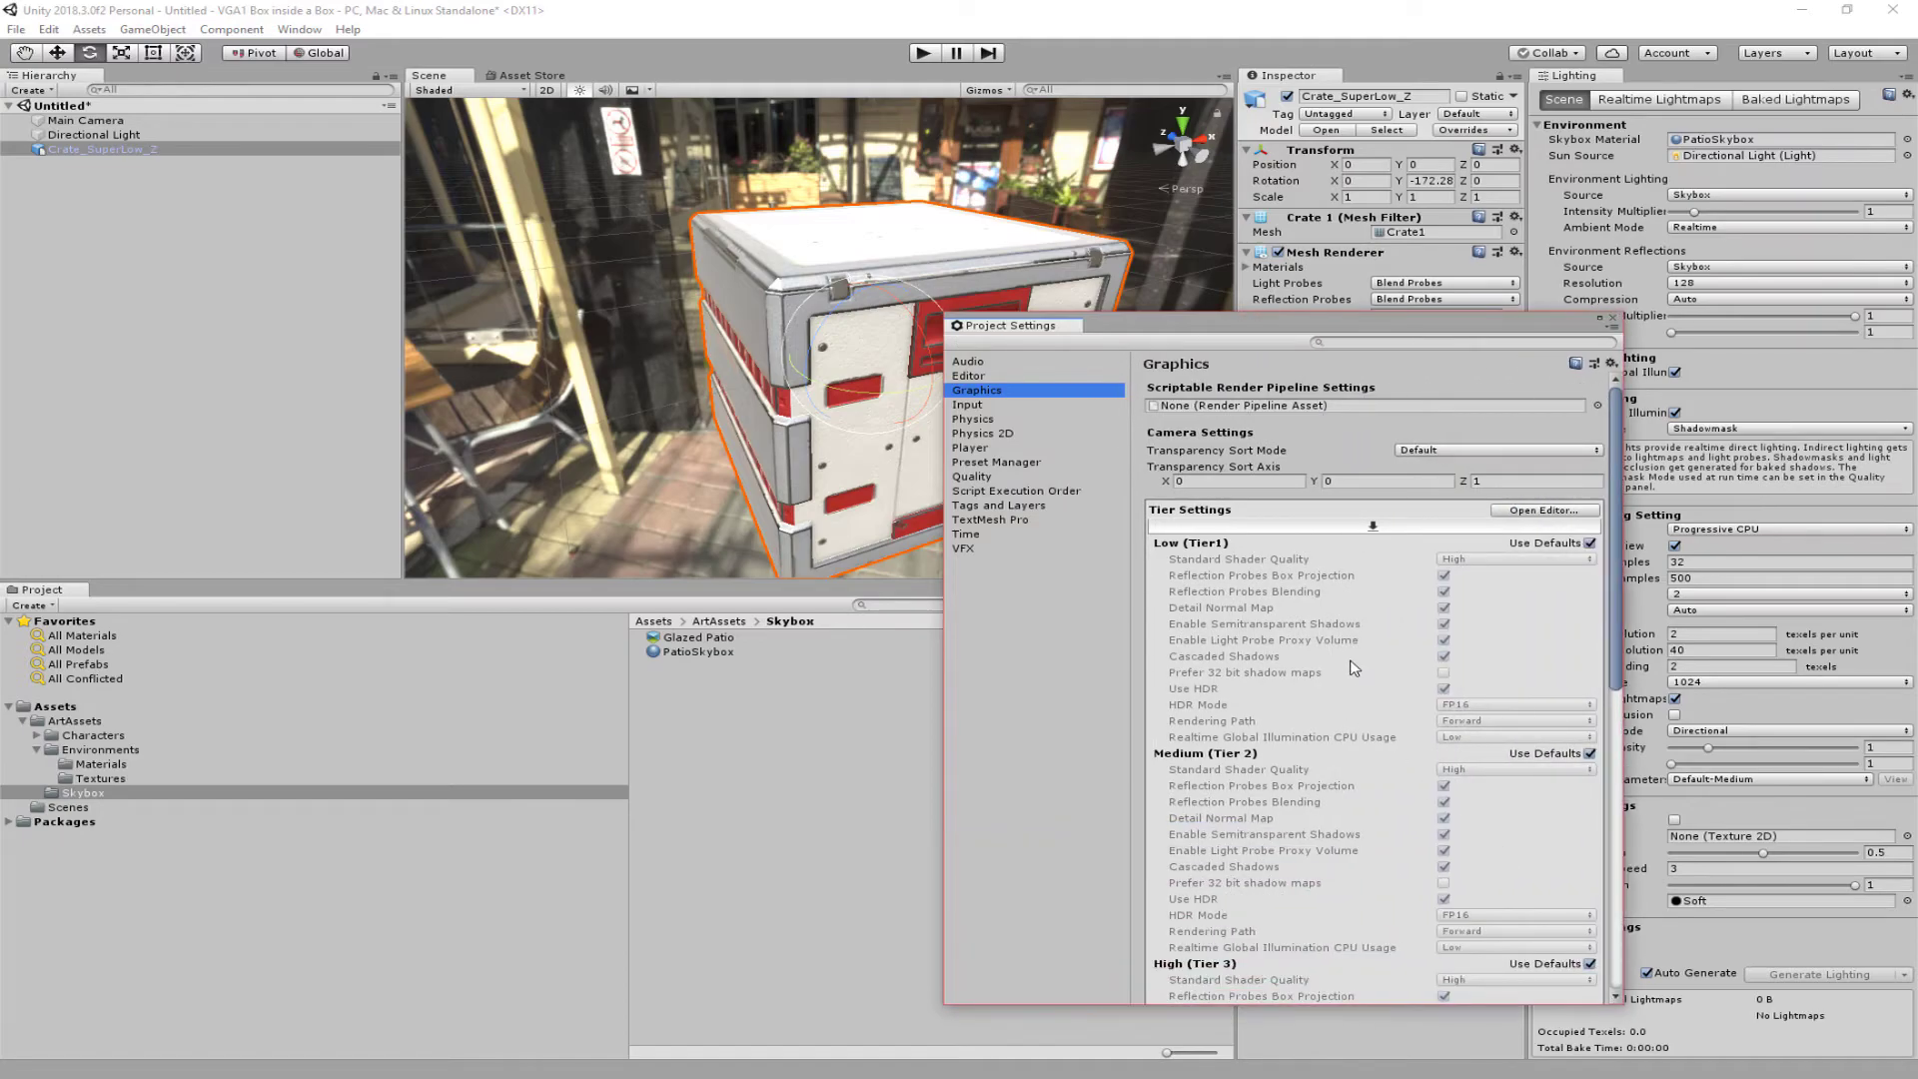
scroll(1351, 667, "down", 3)
scroll(1348, 659, "down", 3)
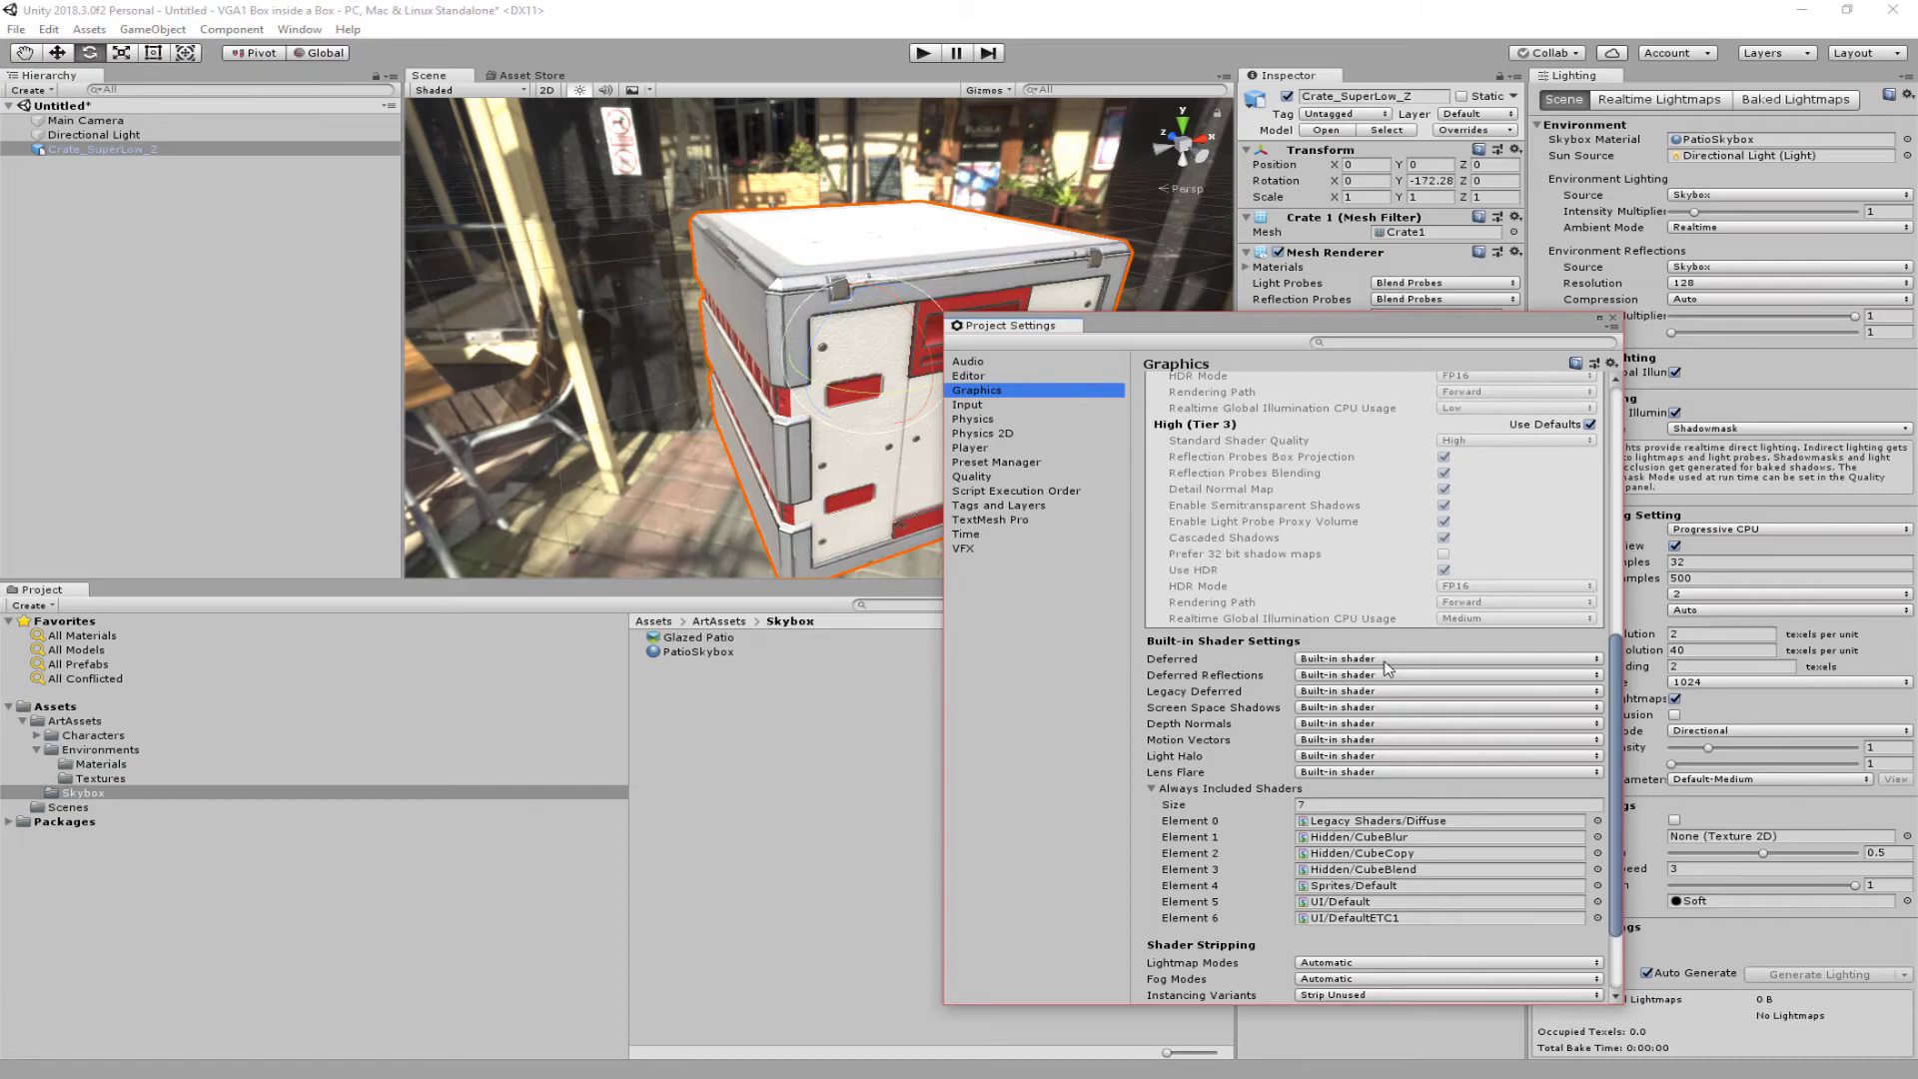
left_click(1385, 660)
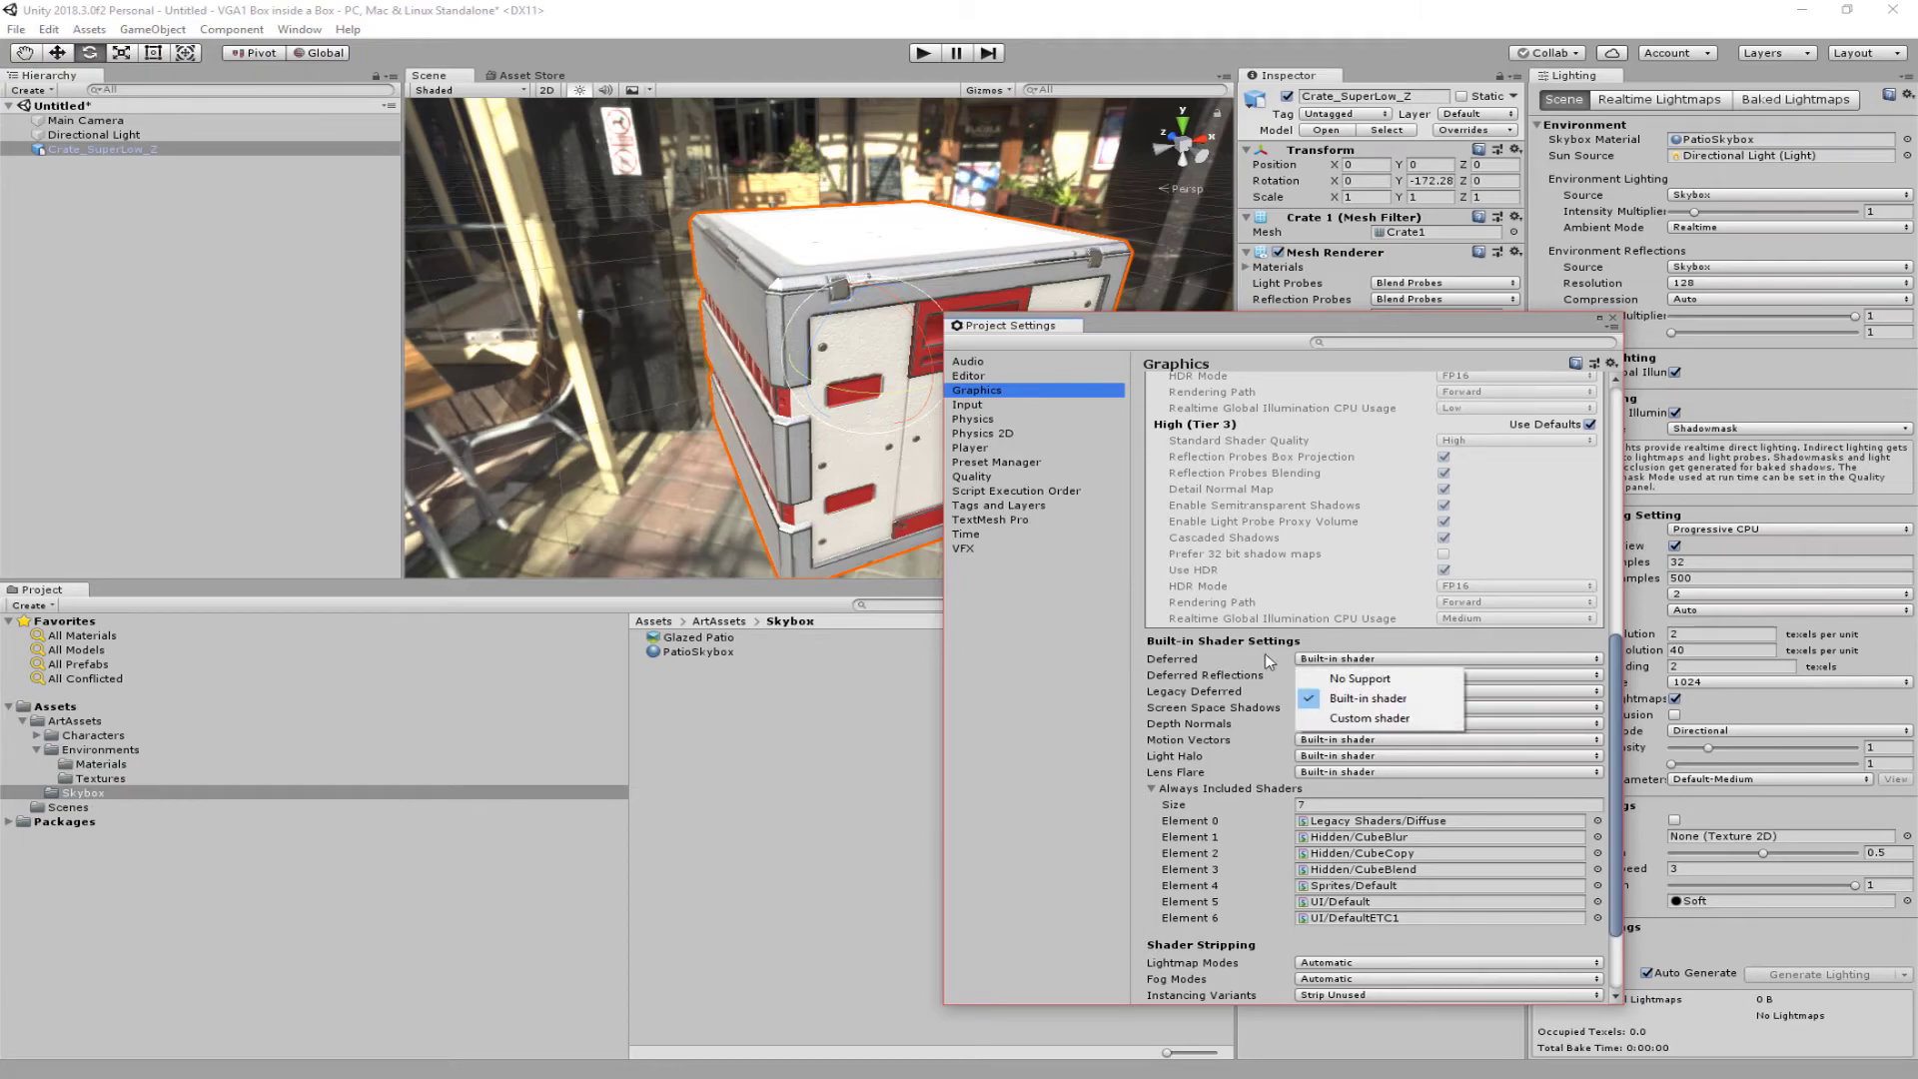
left_click(1184, 675)
scroll(1246, 688, "down", 3)
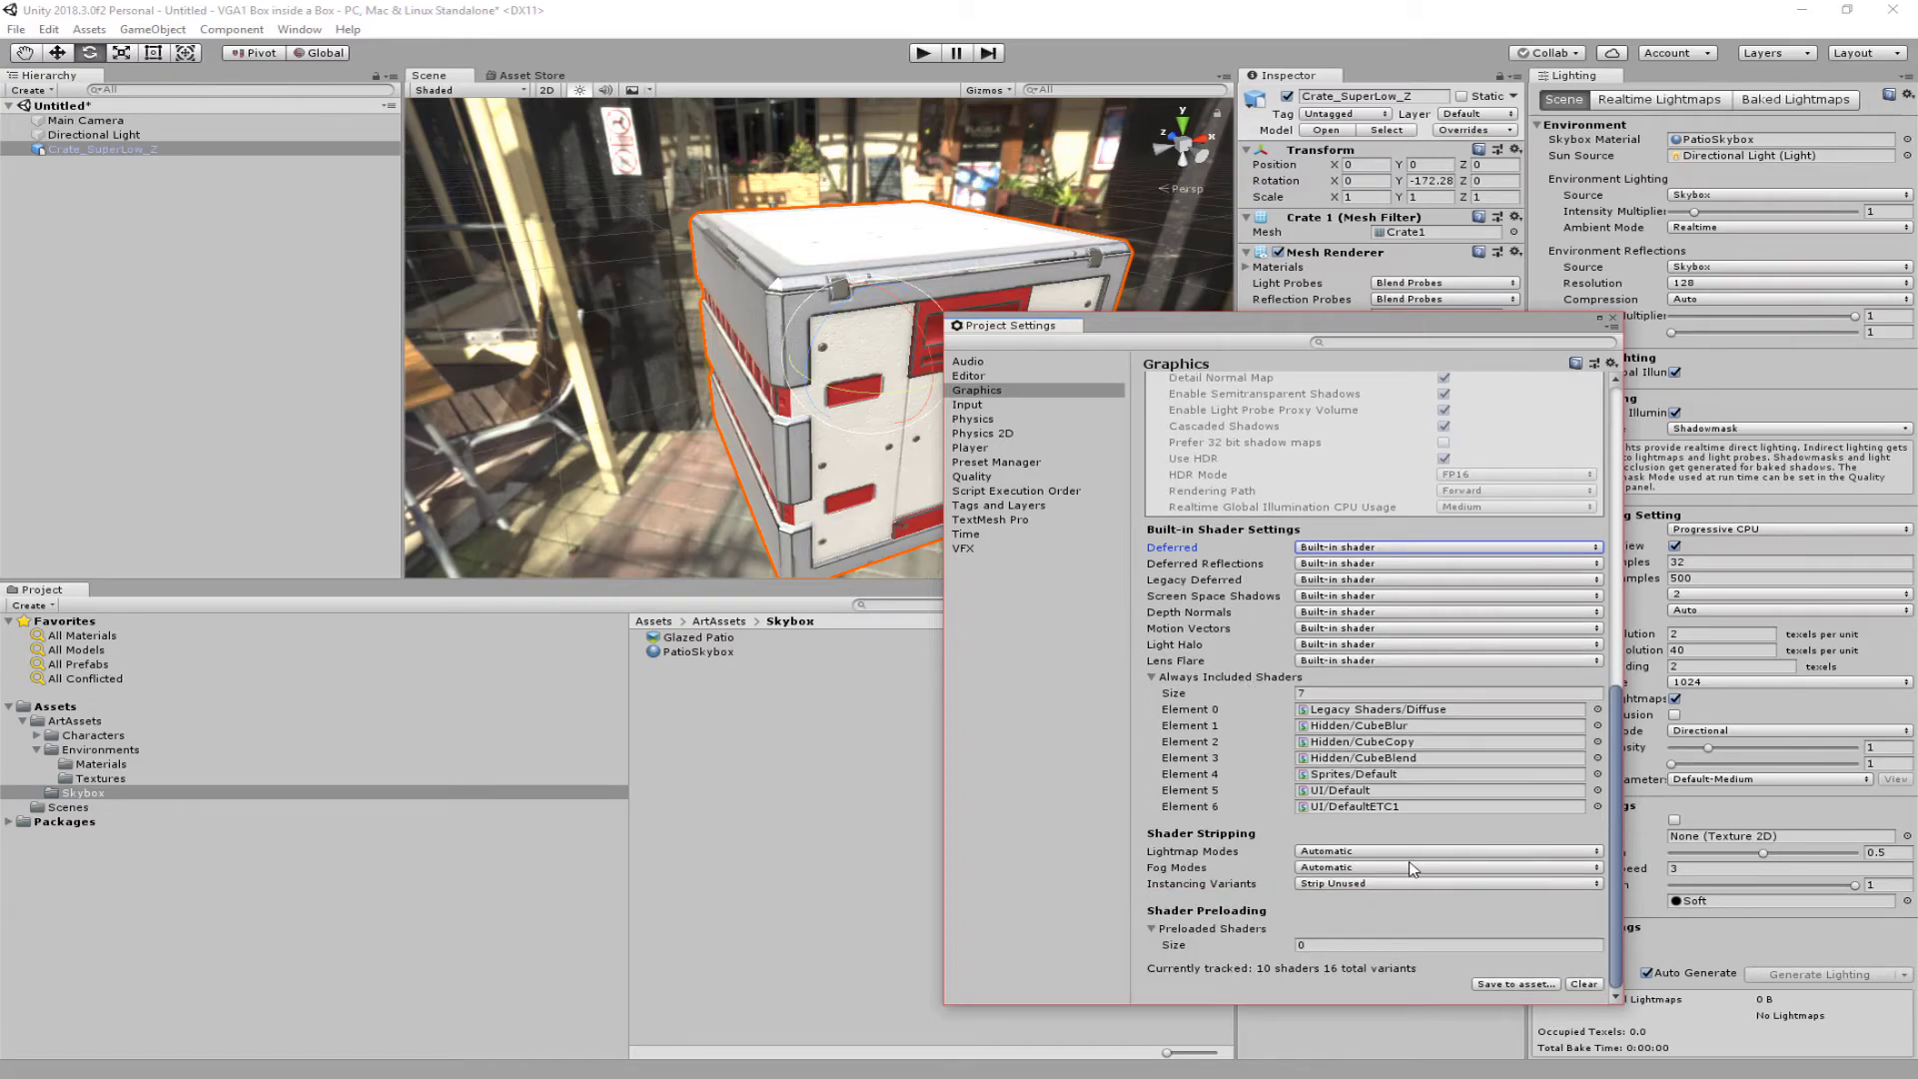
scroll(1594, 542, "up", 8)
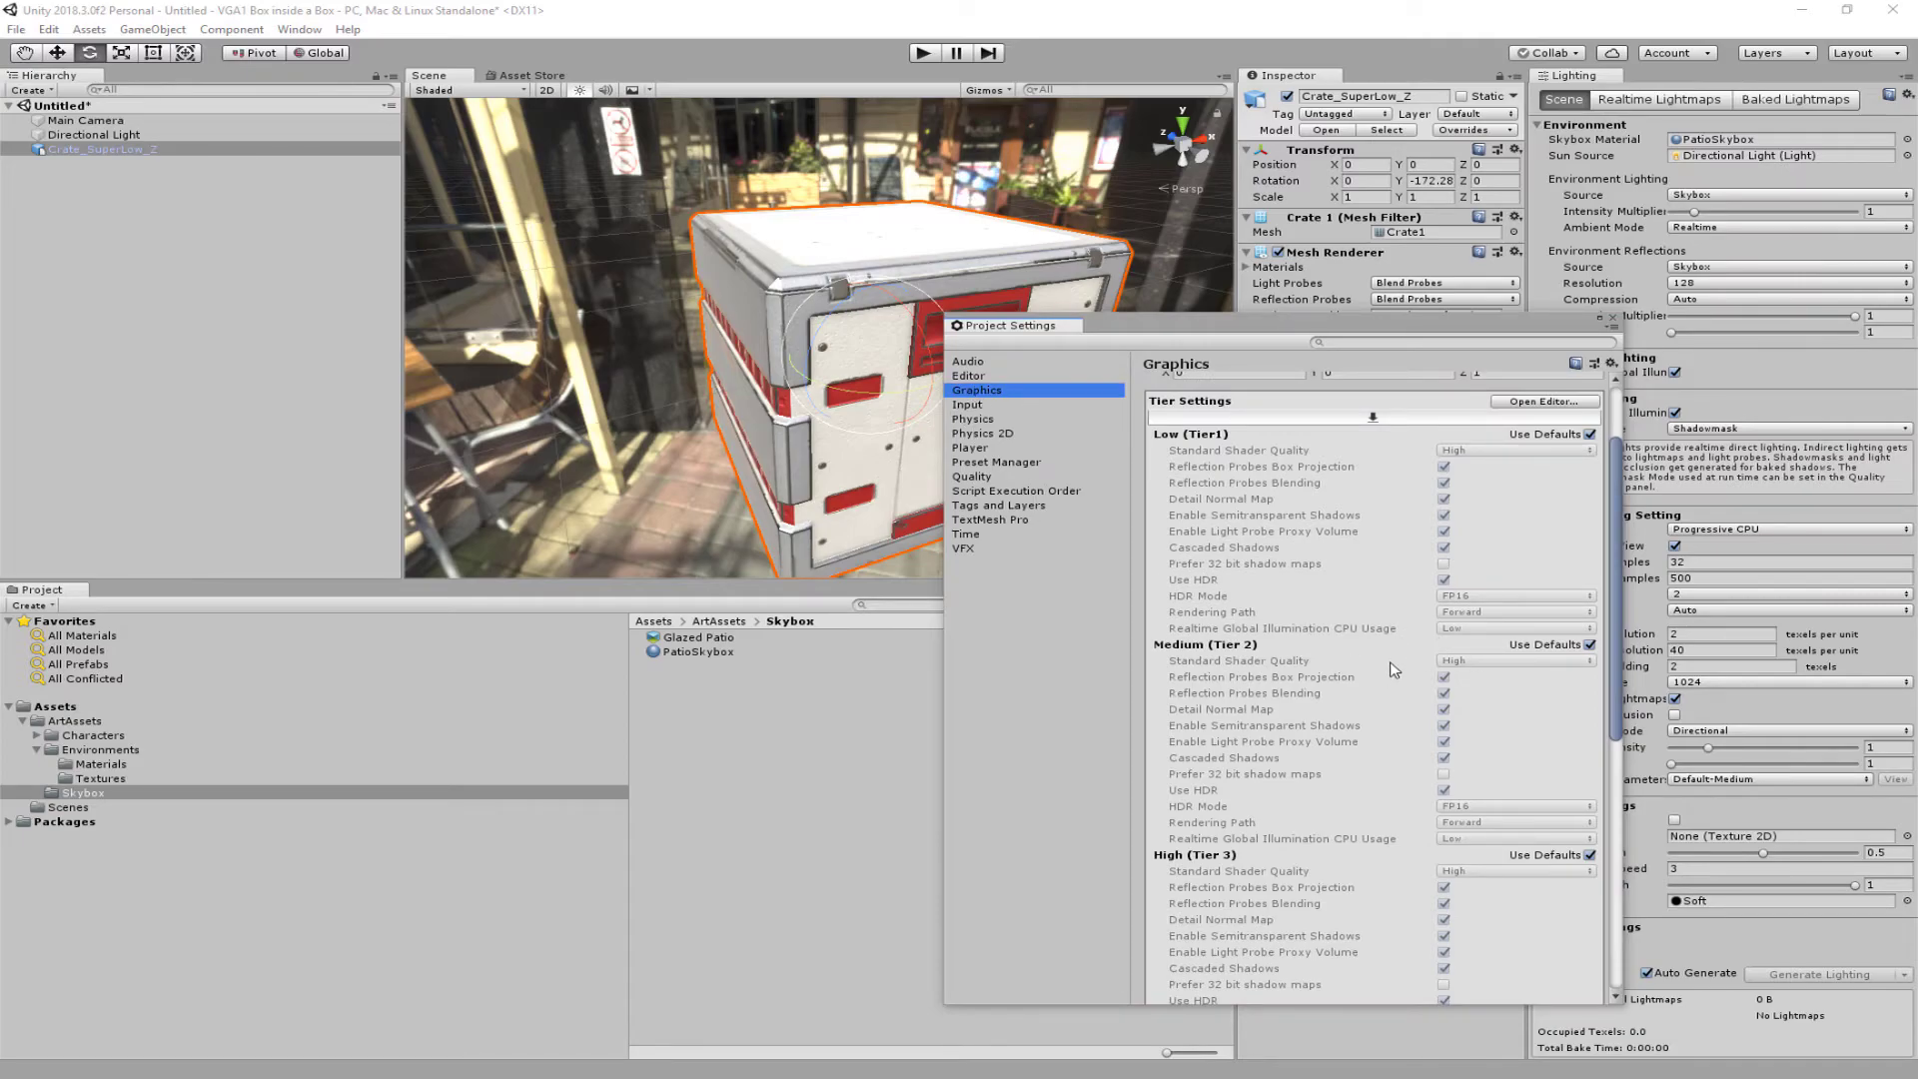
scroll(1391, 679, "down", 3)
scroll(1377, 643, "up", 3)
Step: Change the Player Color Space from Gamma to Linear and close Project Settings
left_click(971, 447)
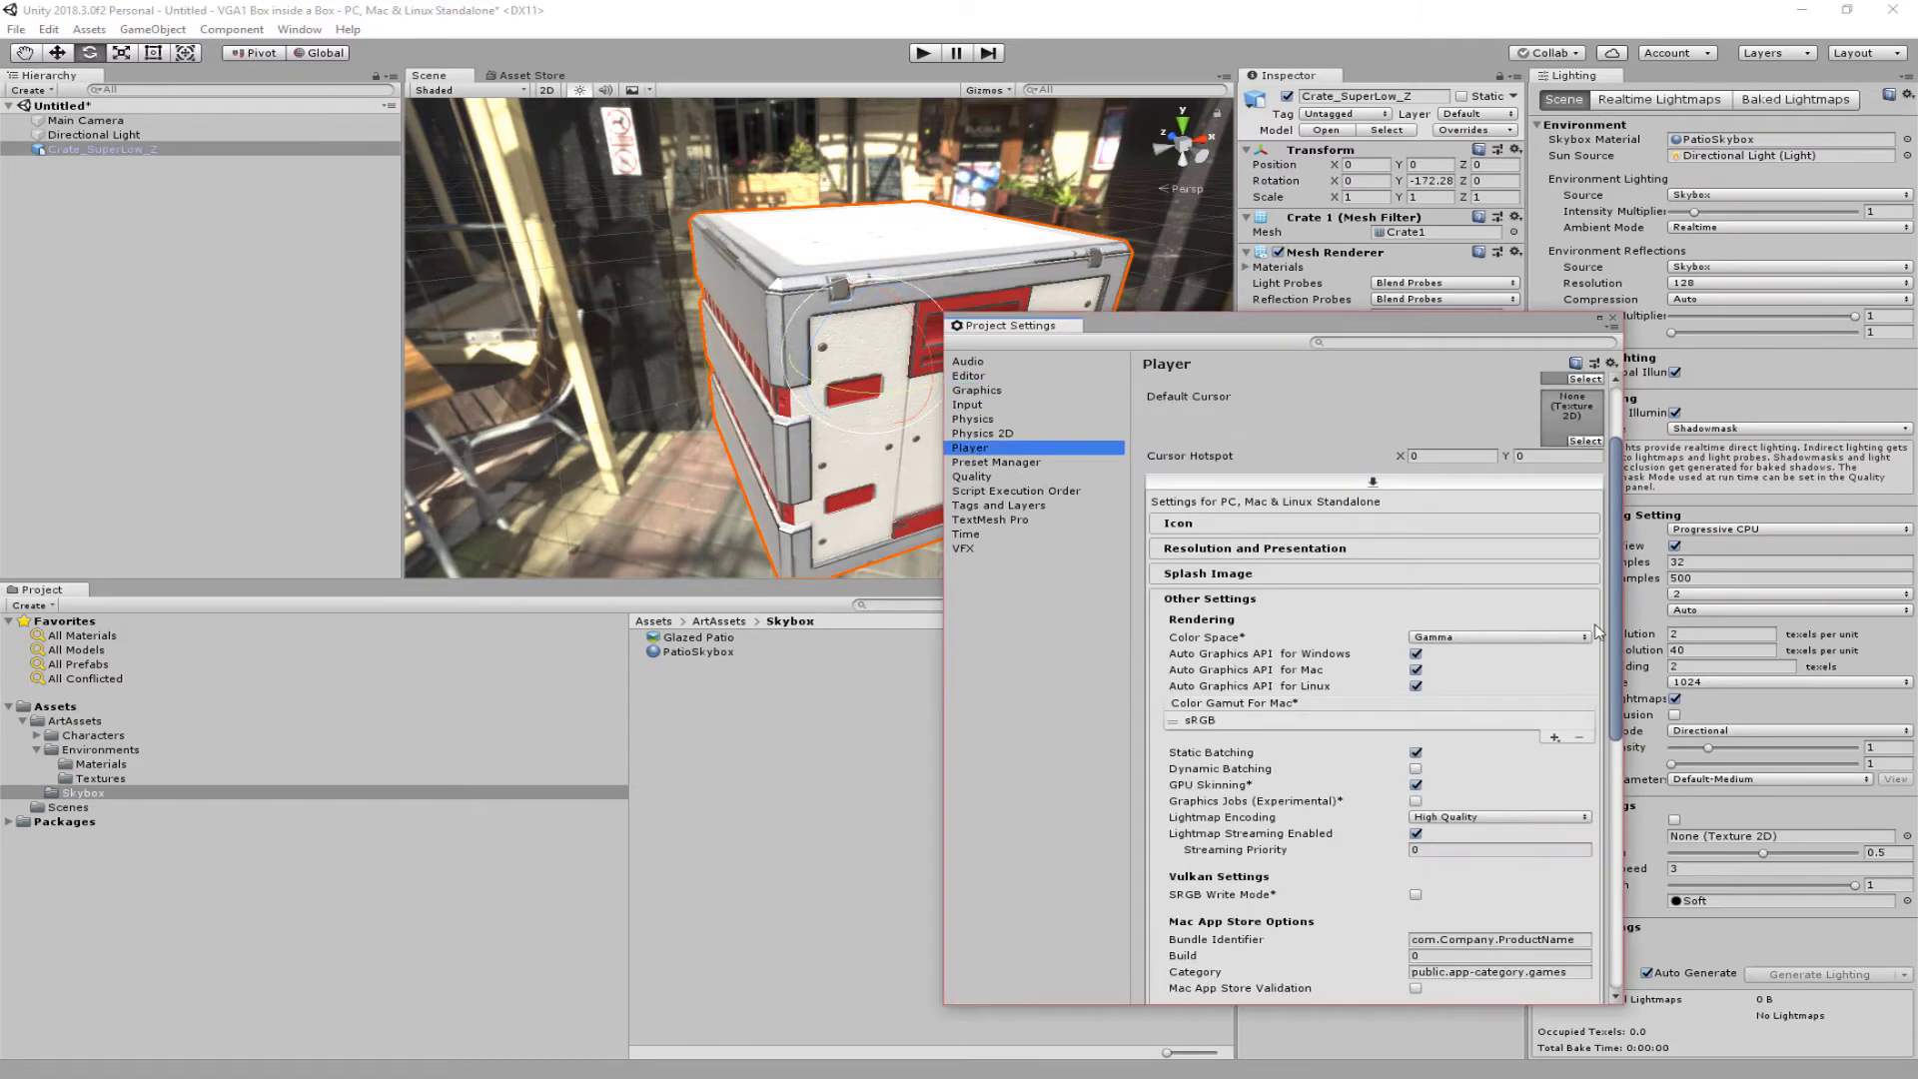
left_click(1476, 636)
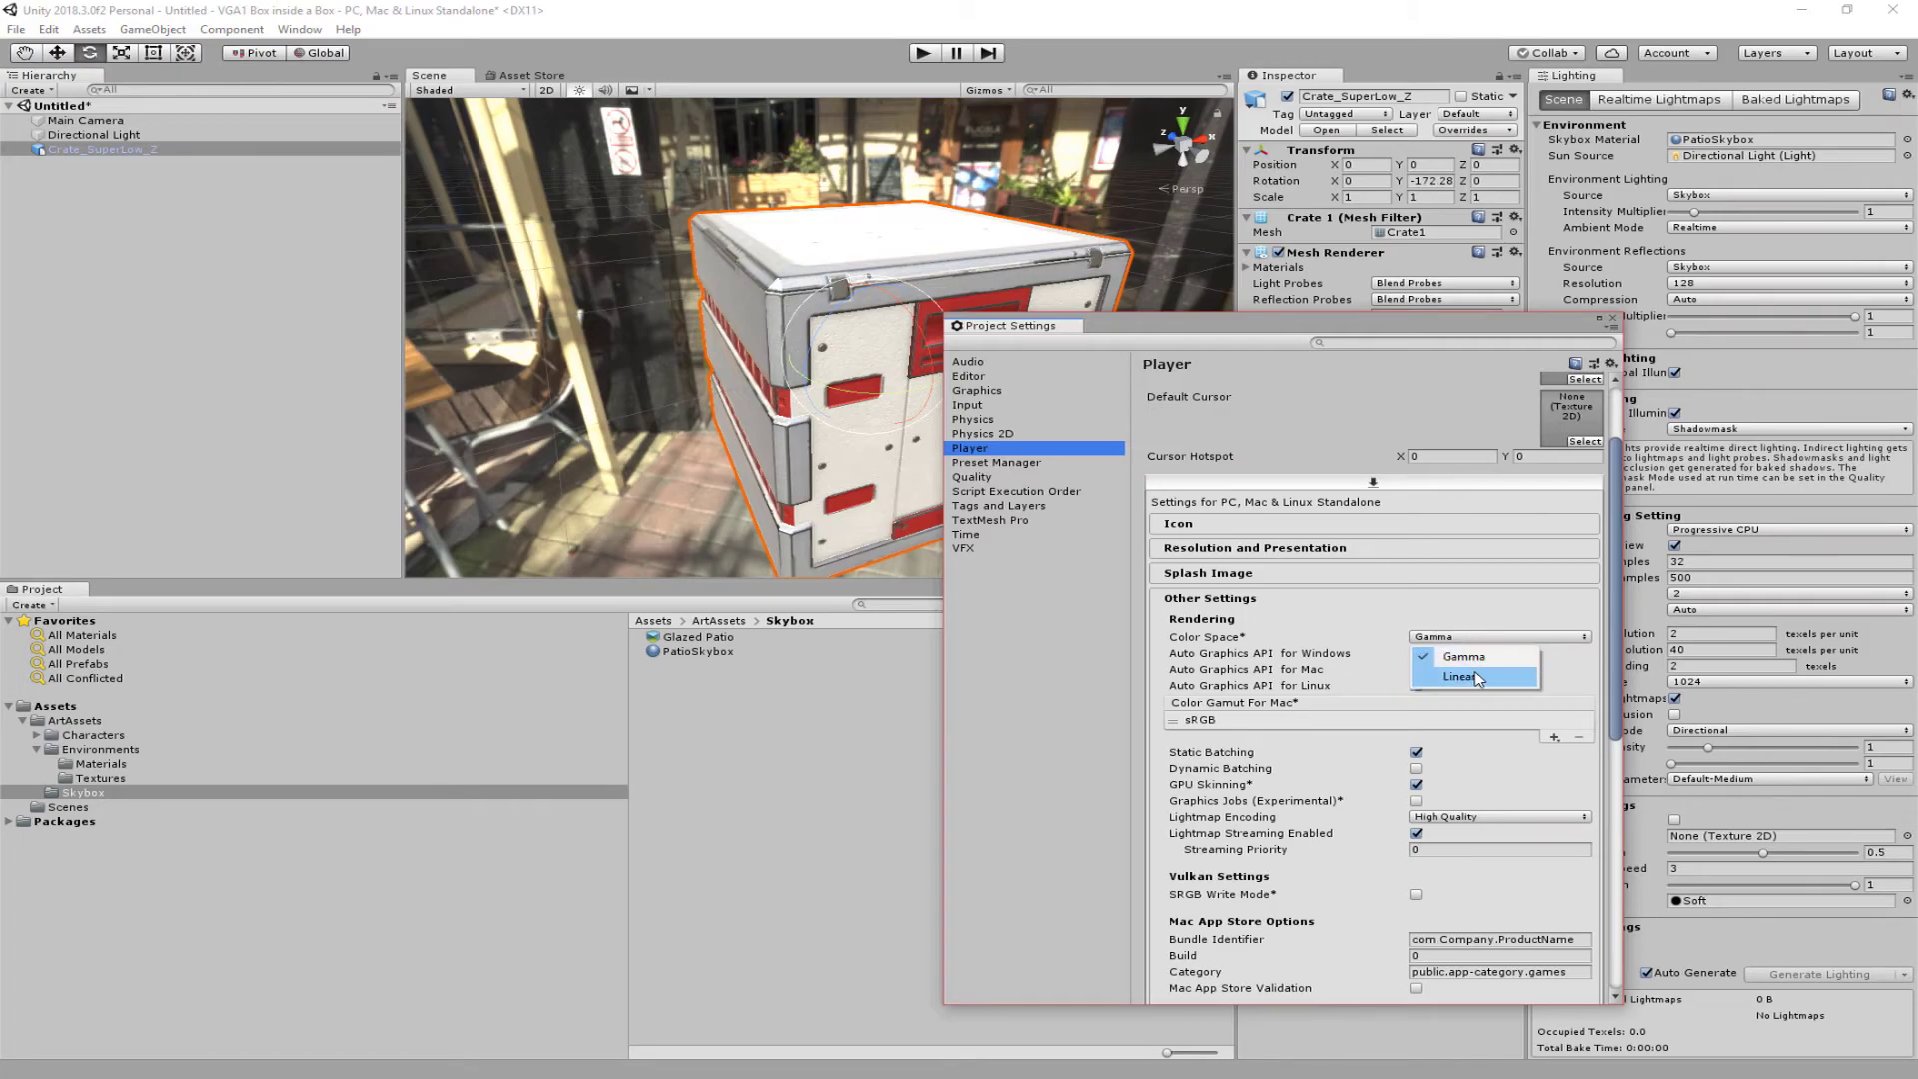
left_click(1476, 679)
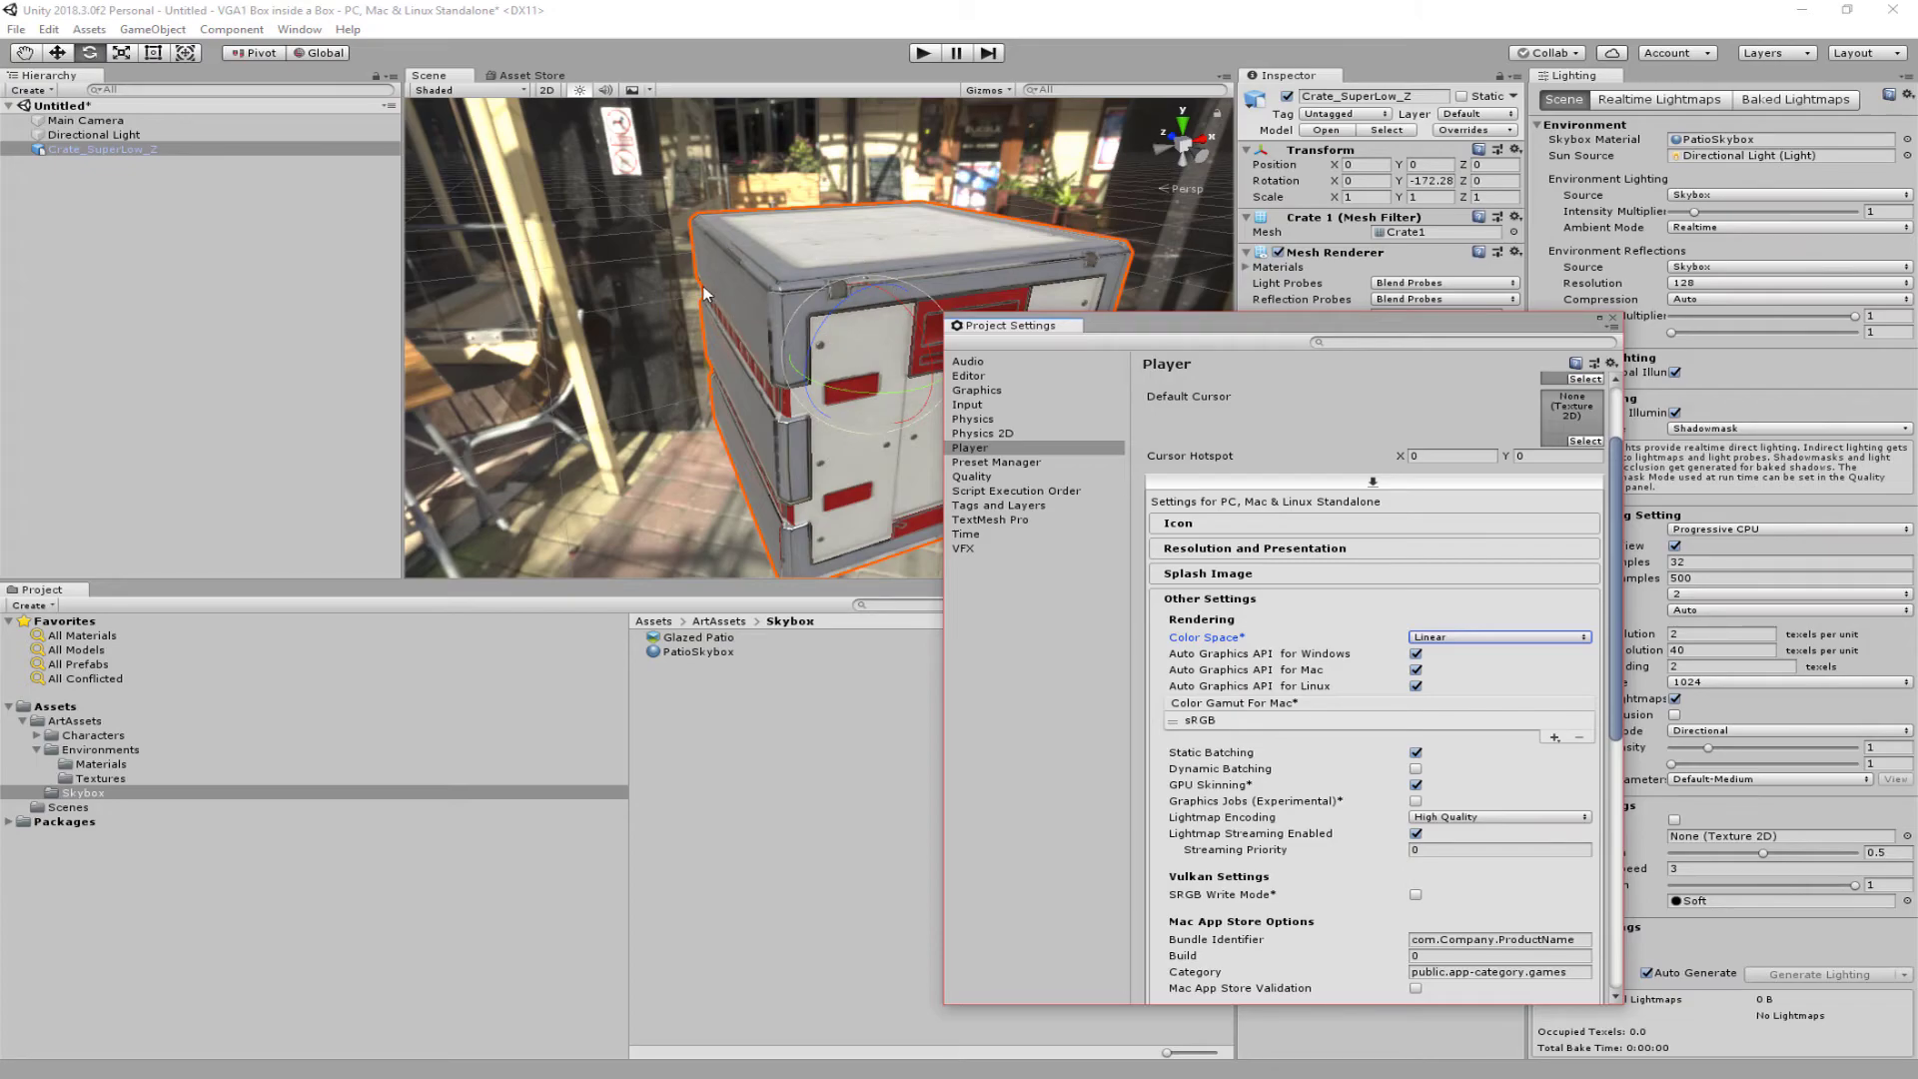
left_click(1613, 319)
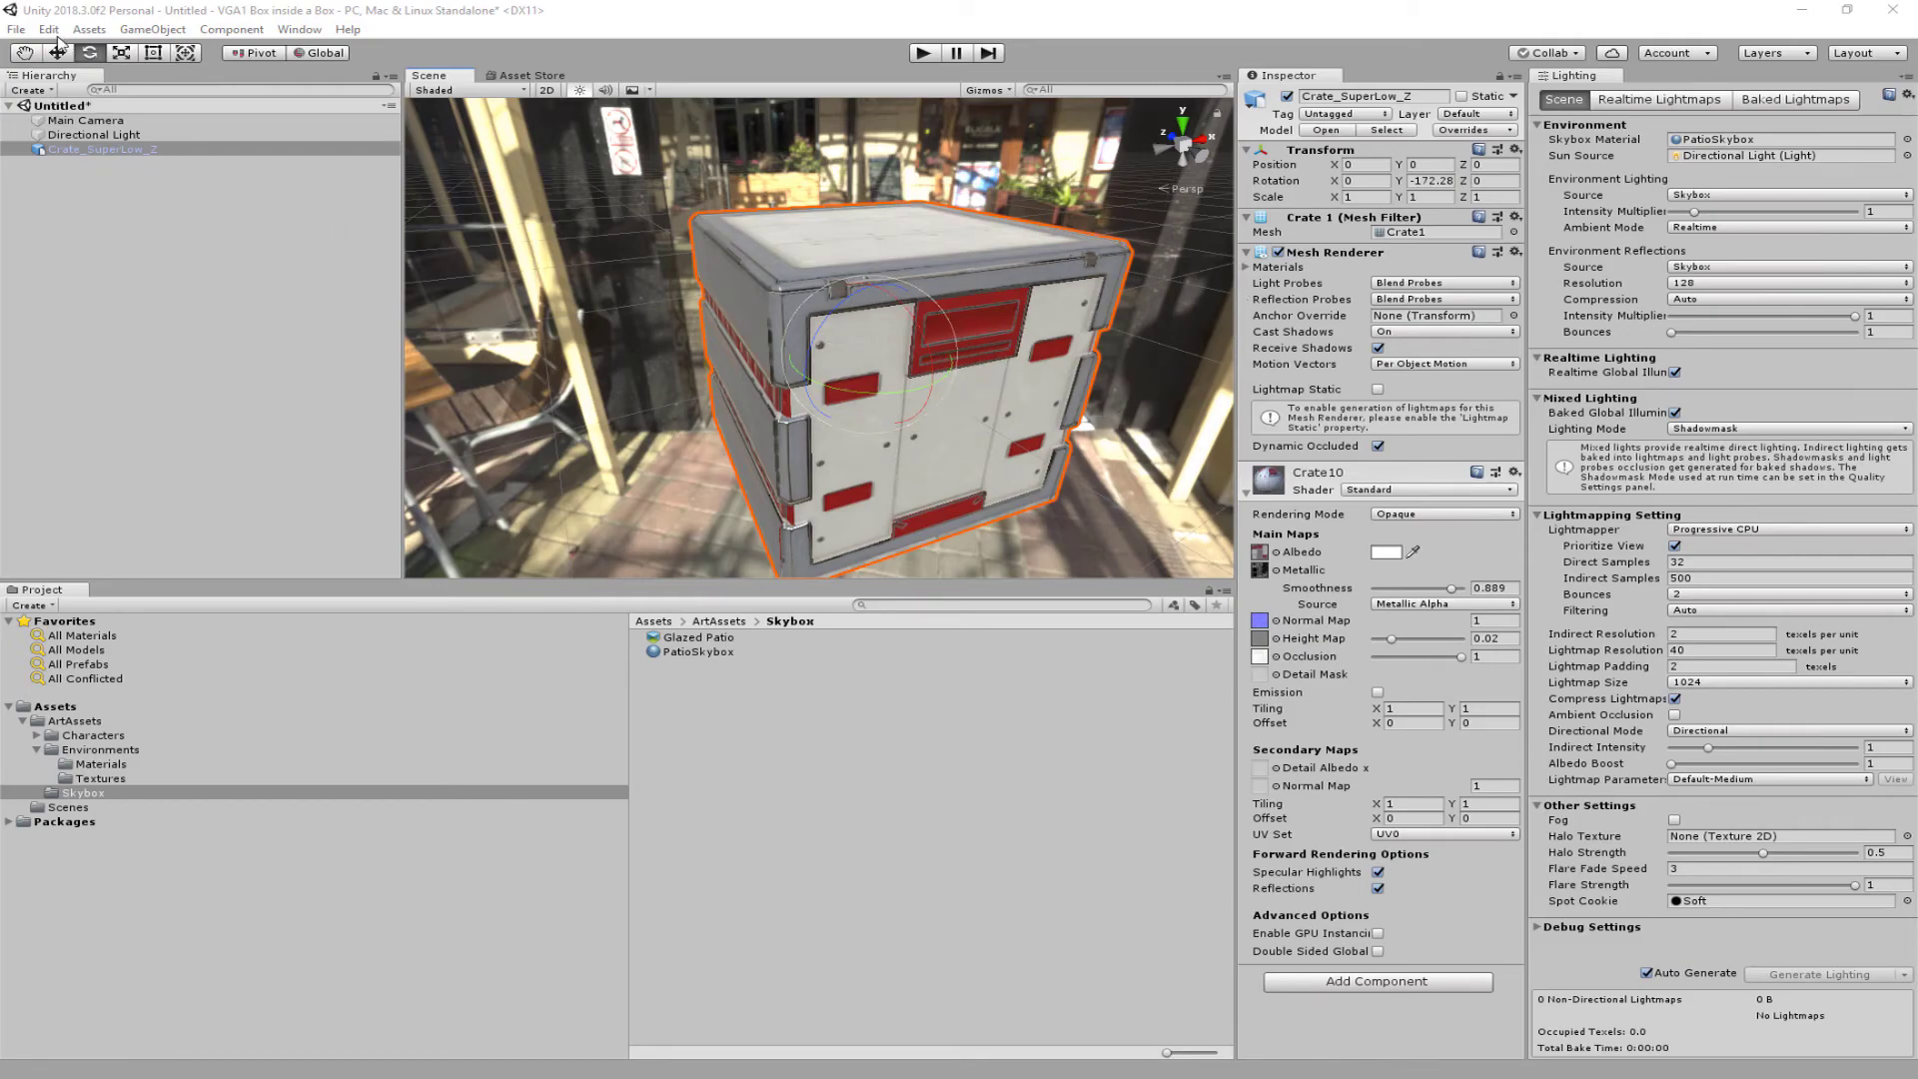
Step: Add a Plane to the scene from GameObject > 3D Object
left_click(153, 29)
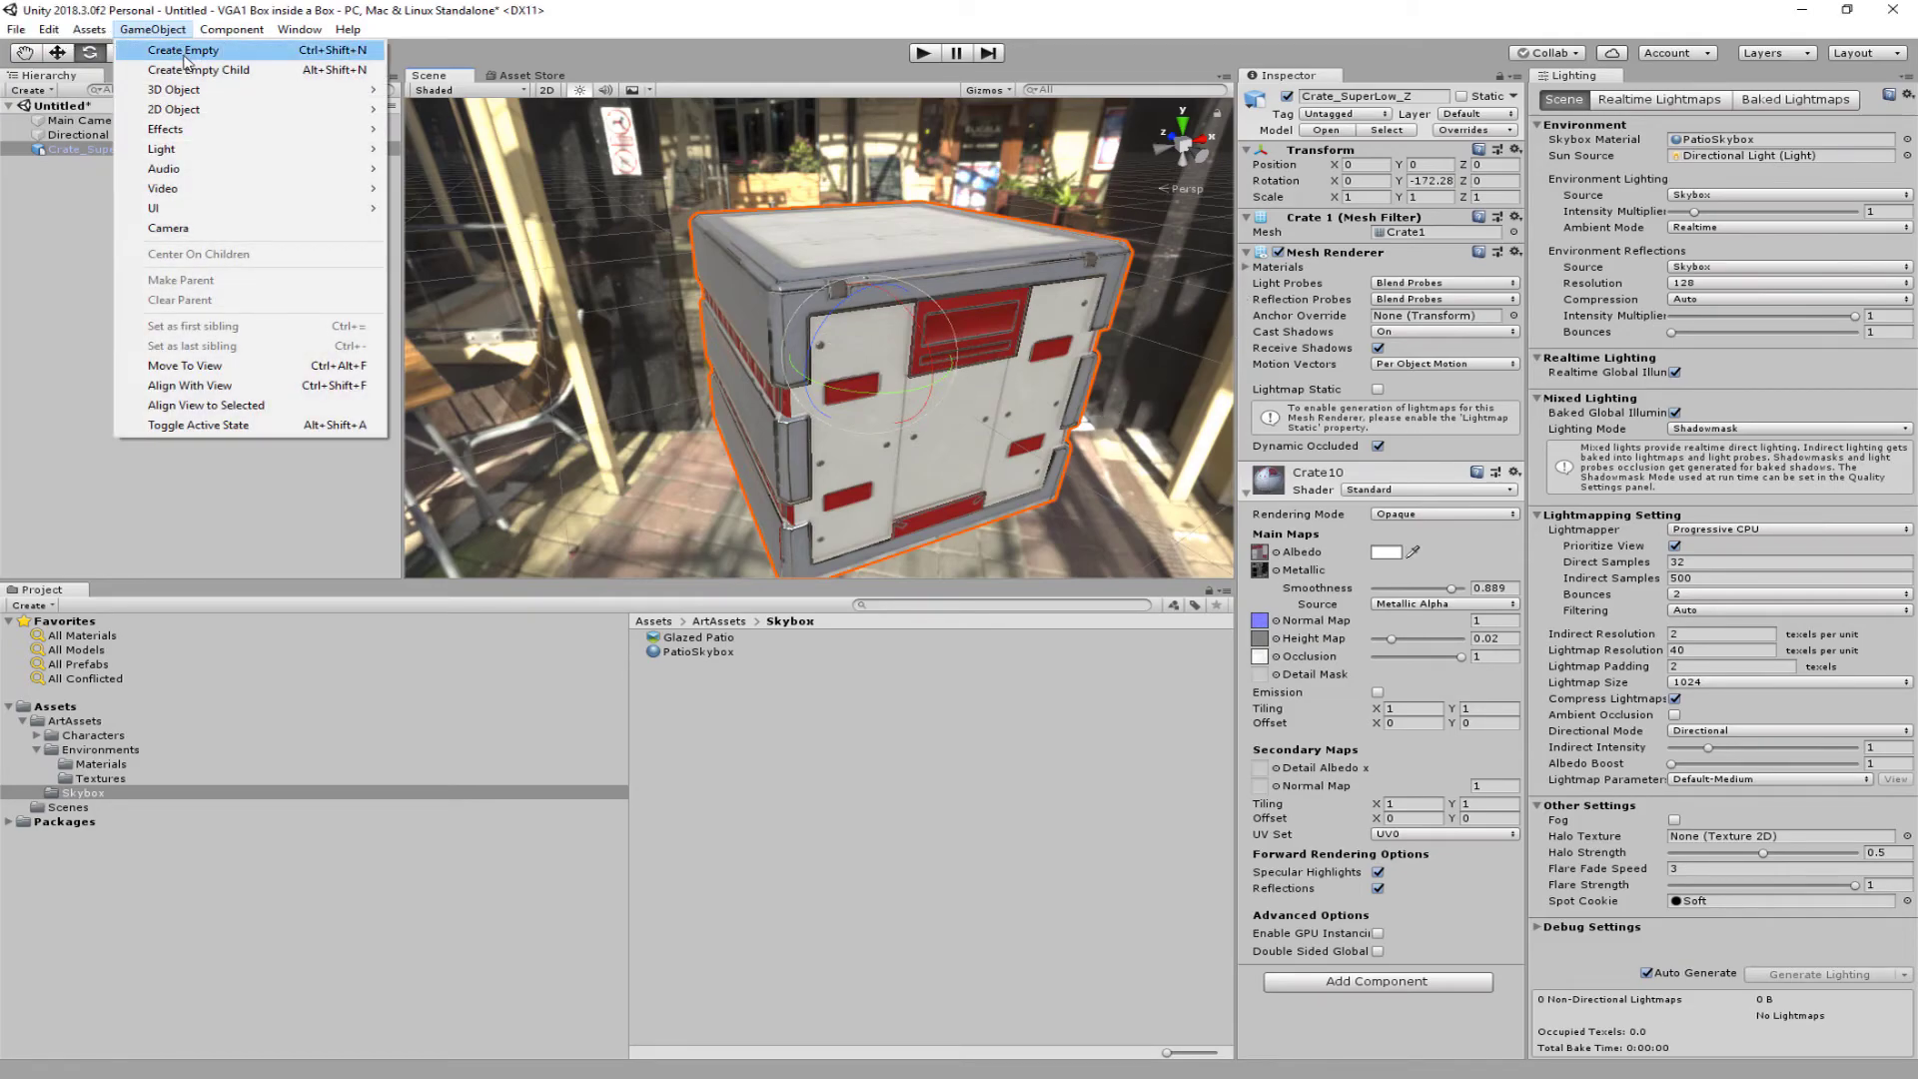
mouse_move(244, 90)
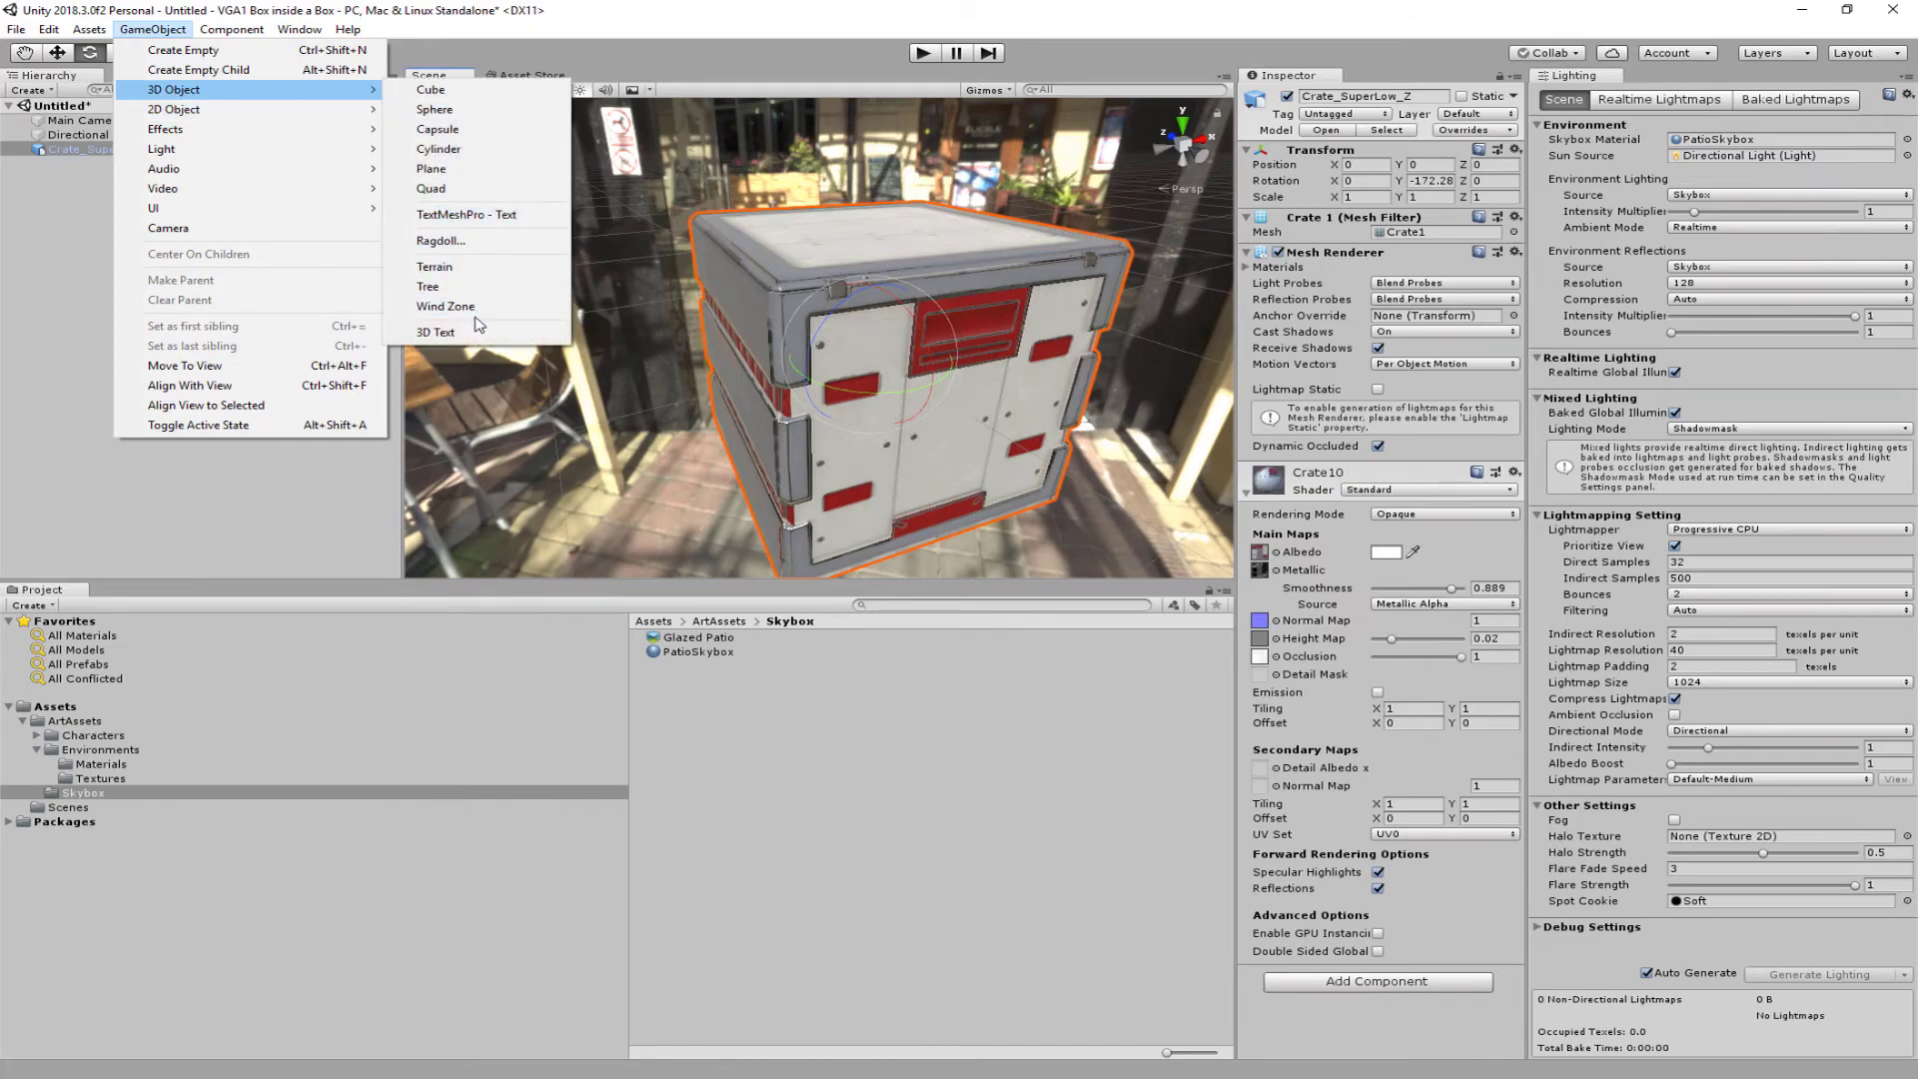
left_click(437, 172)
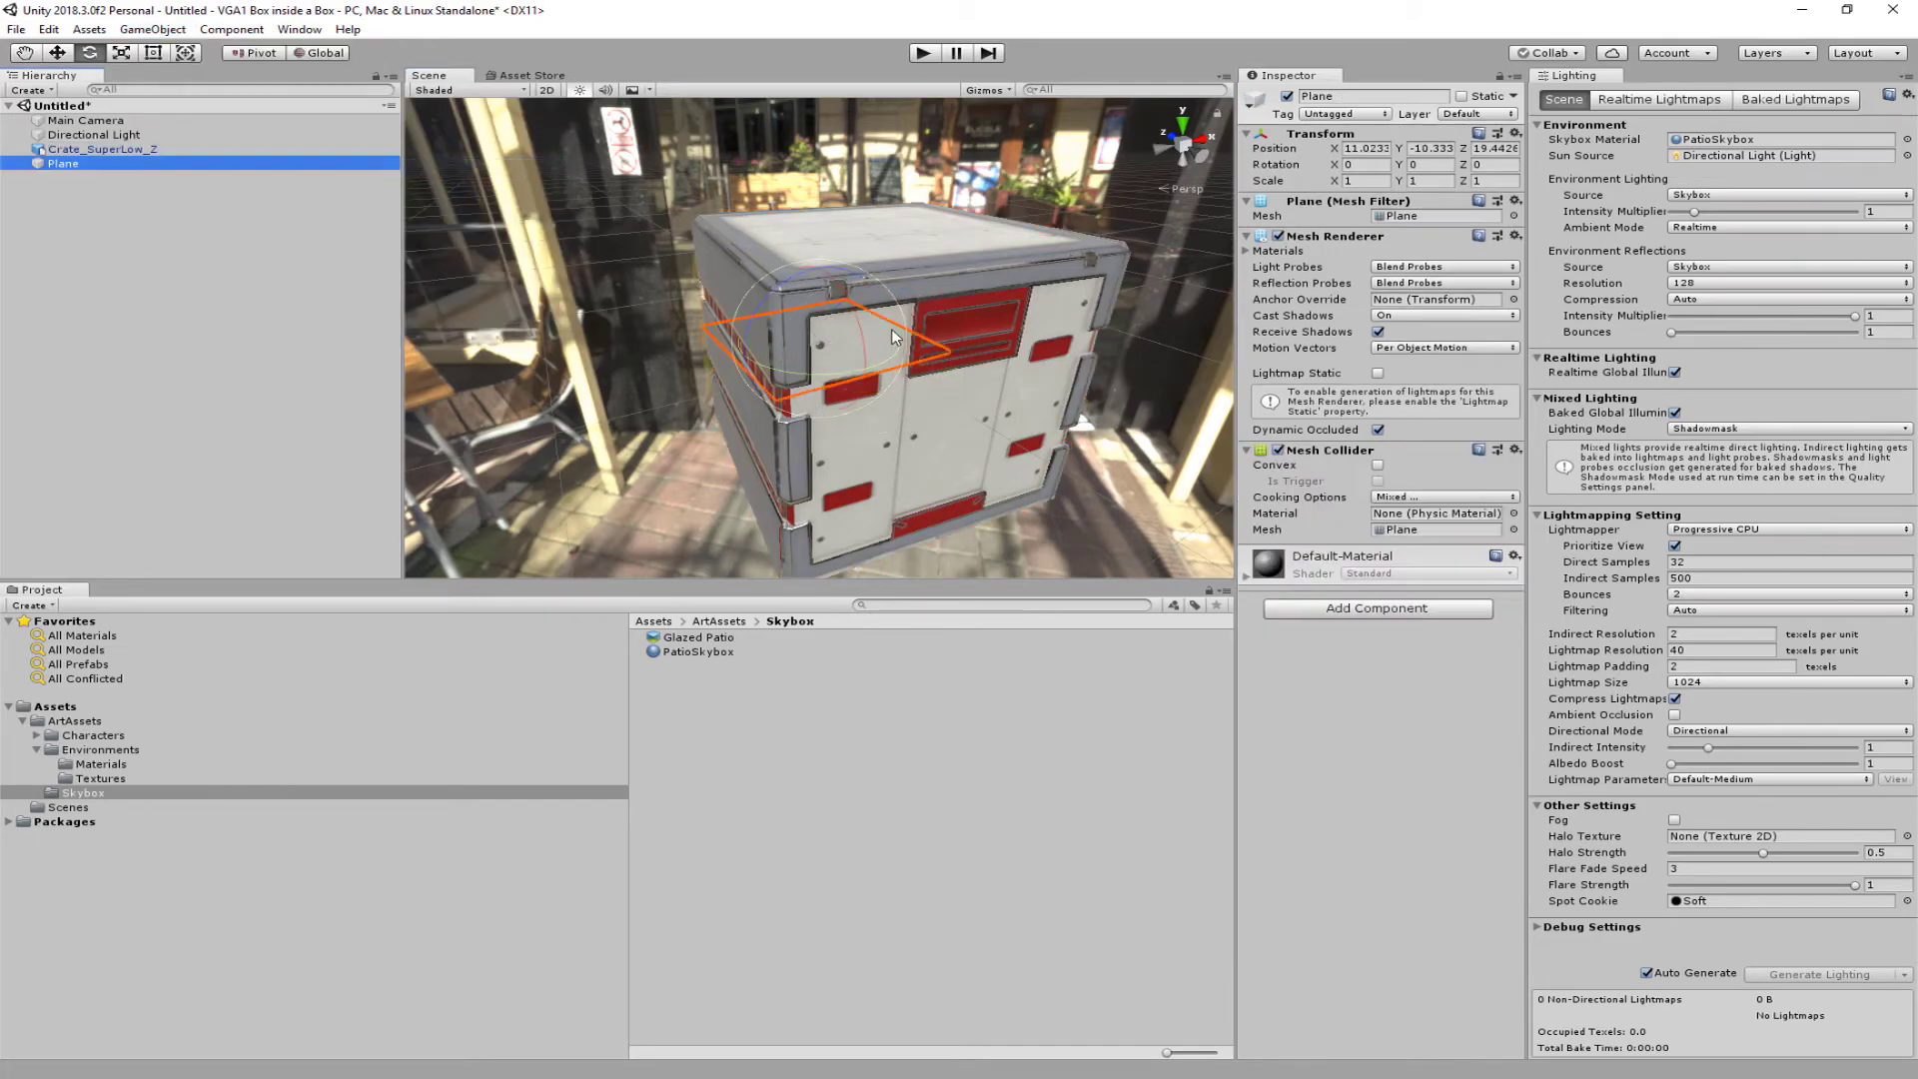
scroll(924, 327, "down", 5)
scroll(913, 320, "down", 5)
middle_click_drag(881, 322, 909, 313)
Step: Place the plane at the origin, then lower it to Y -0.52 beneath the crate
left_click(1349, 148)
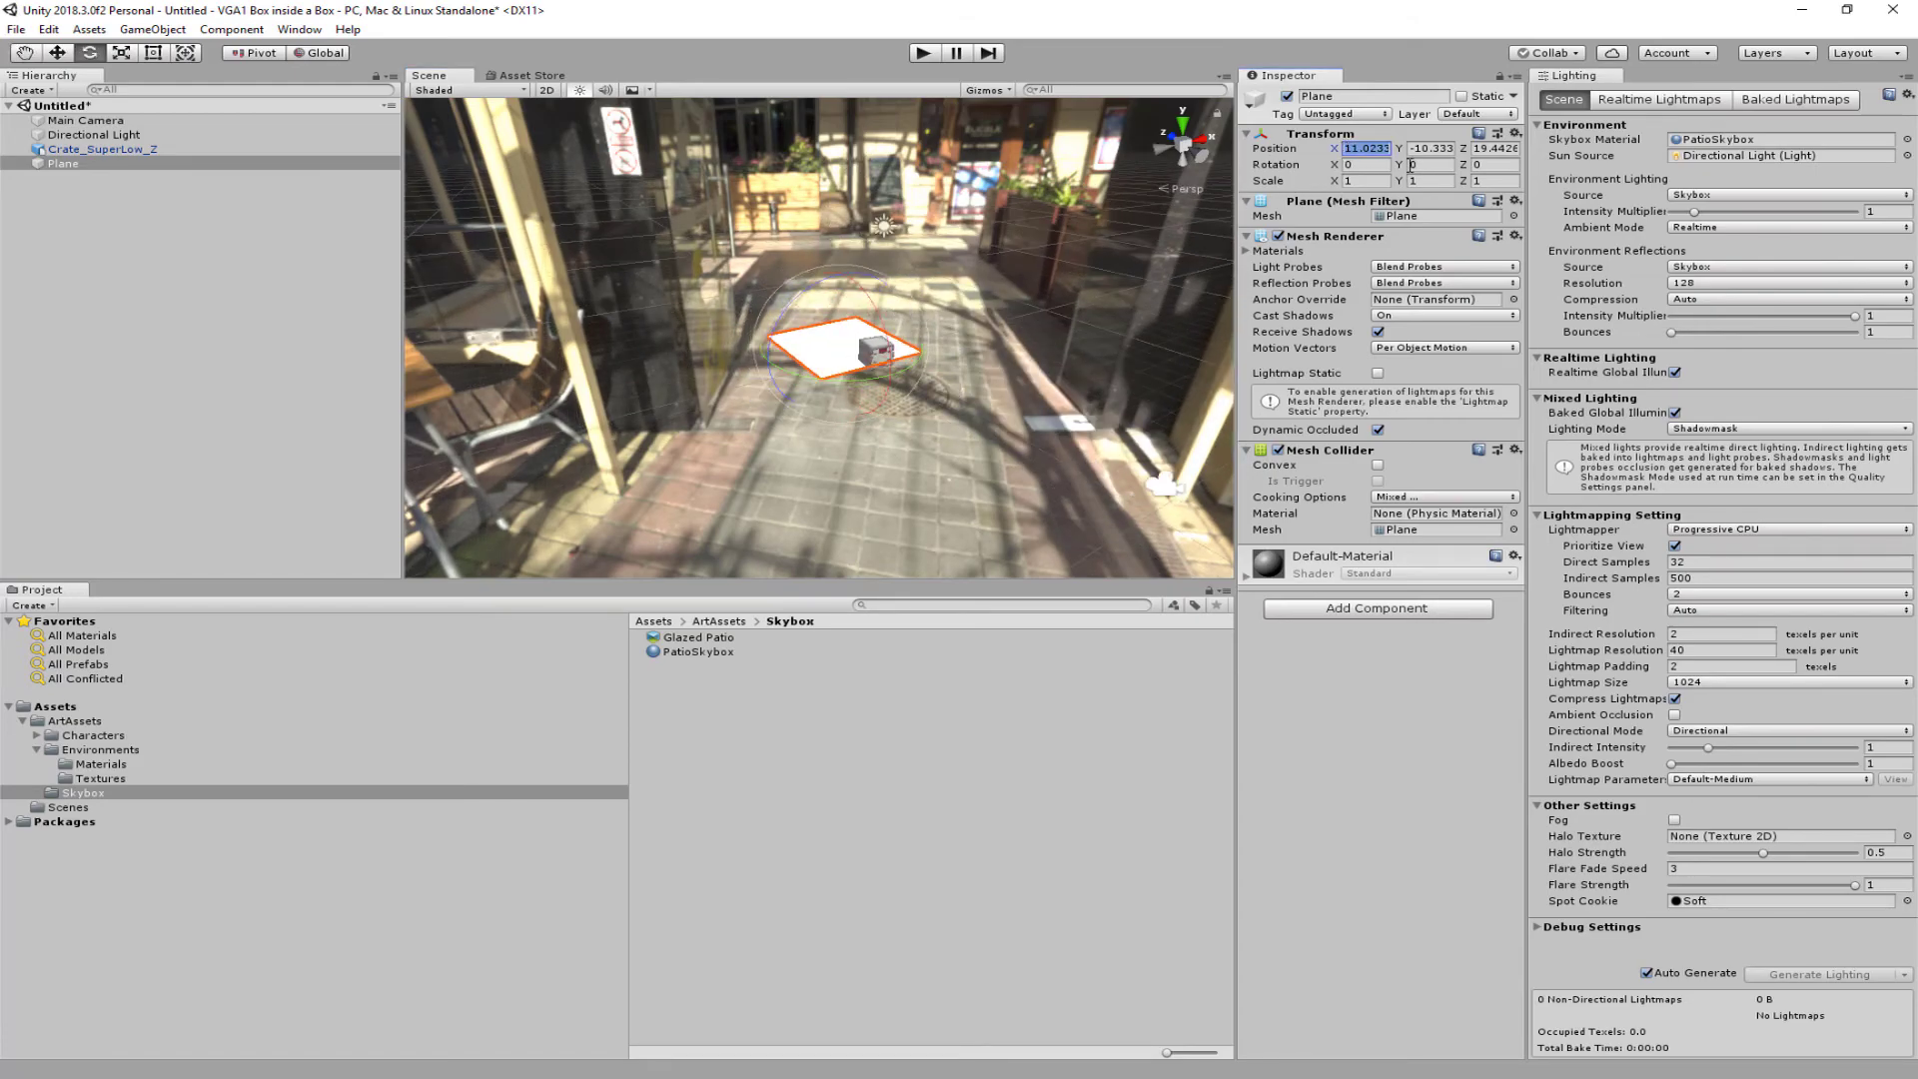
type("0")
key("Tab")
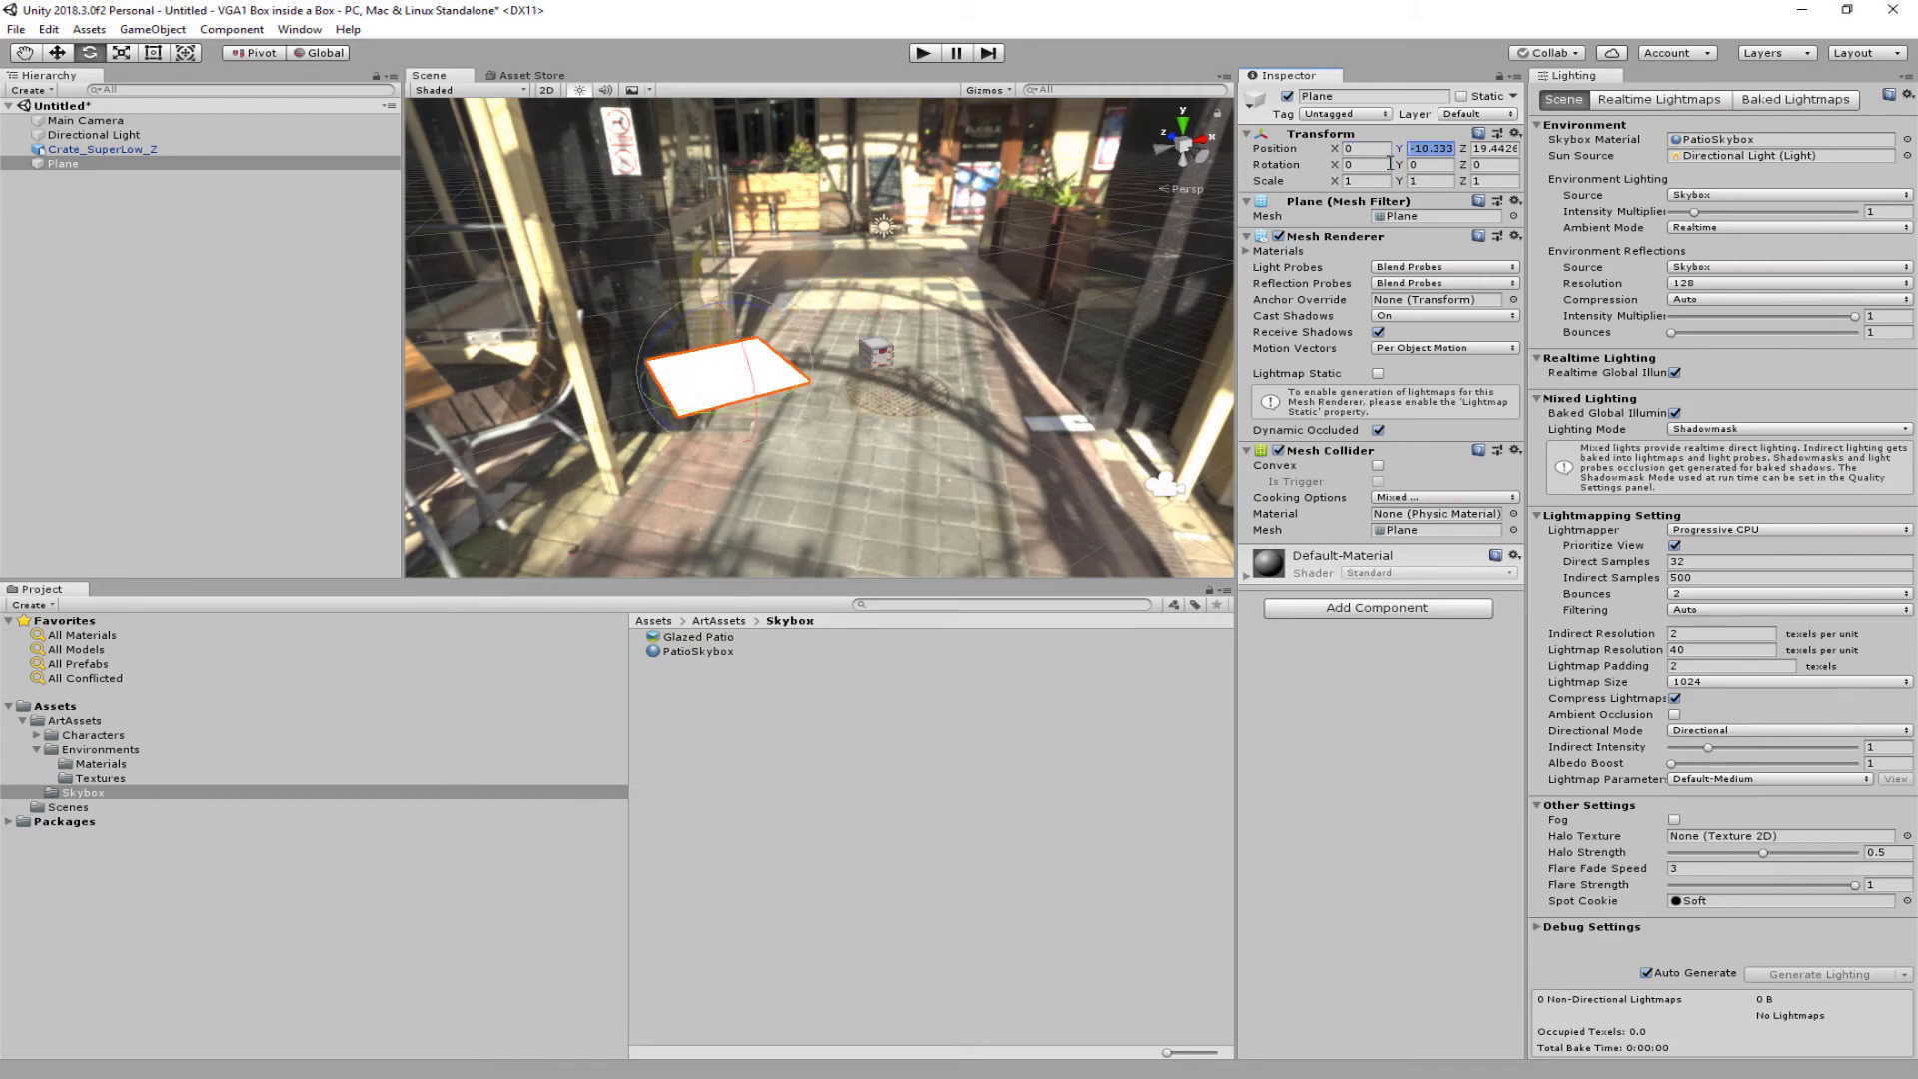
type("0")
key("Tab")
type("0")
scroll(985, 359, "up", 5)
left_click_drag(985, 360, 674, 295)
key("w")
right_click_drag(803, 393, 1009, 407)
middle_click_drag(640, 373, 687, 345)
scroll(688, 345, "up", 4)
Step: Give the Directional Light a pale colour sampled from the sky with the eyedropper
left_click(118, 134)
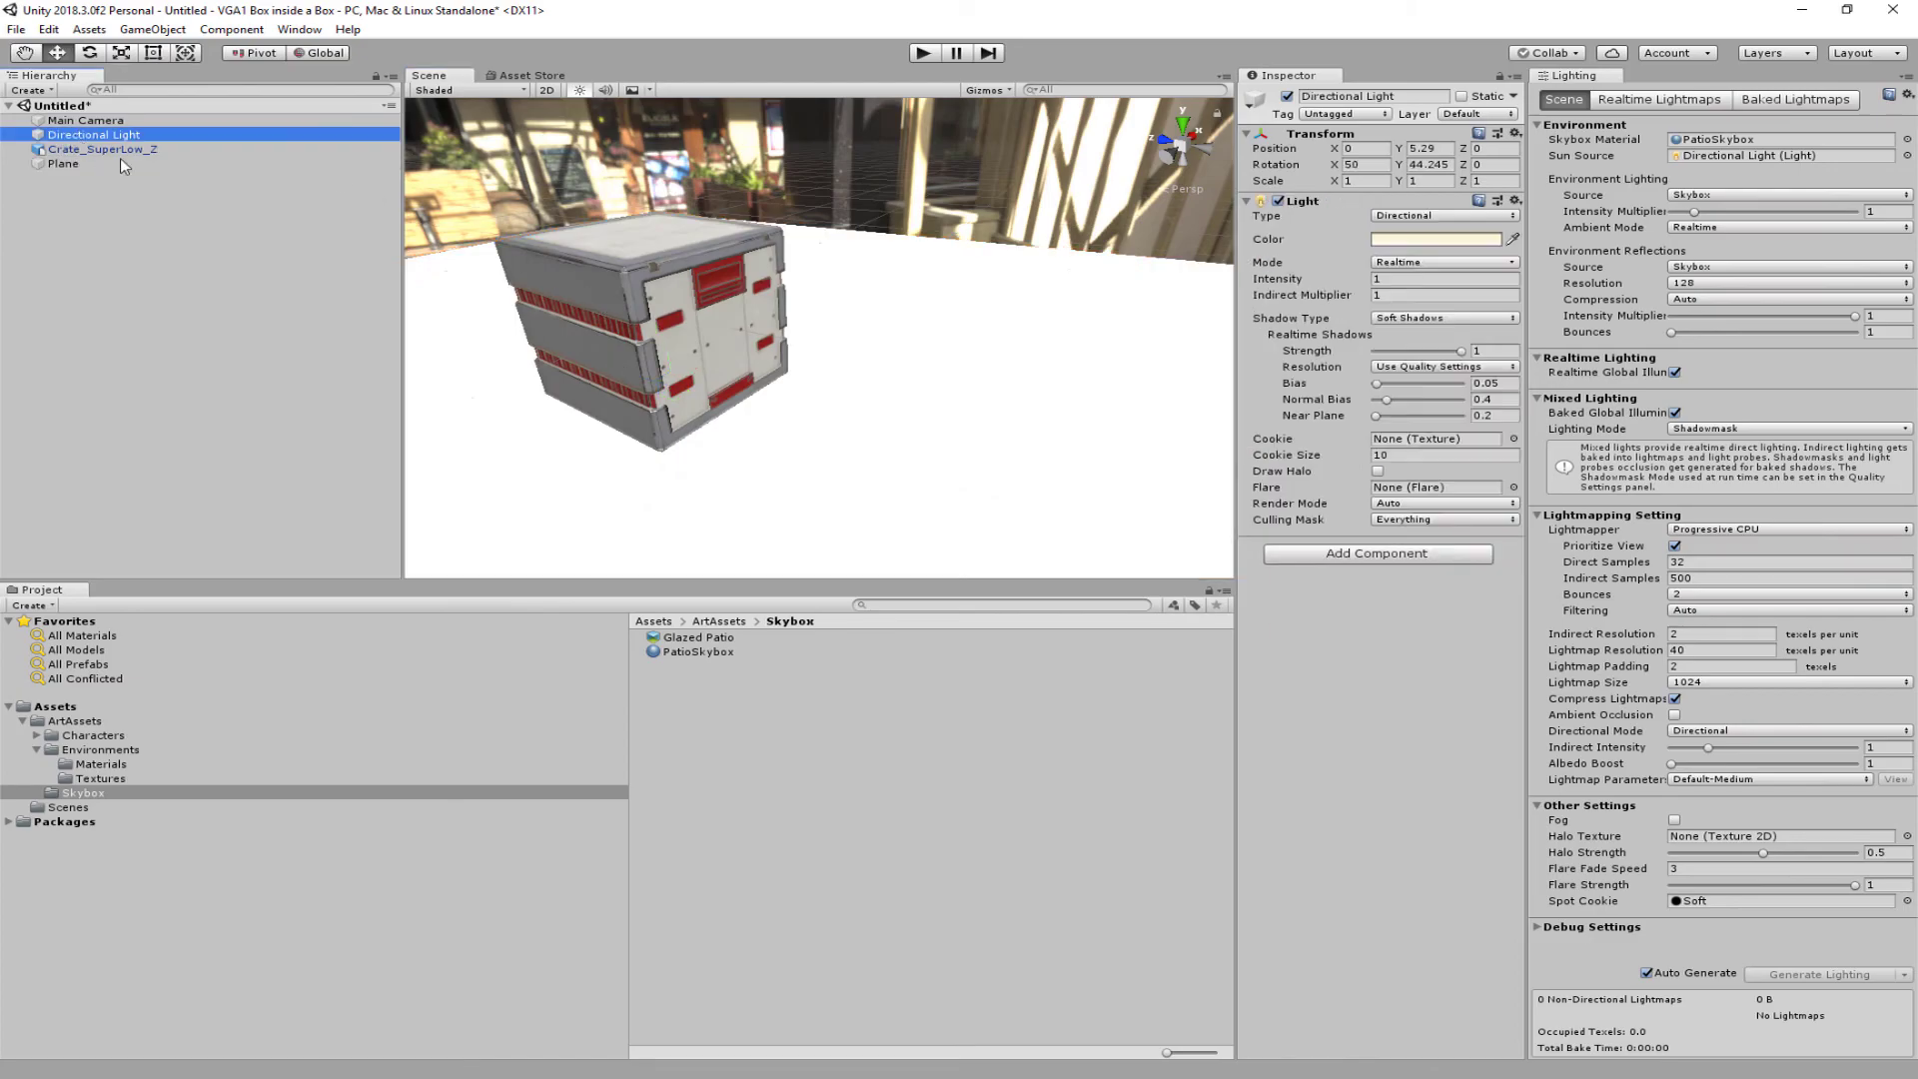
scroll(947, 203, "down", 10)
right_click_drag(859, 220, 1704, 64)
left_click(1513, 239)
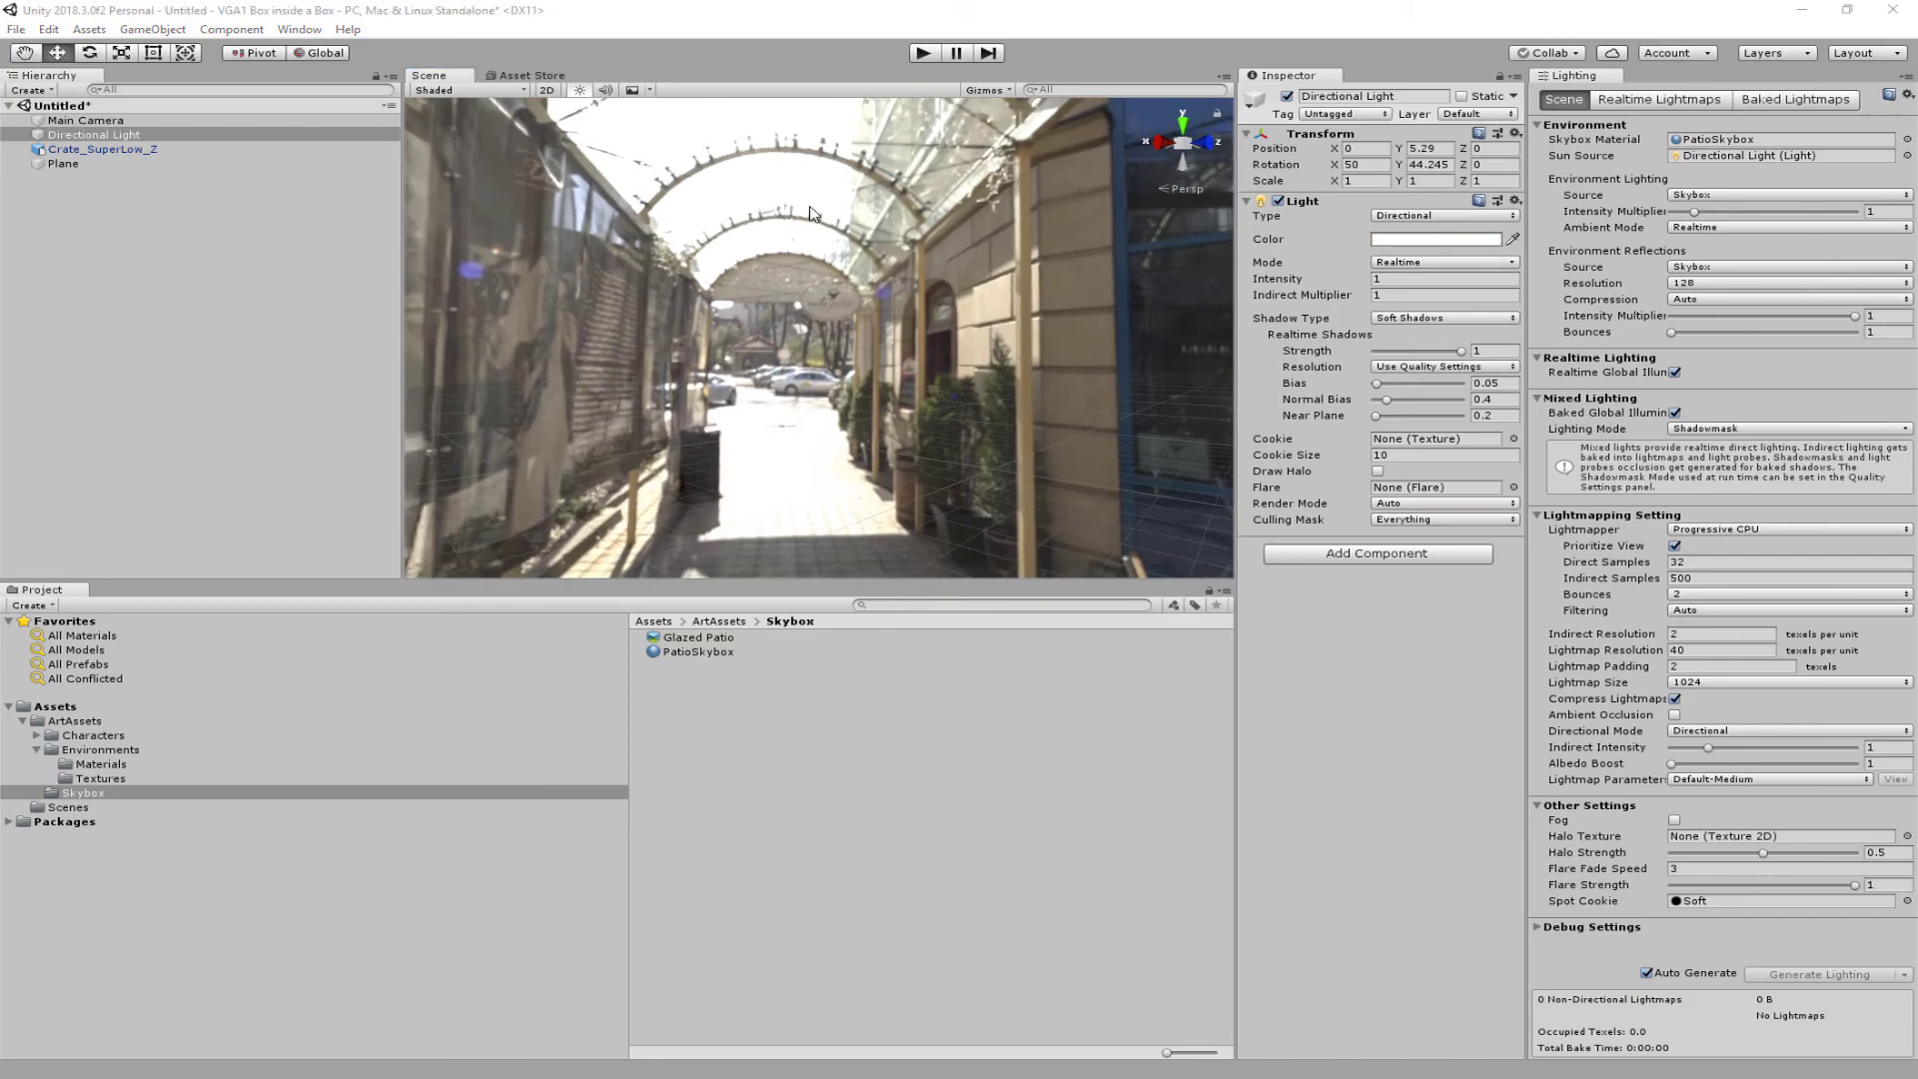
left_click(767, 411)
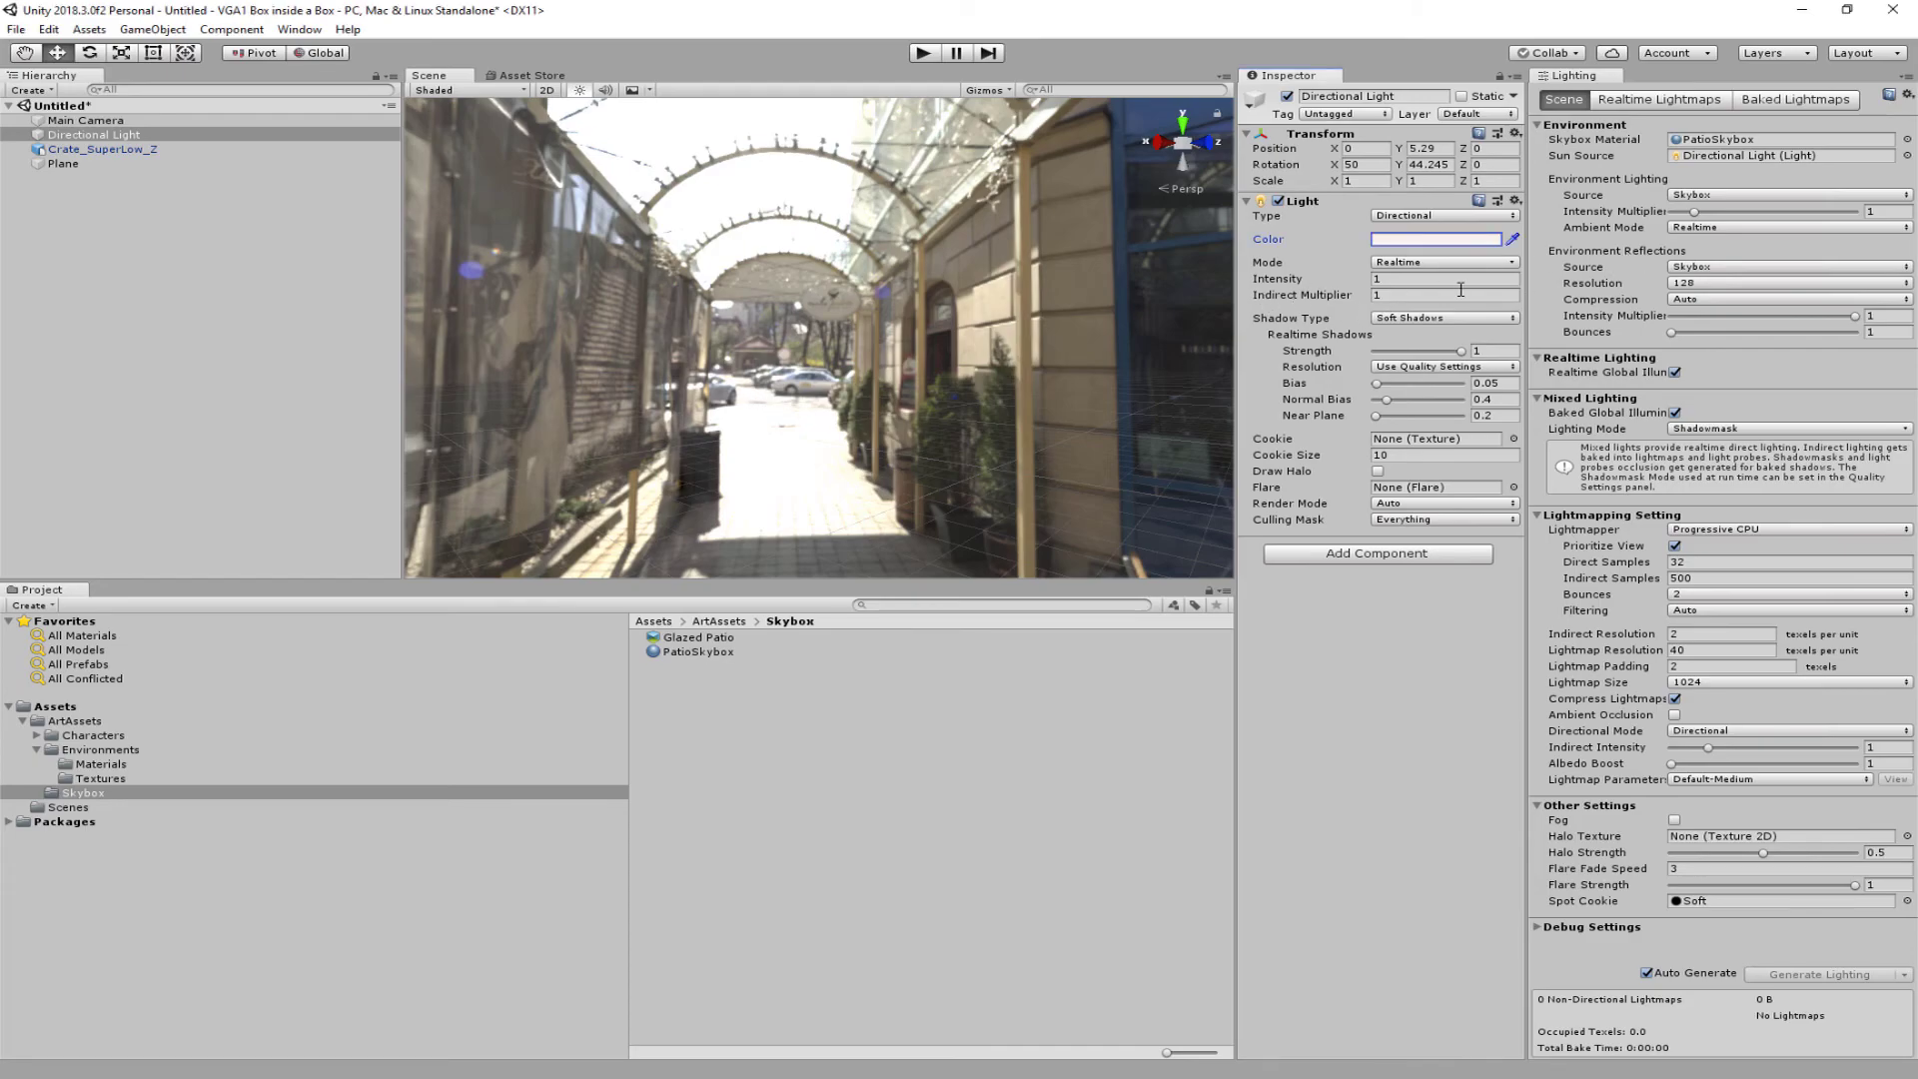
Step: Set the Directional Light's Intensity to 0.5
left_click(1402, 281)
type(".5")
key("Return")
right_click_drag(744, 373, 1866, 505)
left_click_drag(1866, 505, 1503, 500, "alt")
mouse_move(931, 365)
left_mouse_down("alt")
mouse_move(1023, 394)
mouse_move(915, 385)
left_mouse_up("alt")
scroll(929, 367, "up", 5)
middle_click_drag(937, 355, 976, 333)
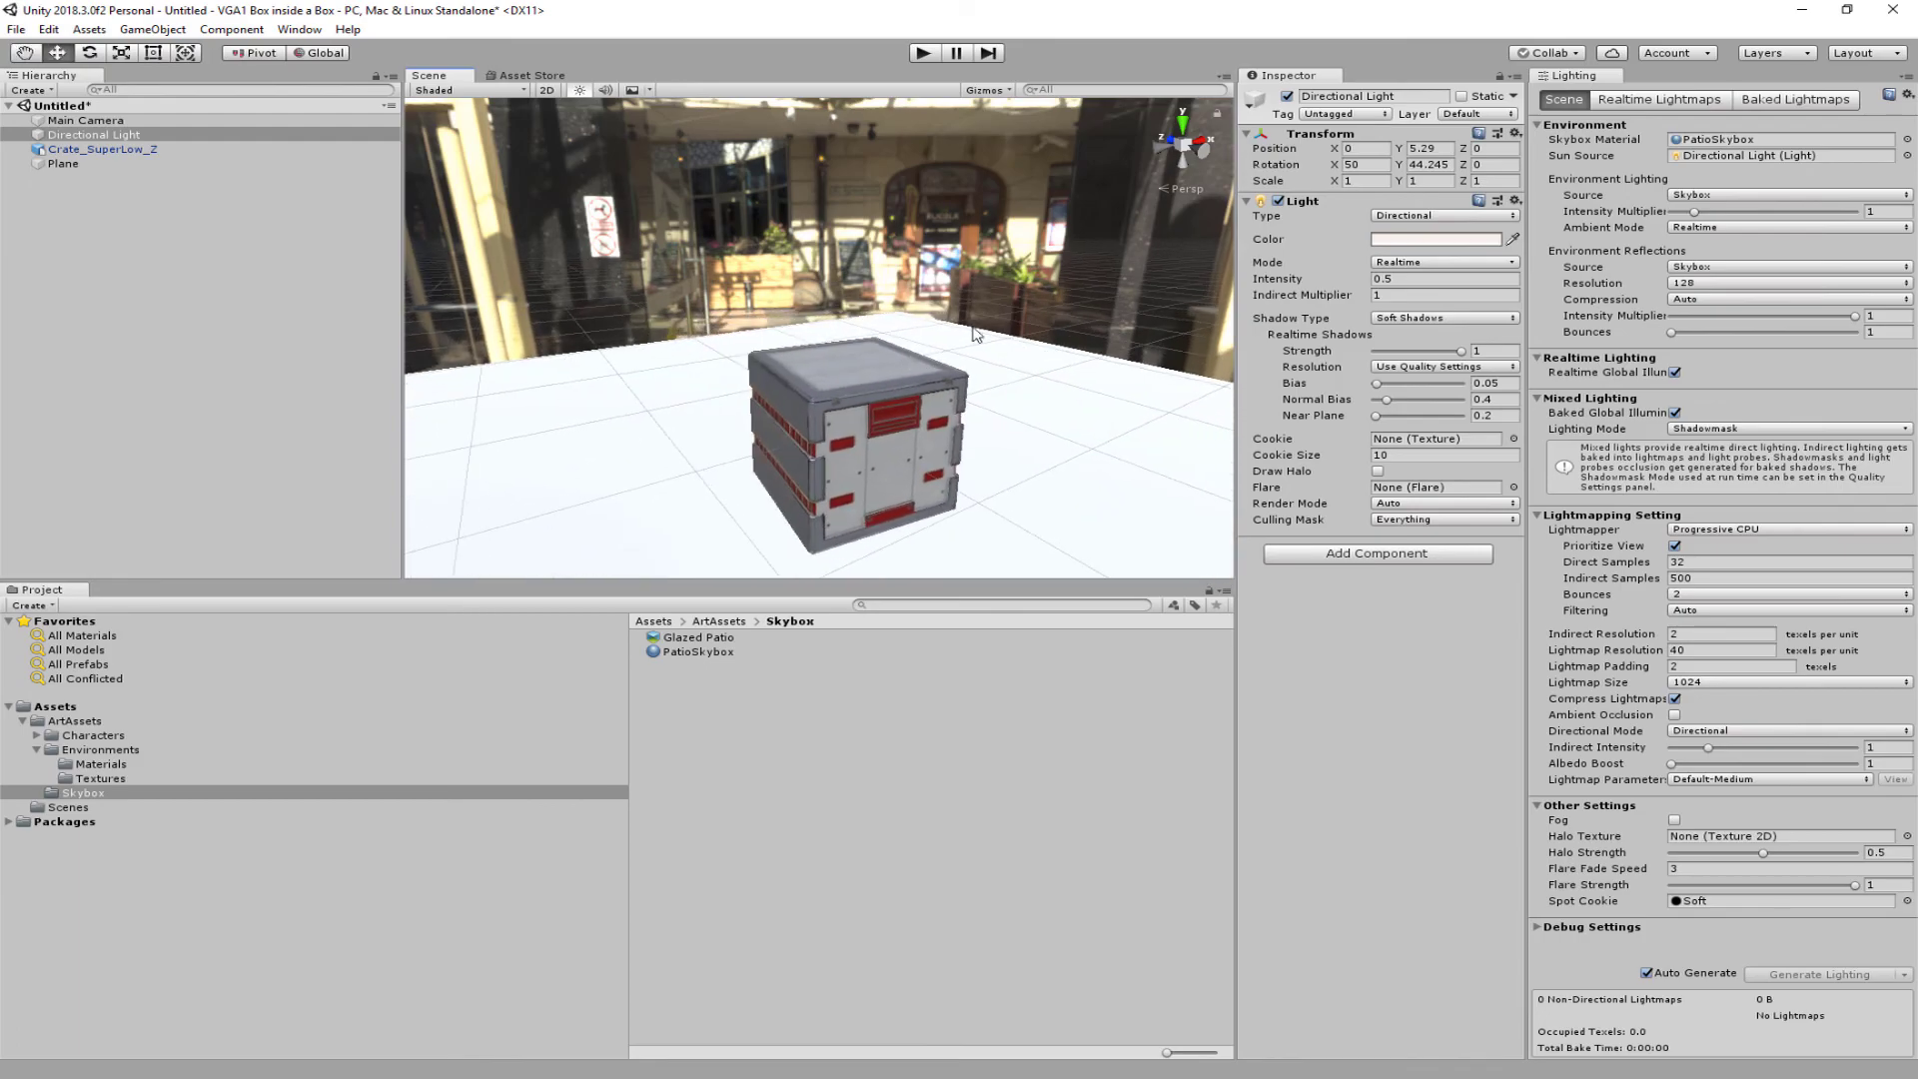
Step: Switch the light's Shadow Type from Soft Shadows to Hard Shadows
left_click(1463, 318)
left_click(1465, 357)
left_click_drag(1080, 372, 924, 370, "alt")
mouse_move(1070, 370)
middle_mouse_down()
mouse_move(977, 364)
mouse_move(1048, 372)
mouse_move(1075, 339)
middle_mouse_up()
scroll(1048, 372, "up", 3)
scroll(1075, 339, "down", 4)
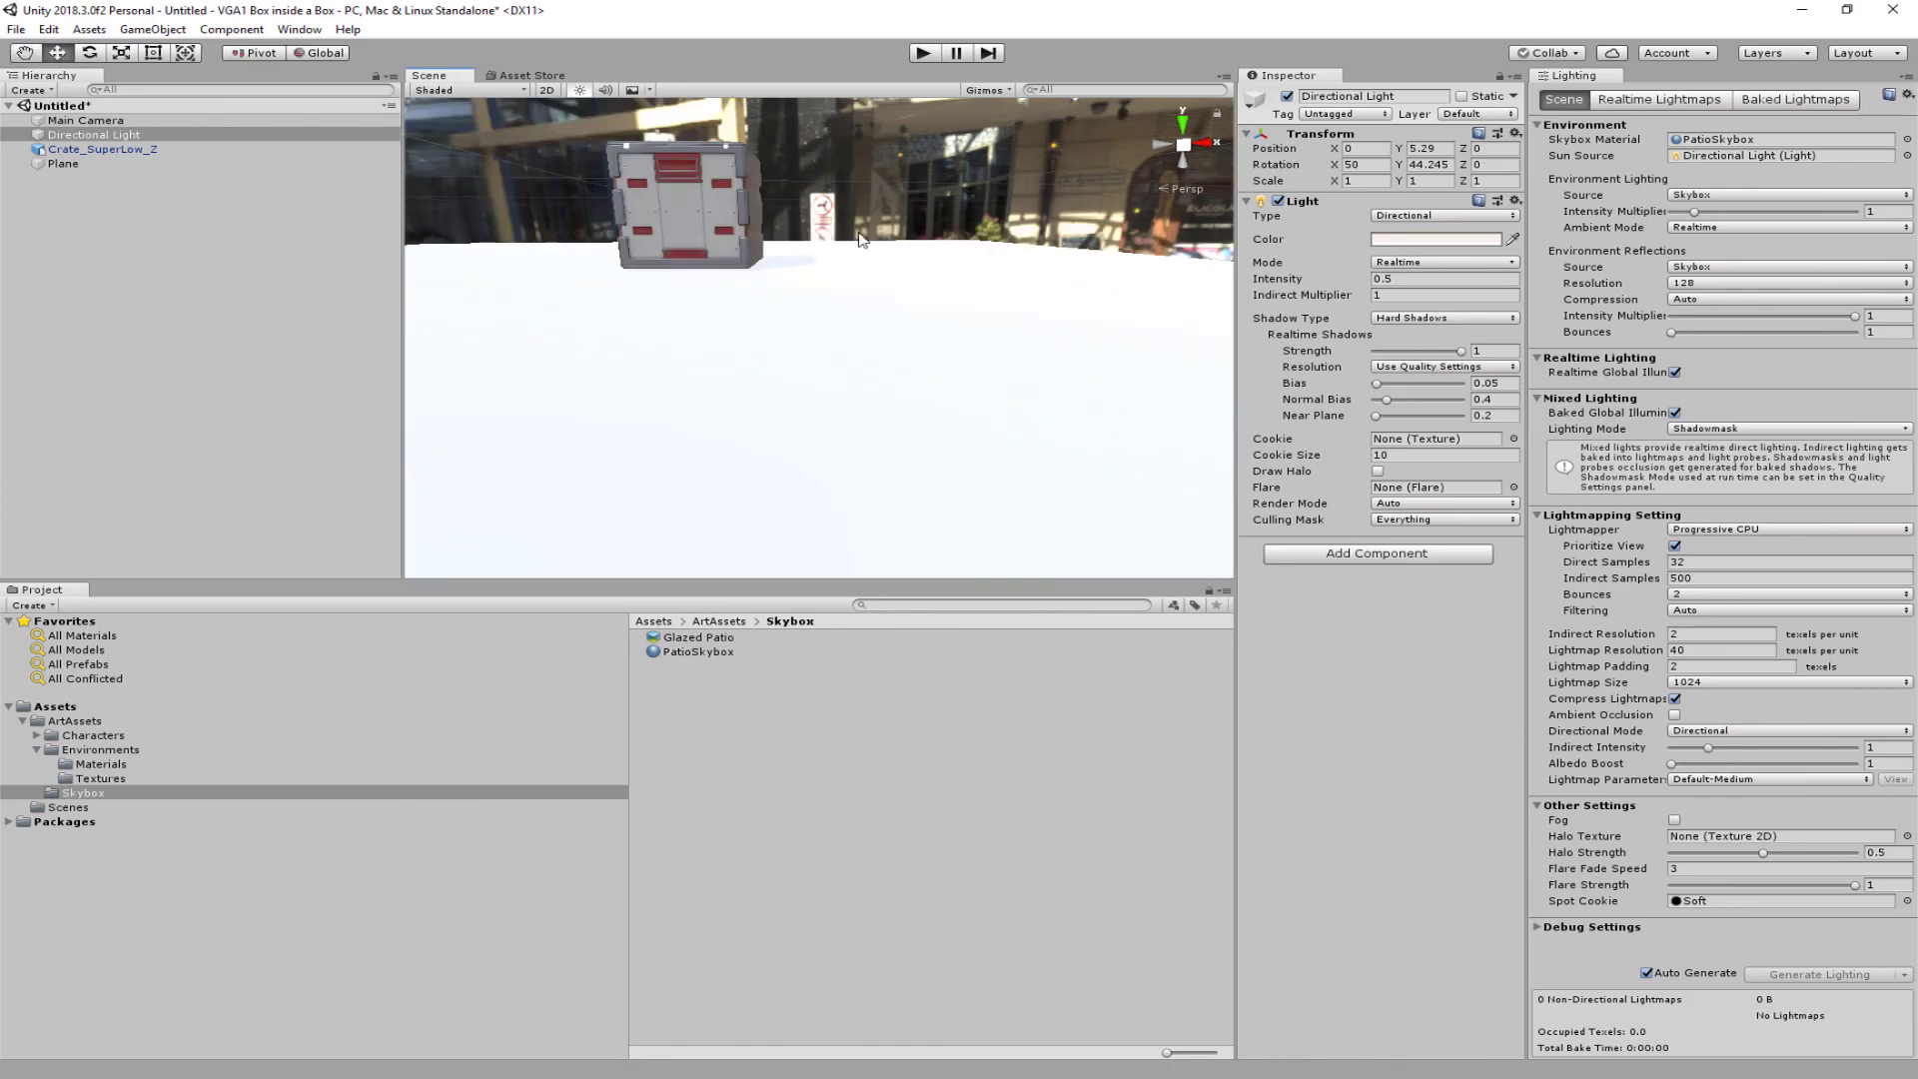
middle_click_drag(837, 219, 824, 221)
scroll(825, 222, "up", 5)
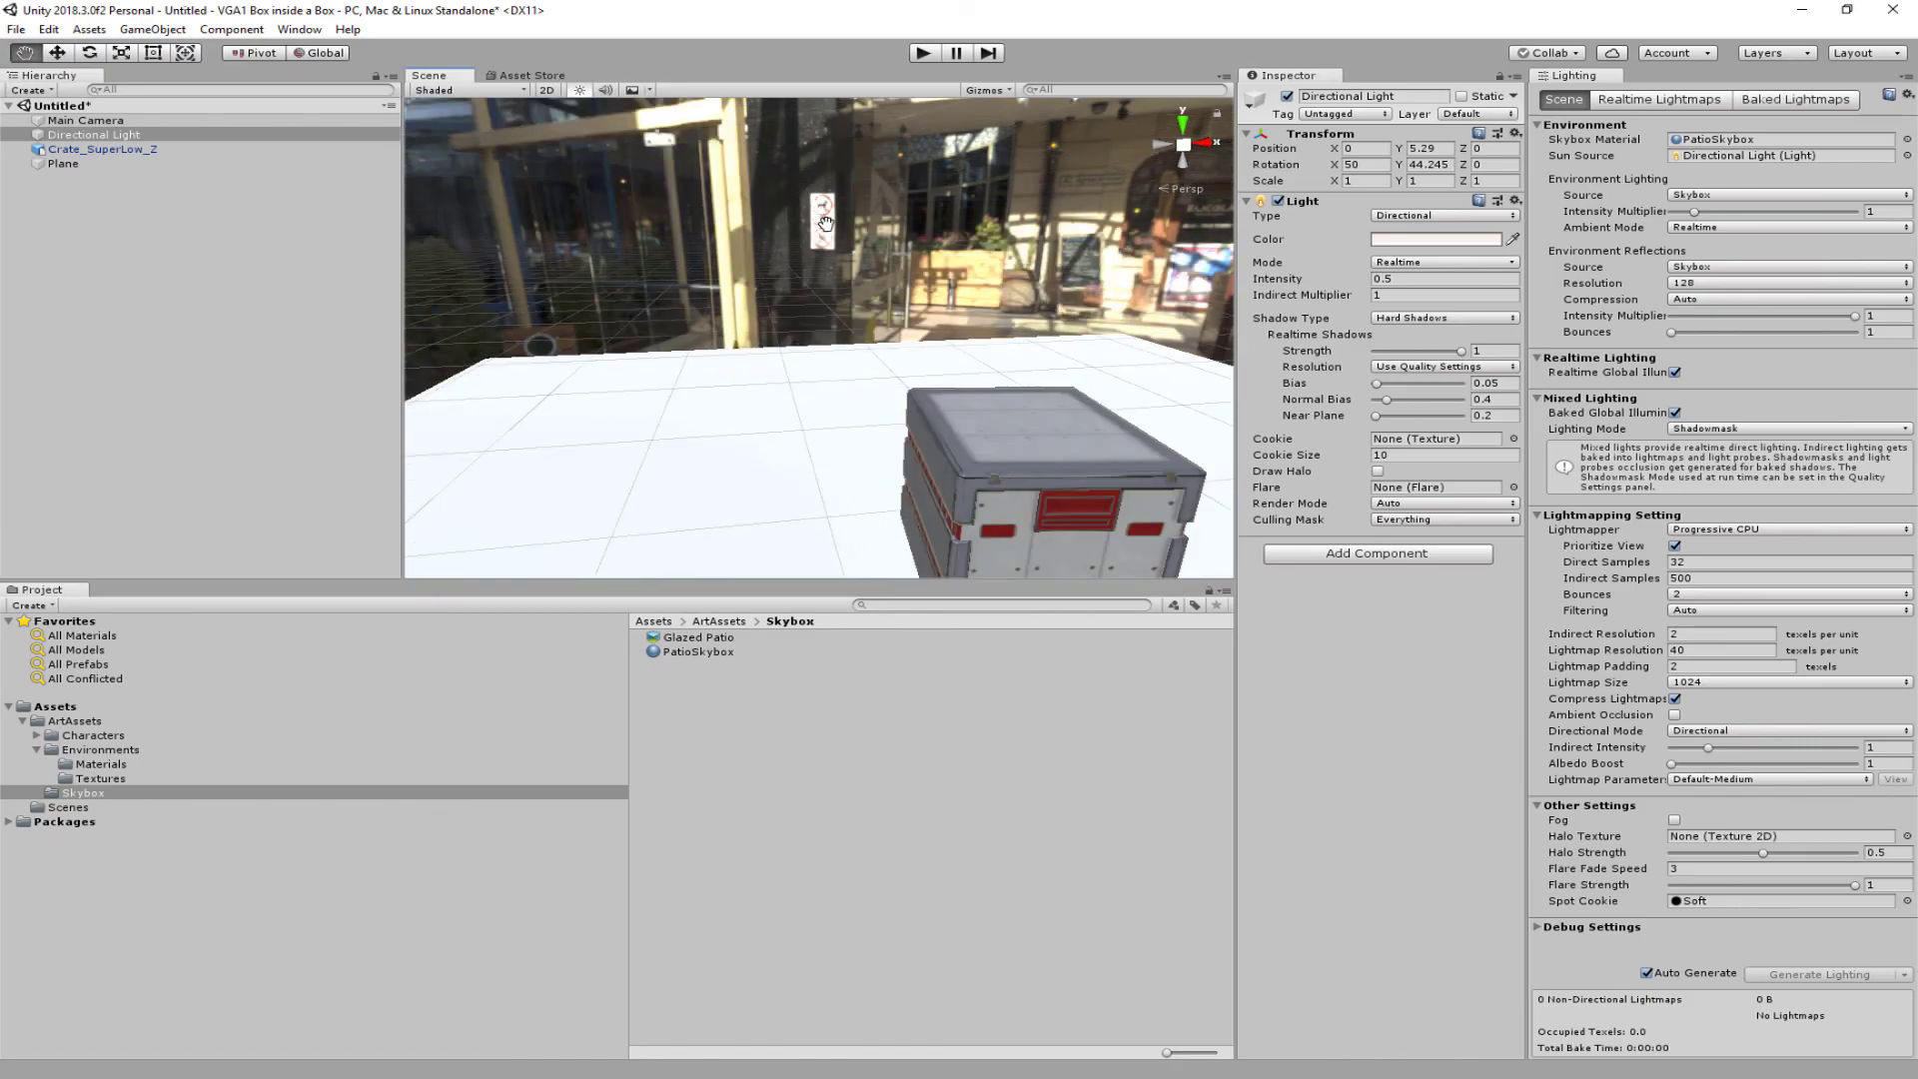